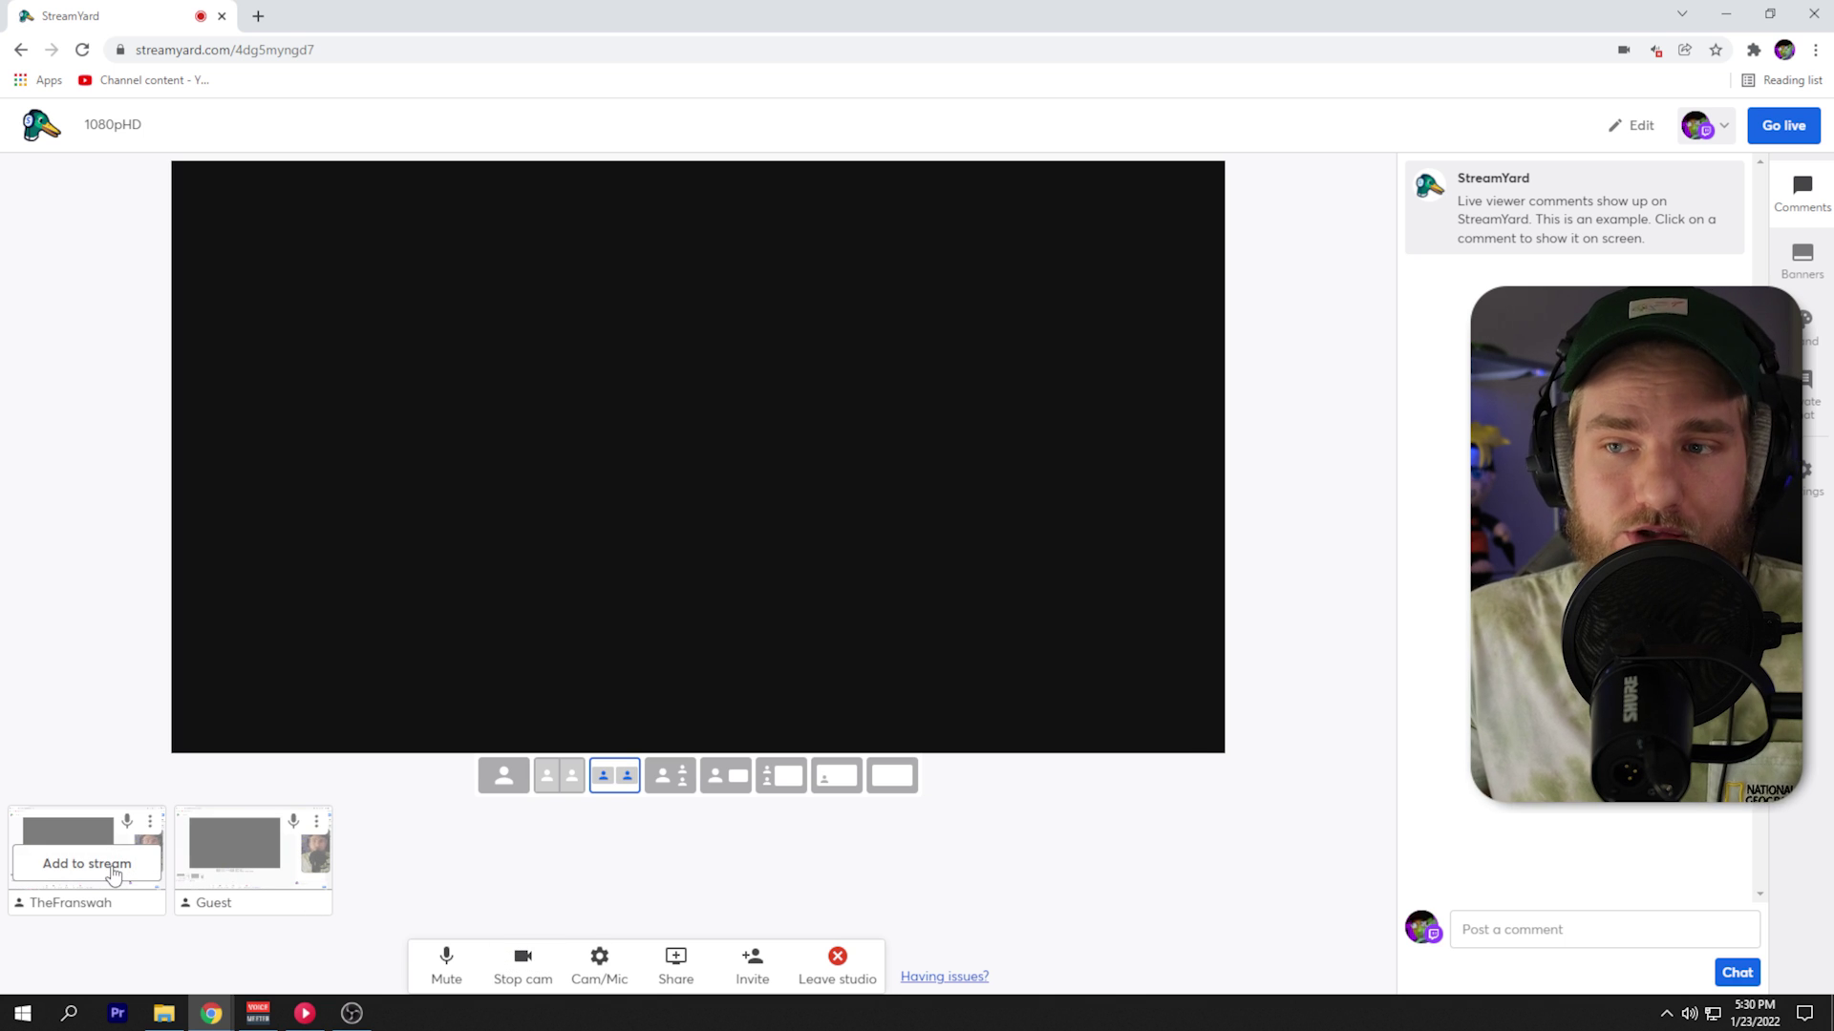
# Put the host's own feed on stage and copy the guest invite link.
pyautogui.click(115, 873)
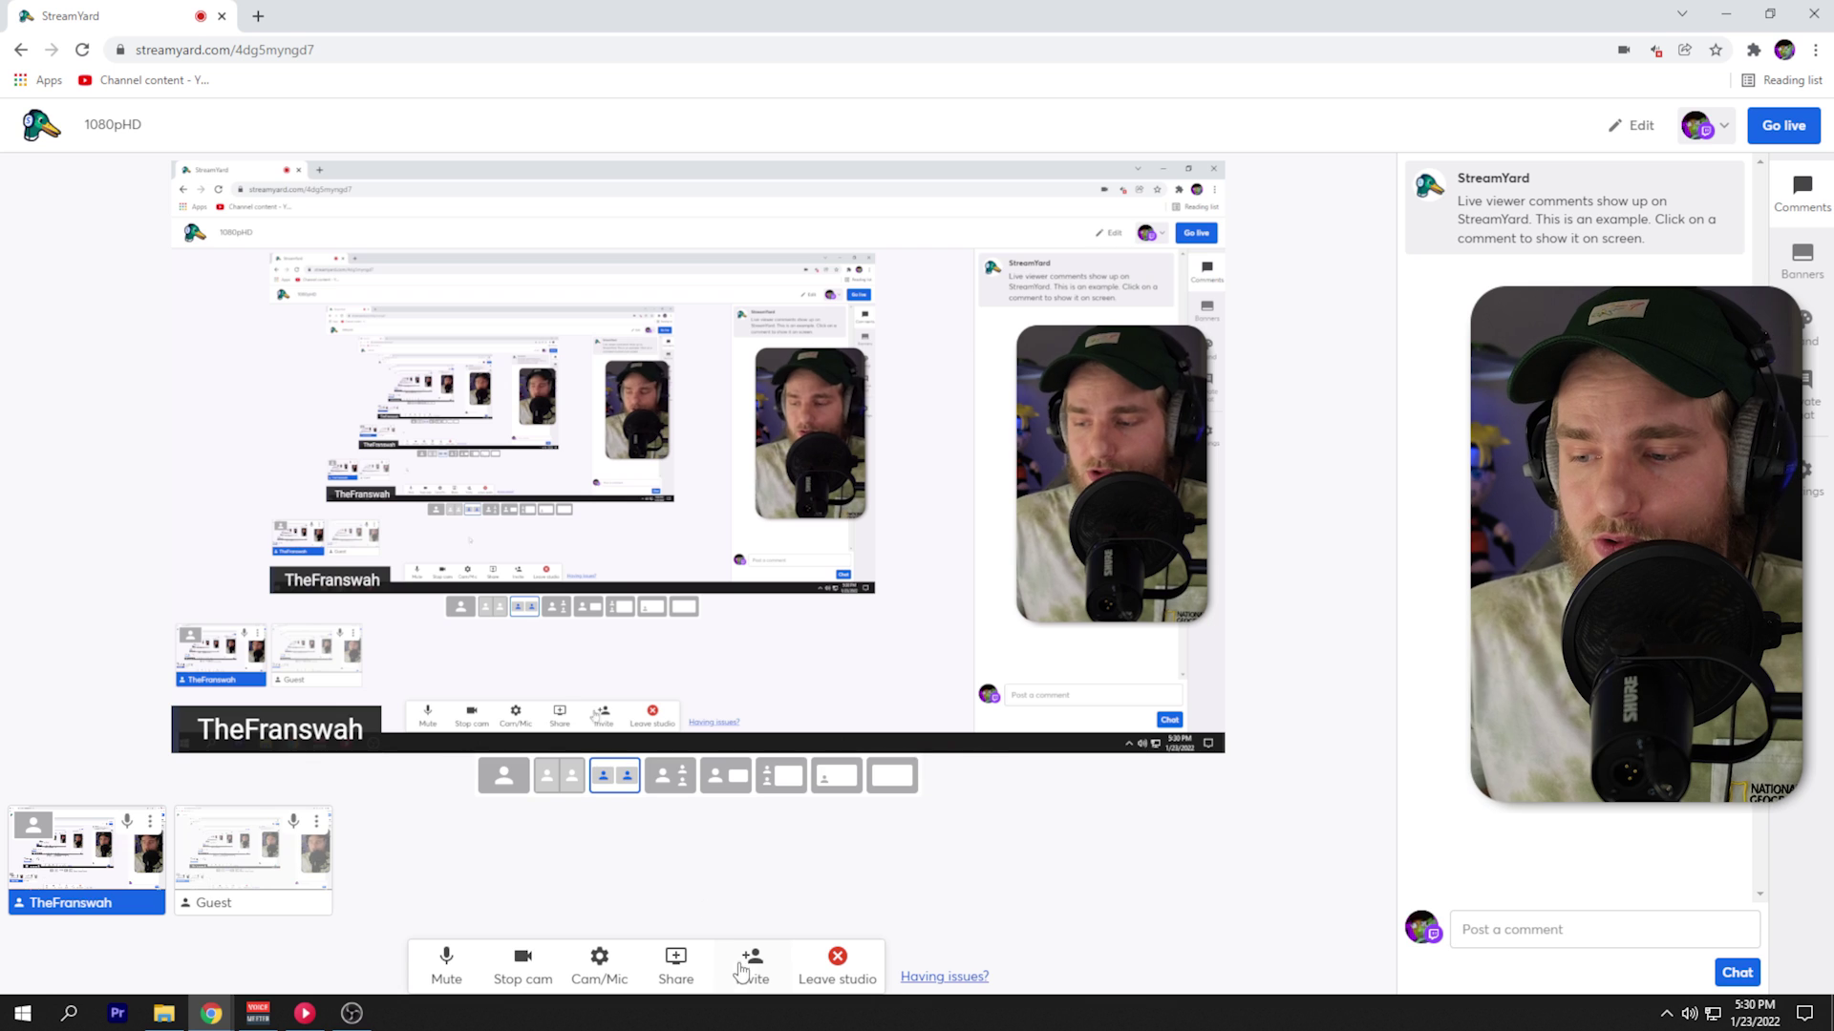
pyautogui.click(740, 972)
pyautogui.click(900, 626)
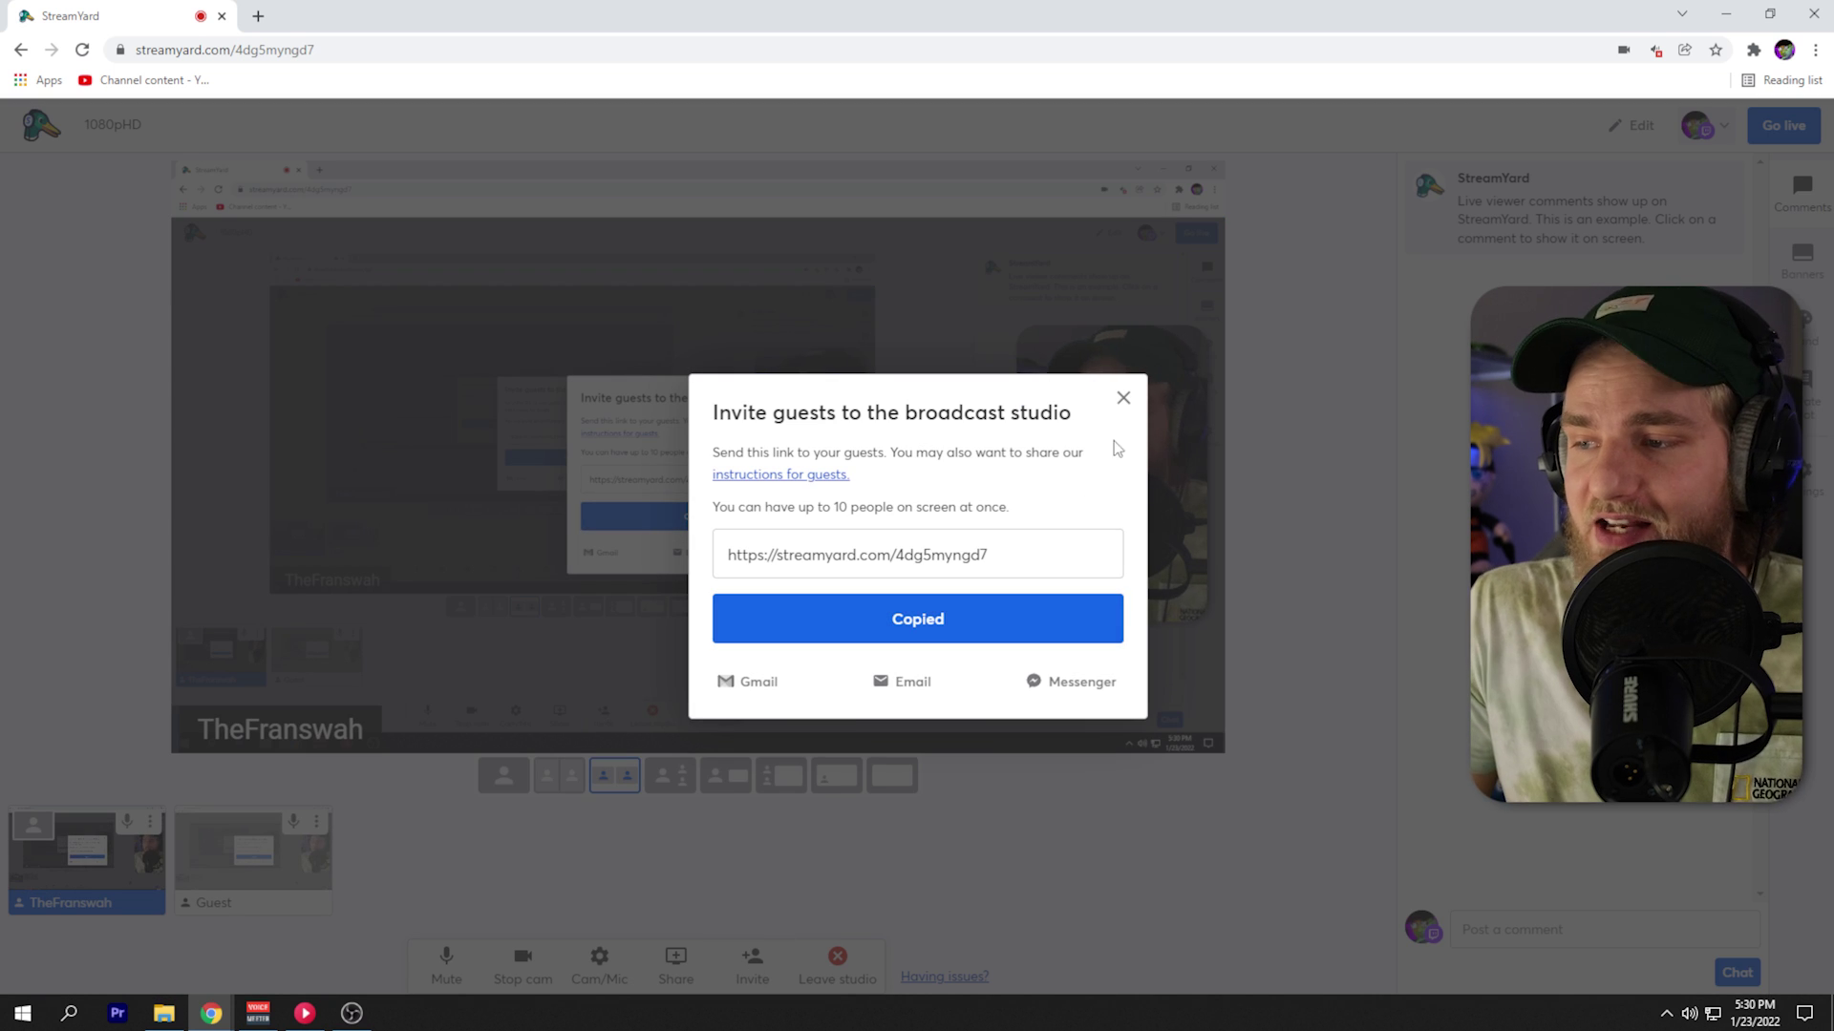
pyautogui.click(1123, 399)
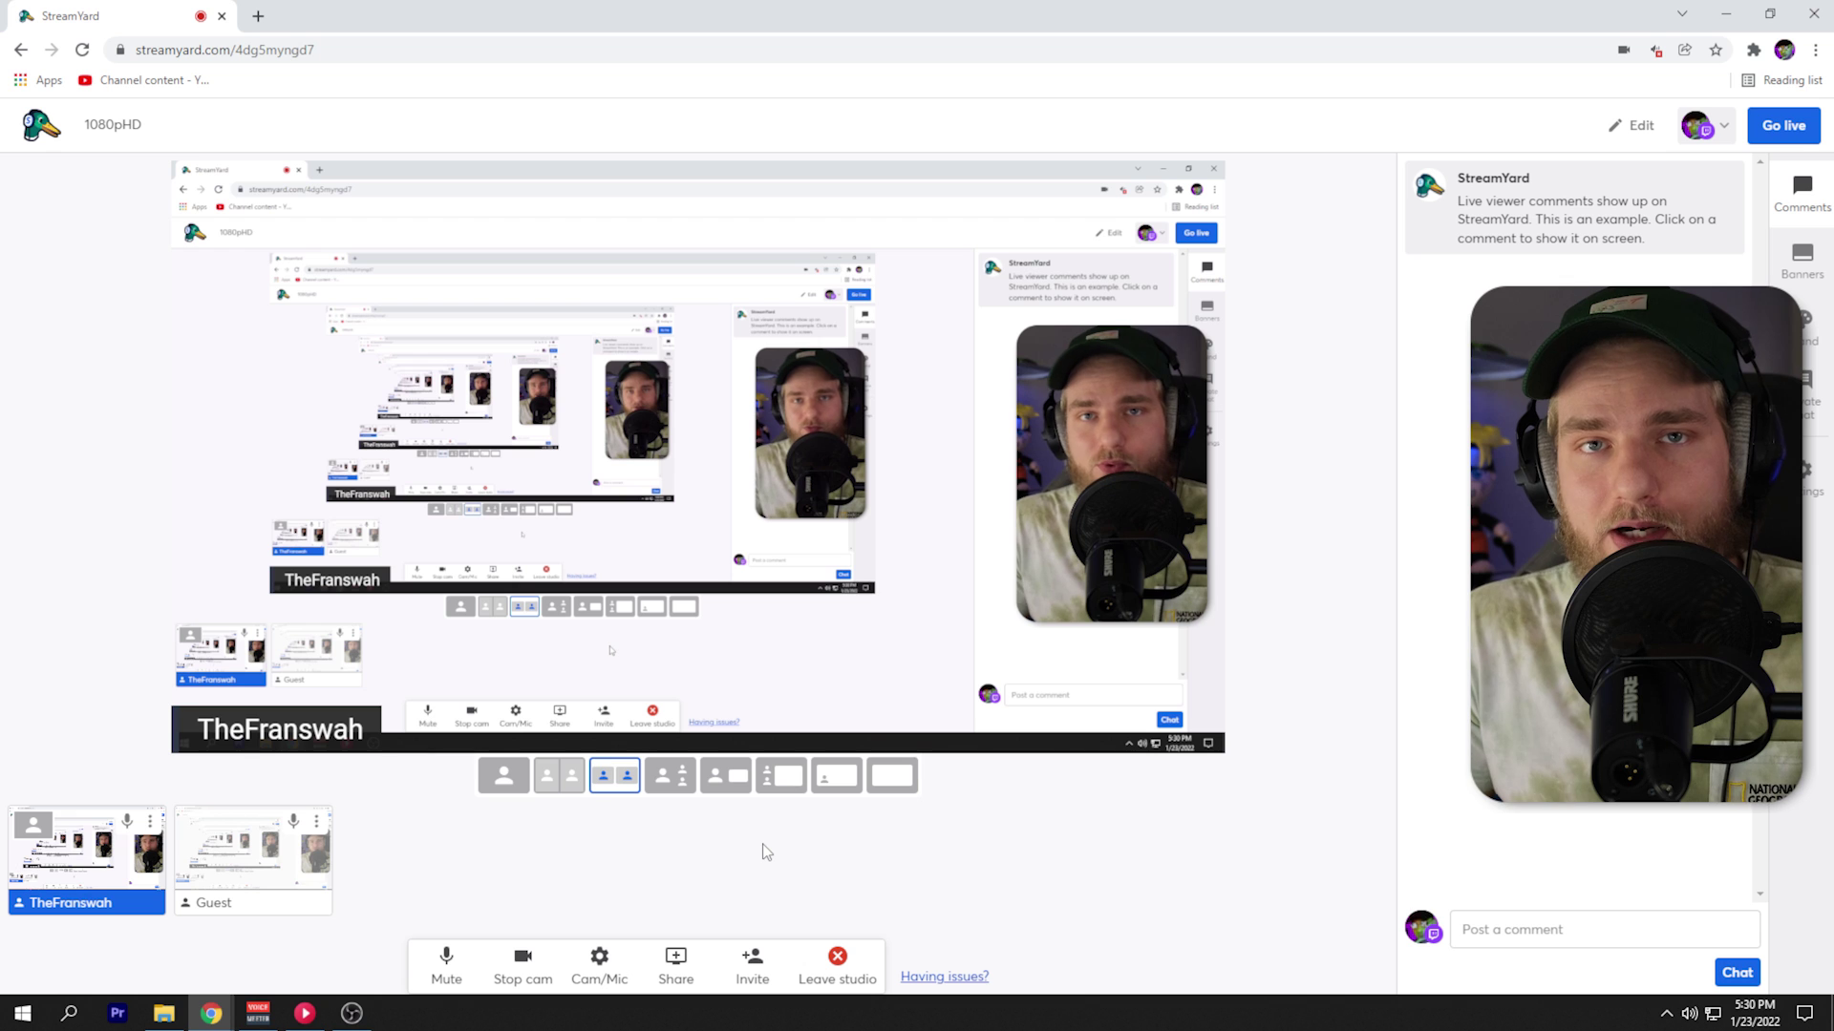
pyautogui.moveTo(697, 457)
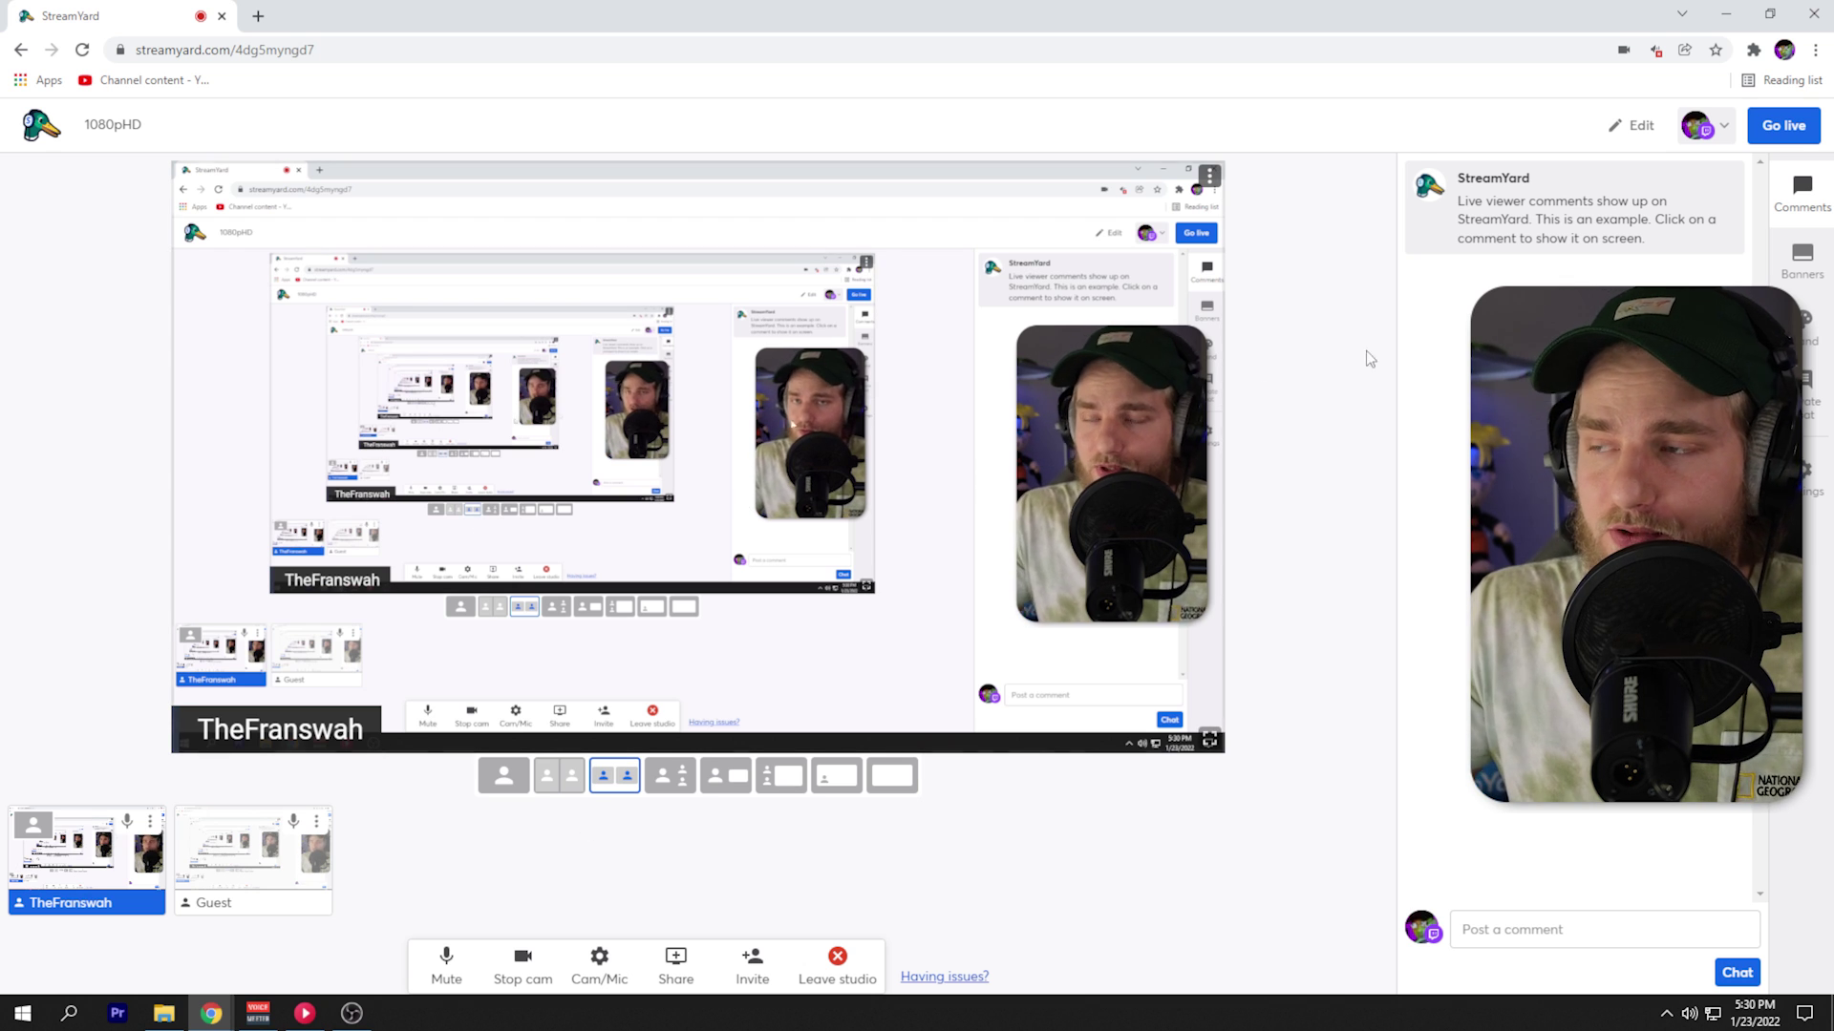
# Load the copied invite link in a new incognito window to join as Guest.
pyautogui.click(1814, 49)
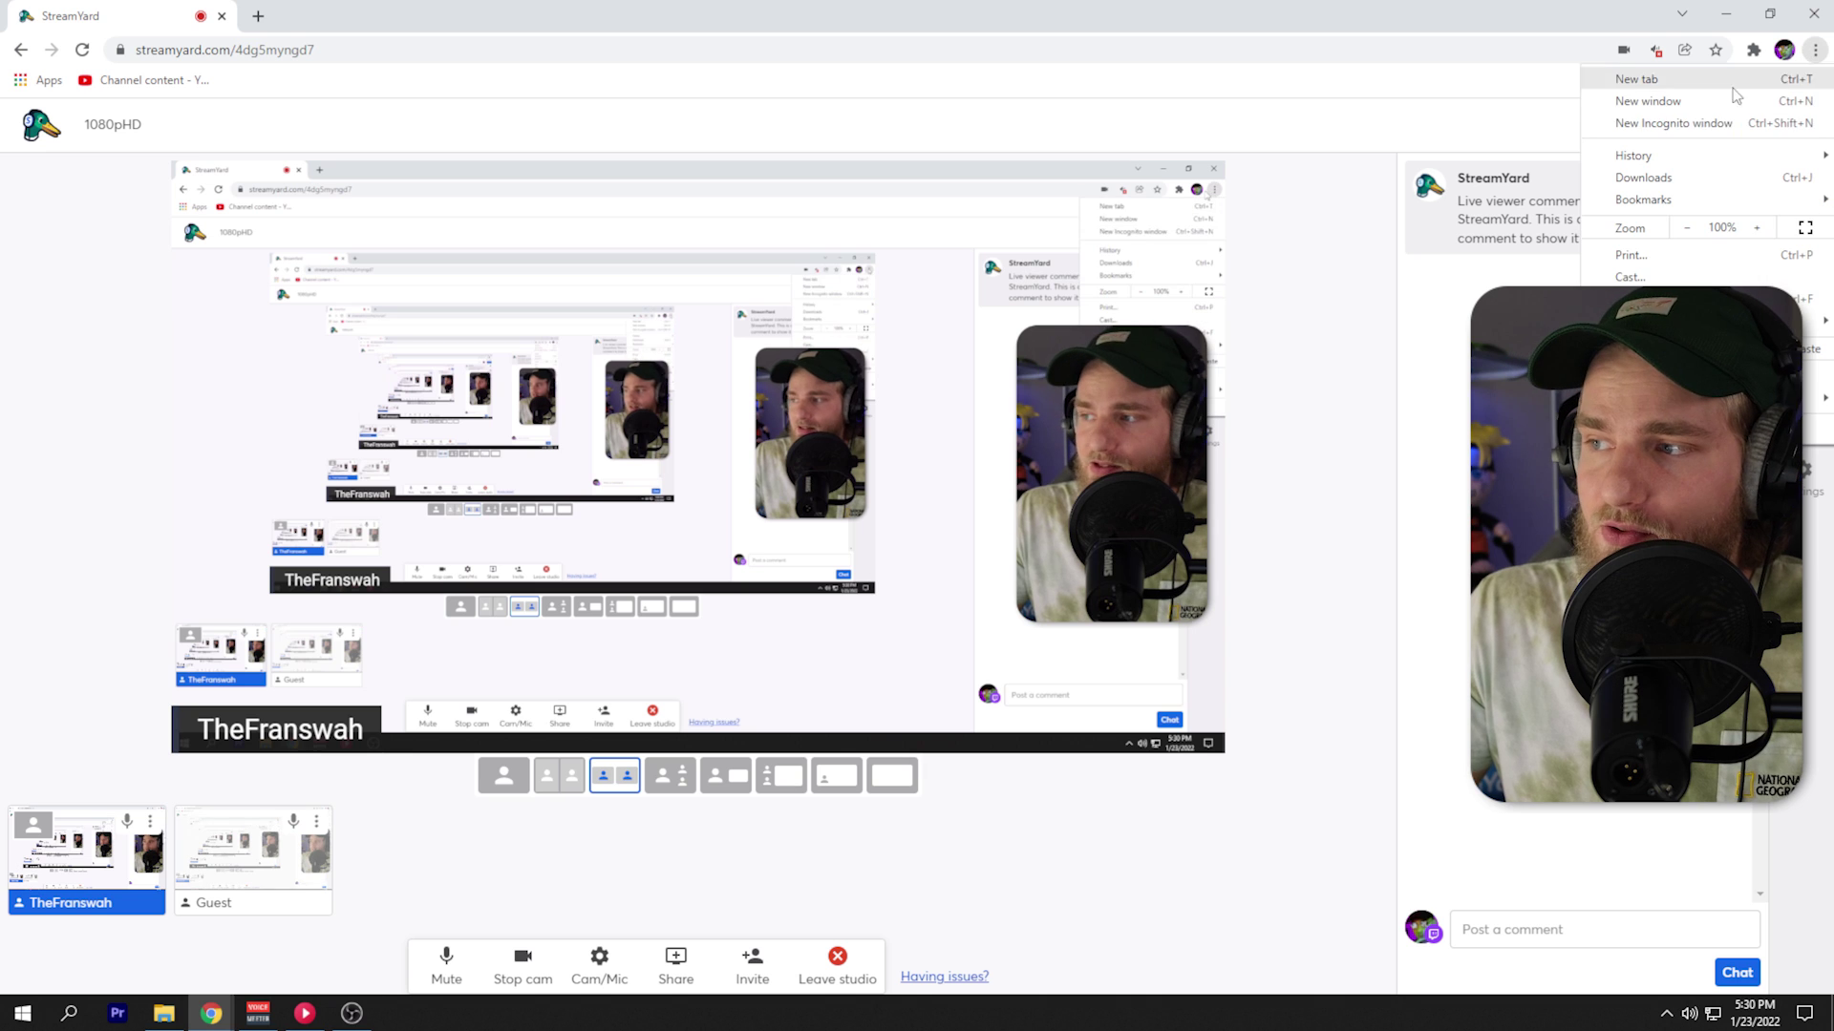
pyautogui.click(1697, 127)
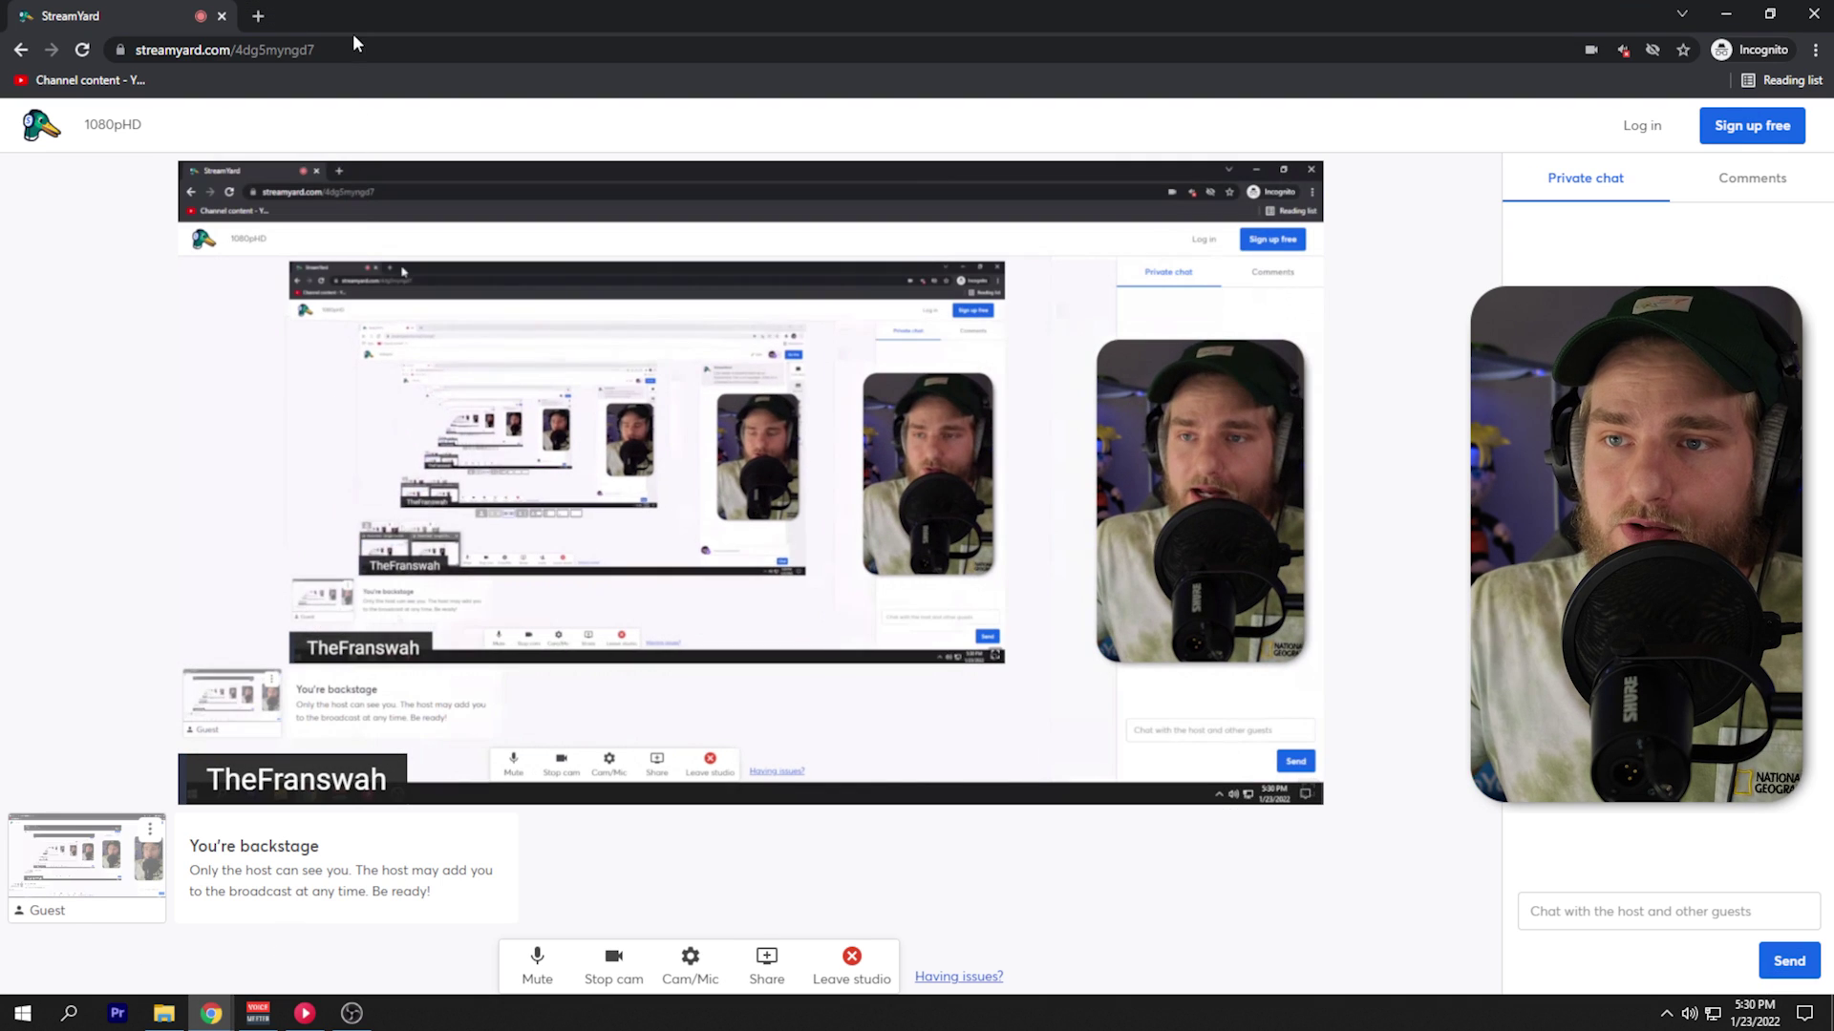
pyautogui.click(356, 49)
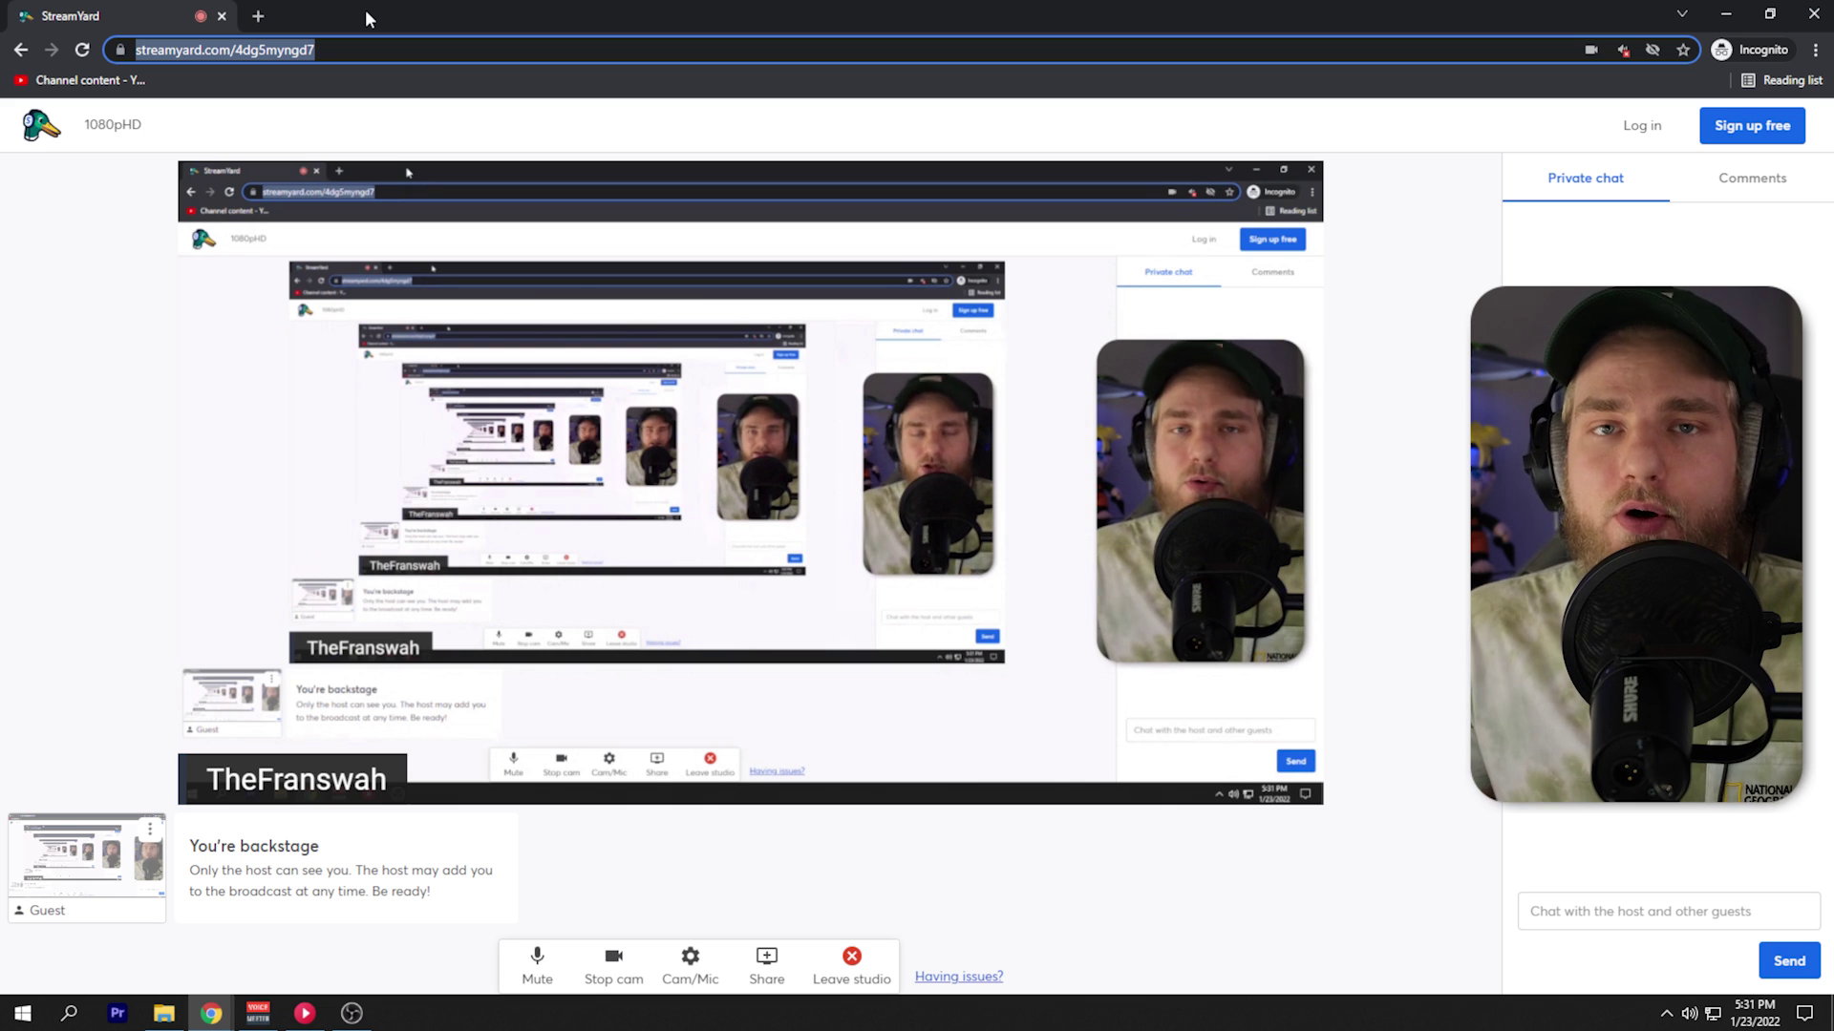
pyautogui.click(65, 289)
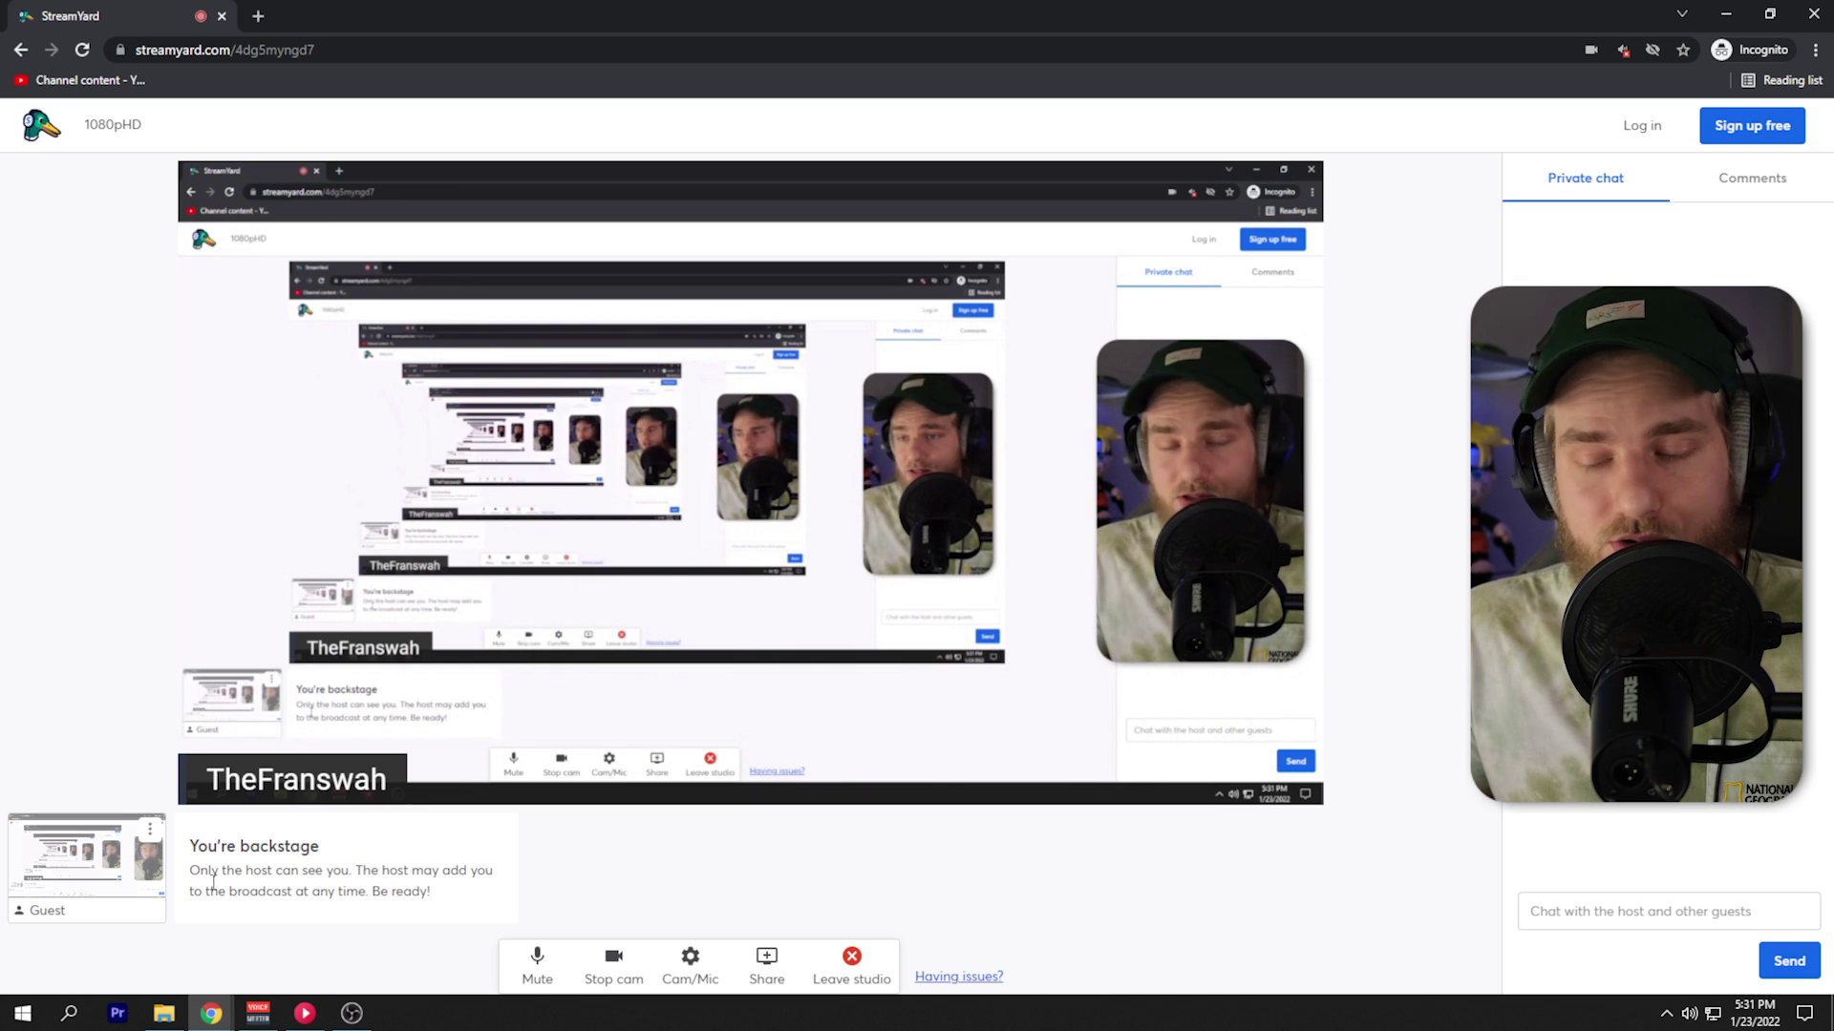
pyautogui.moveTo(211, 1014)
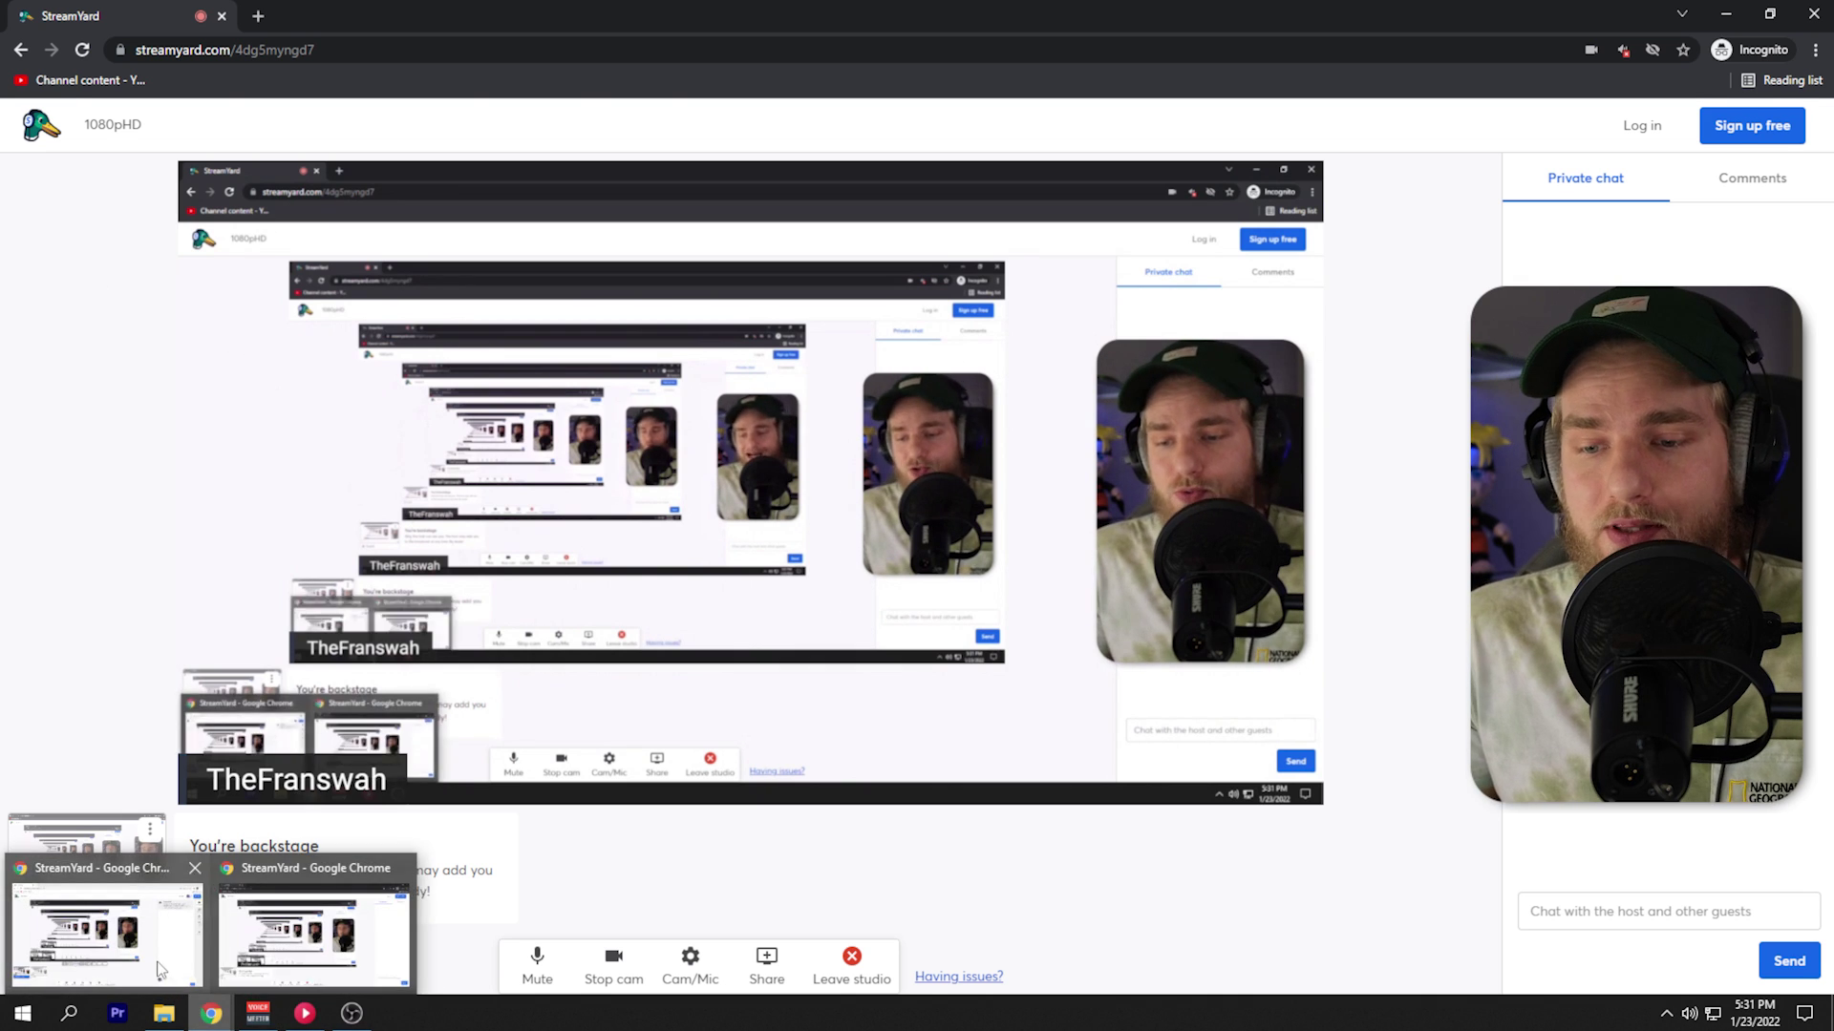
# Back in the host studio, add the Guest tile to the stage.
pyautogui.click(227, 939)
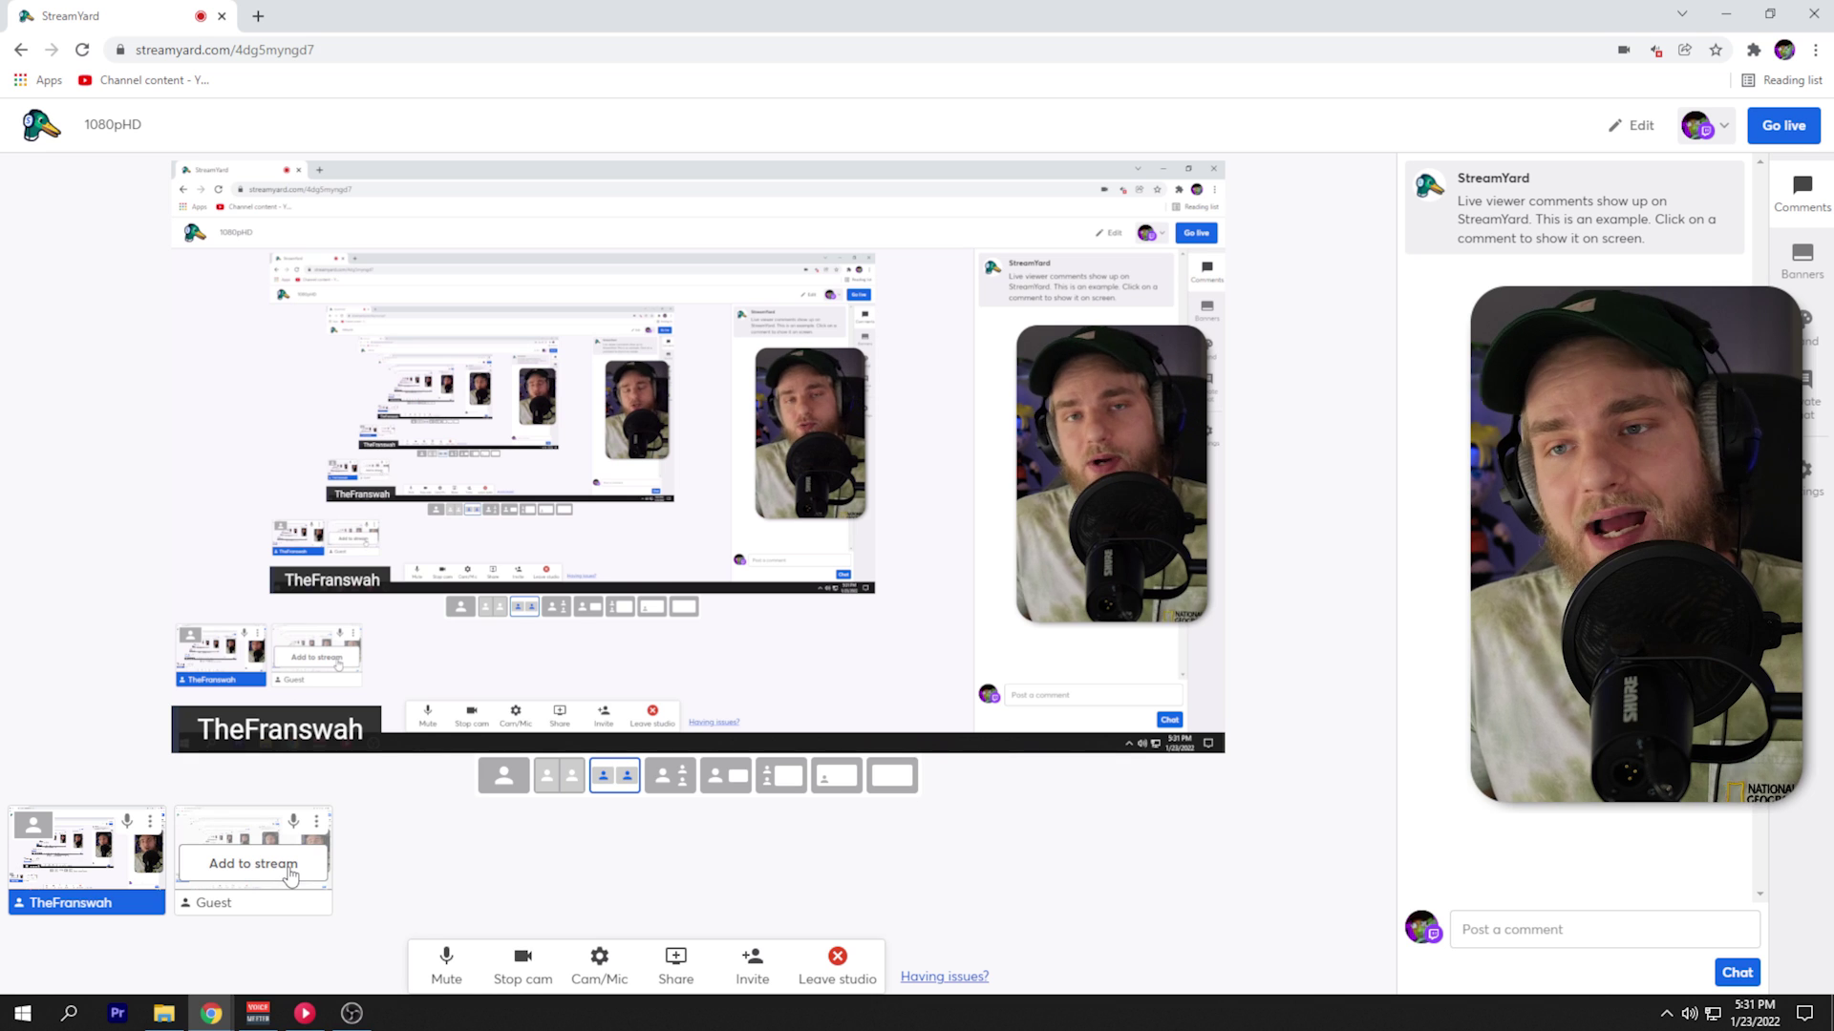
pyautogui.click(290, 874)
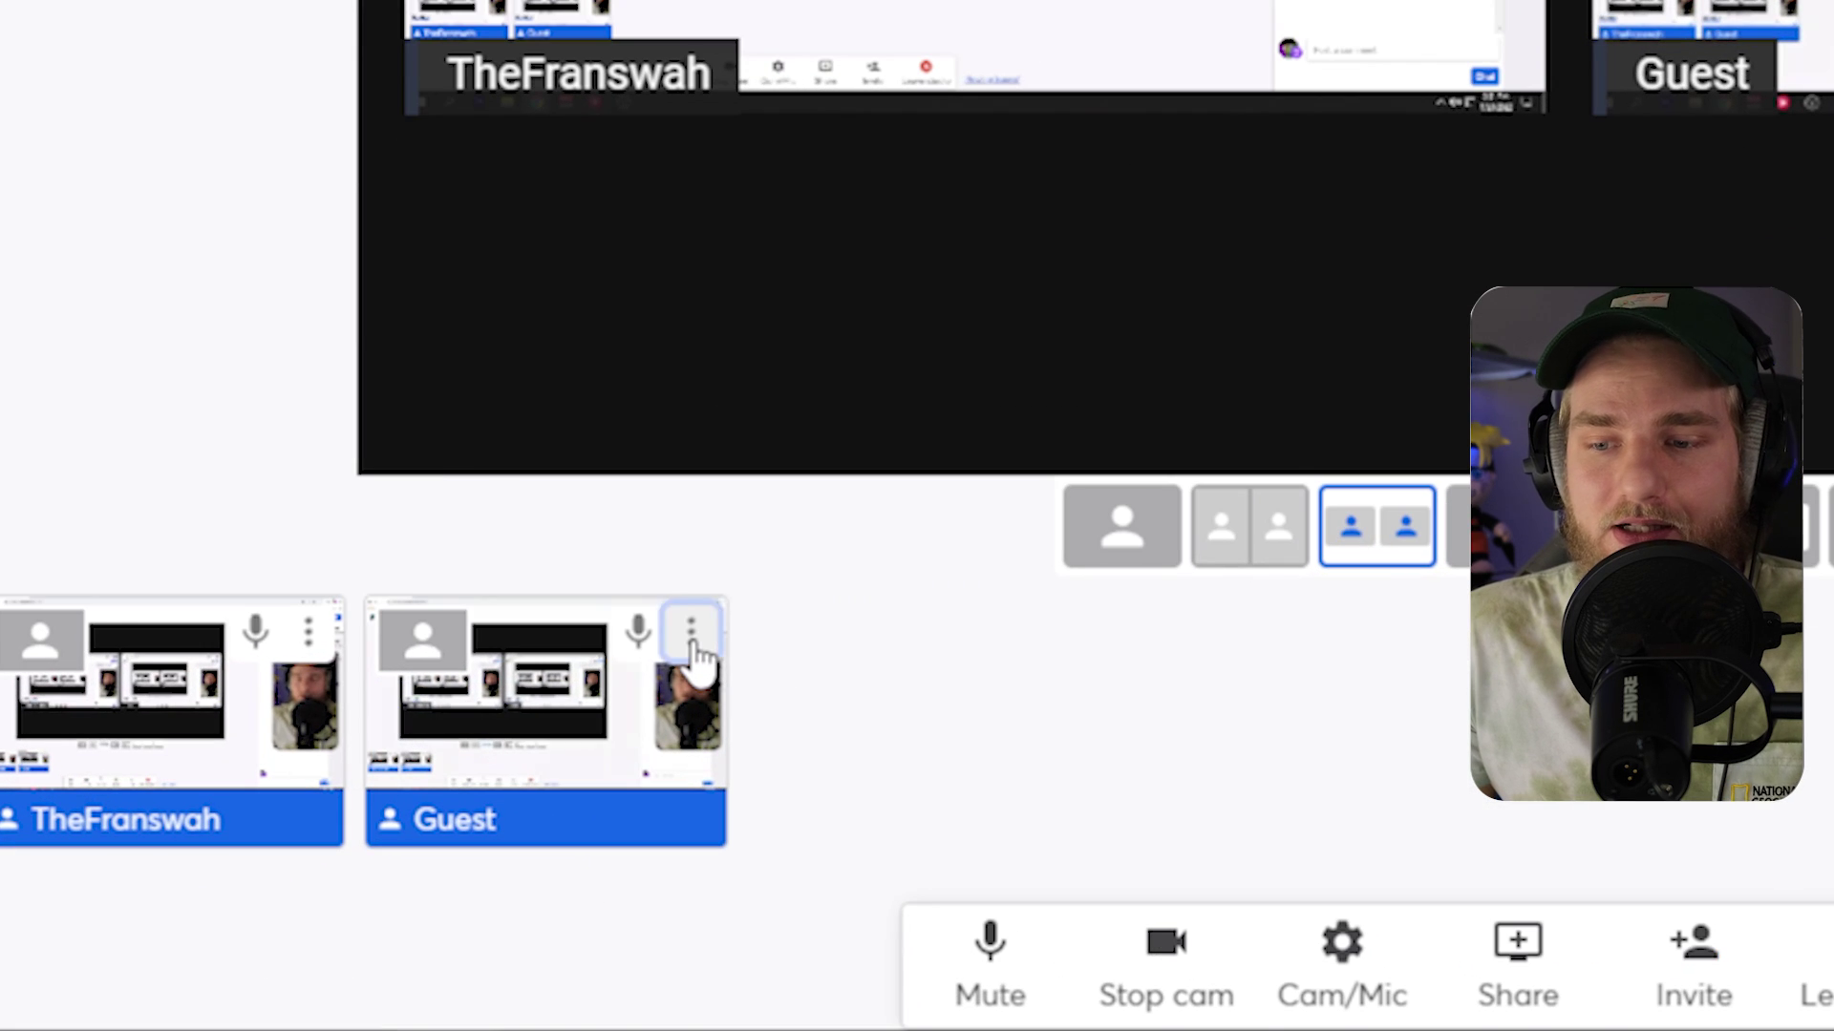
# In Guest's mic settings, keep auto-adjust off and drag Mic volume from 100 to about 67.
pyautogui.click(694, 642)
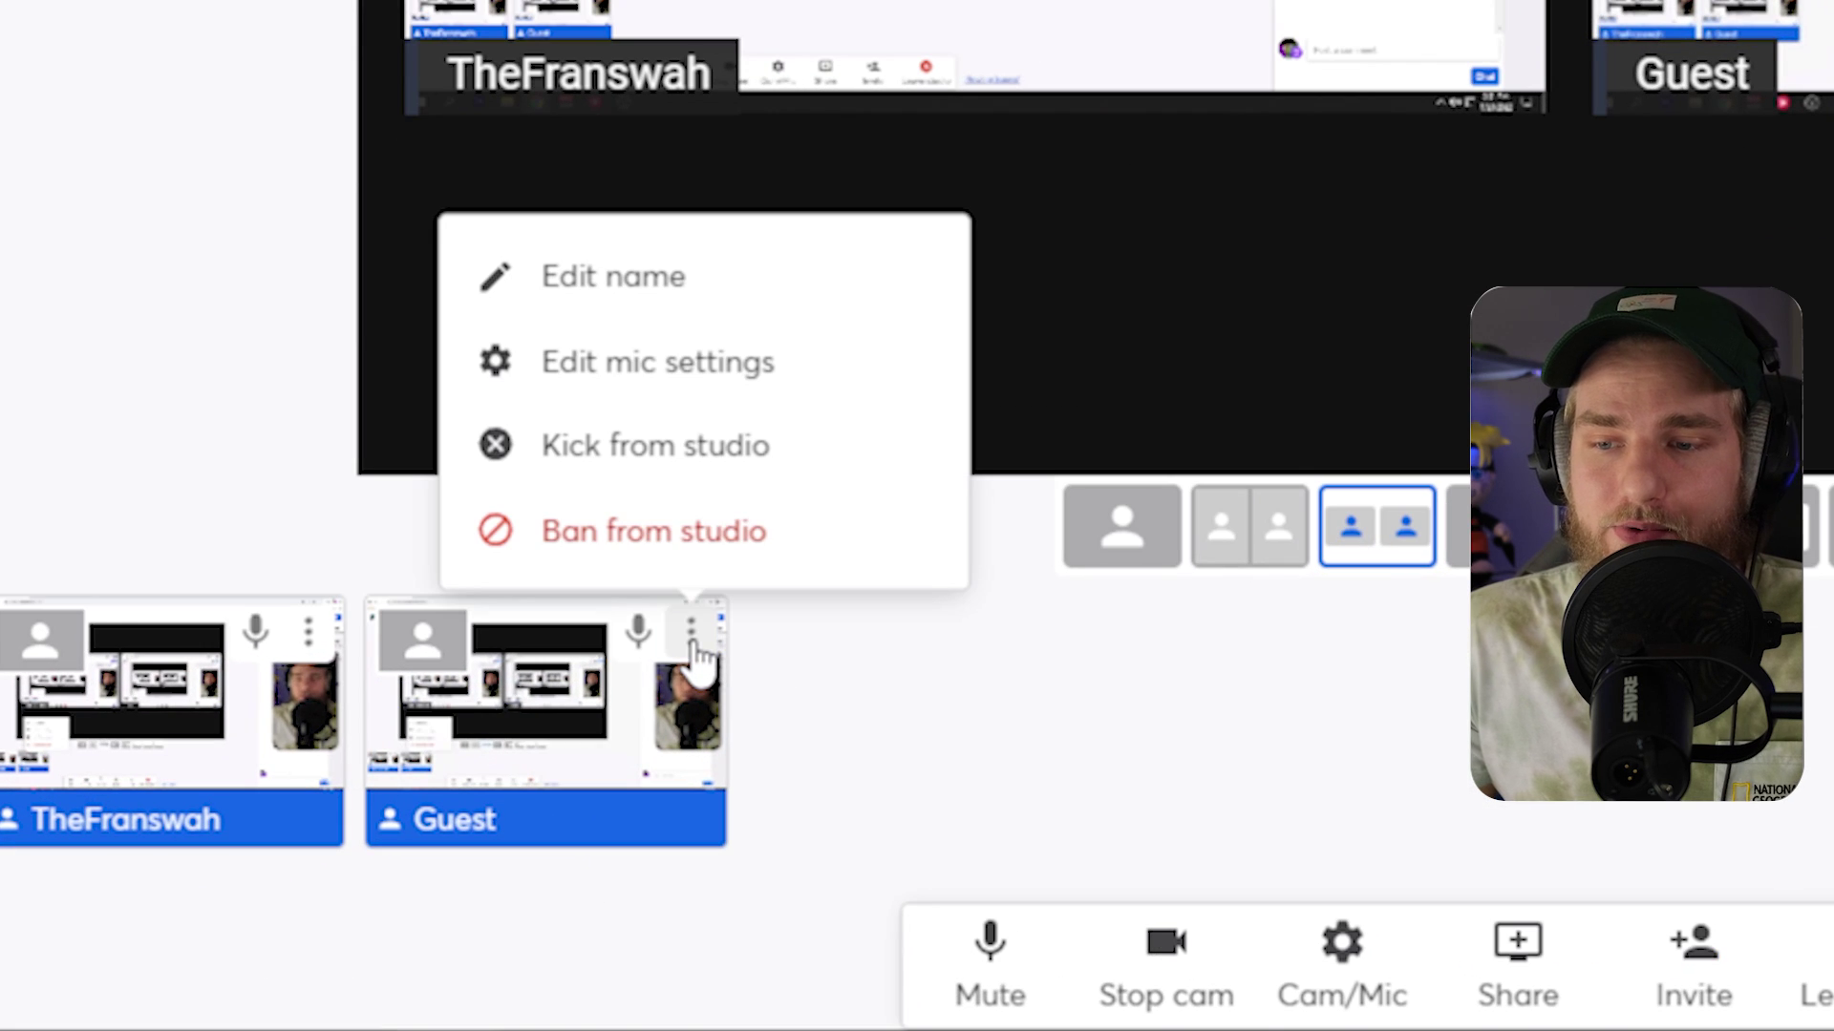
pyautogui.click(643, 400)
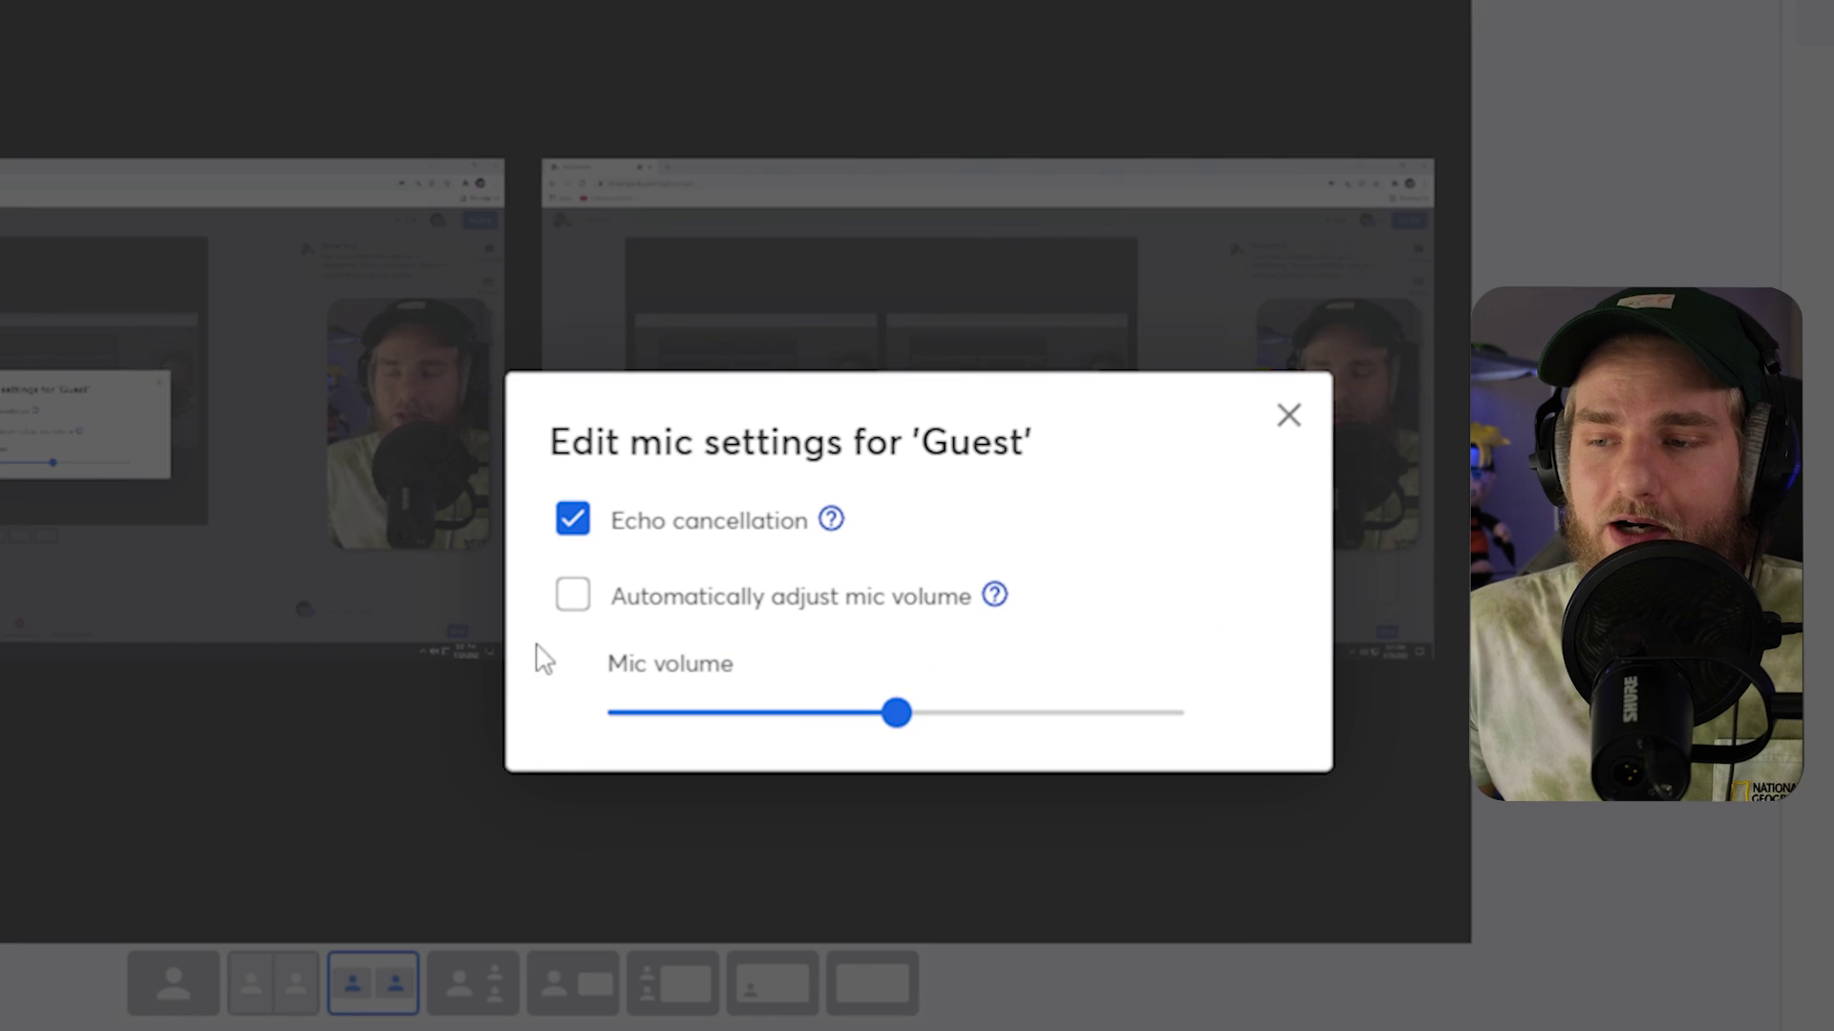
pyautogui.click(574, 600)
pyautogui.click(572, 601)
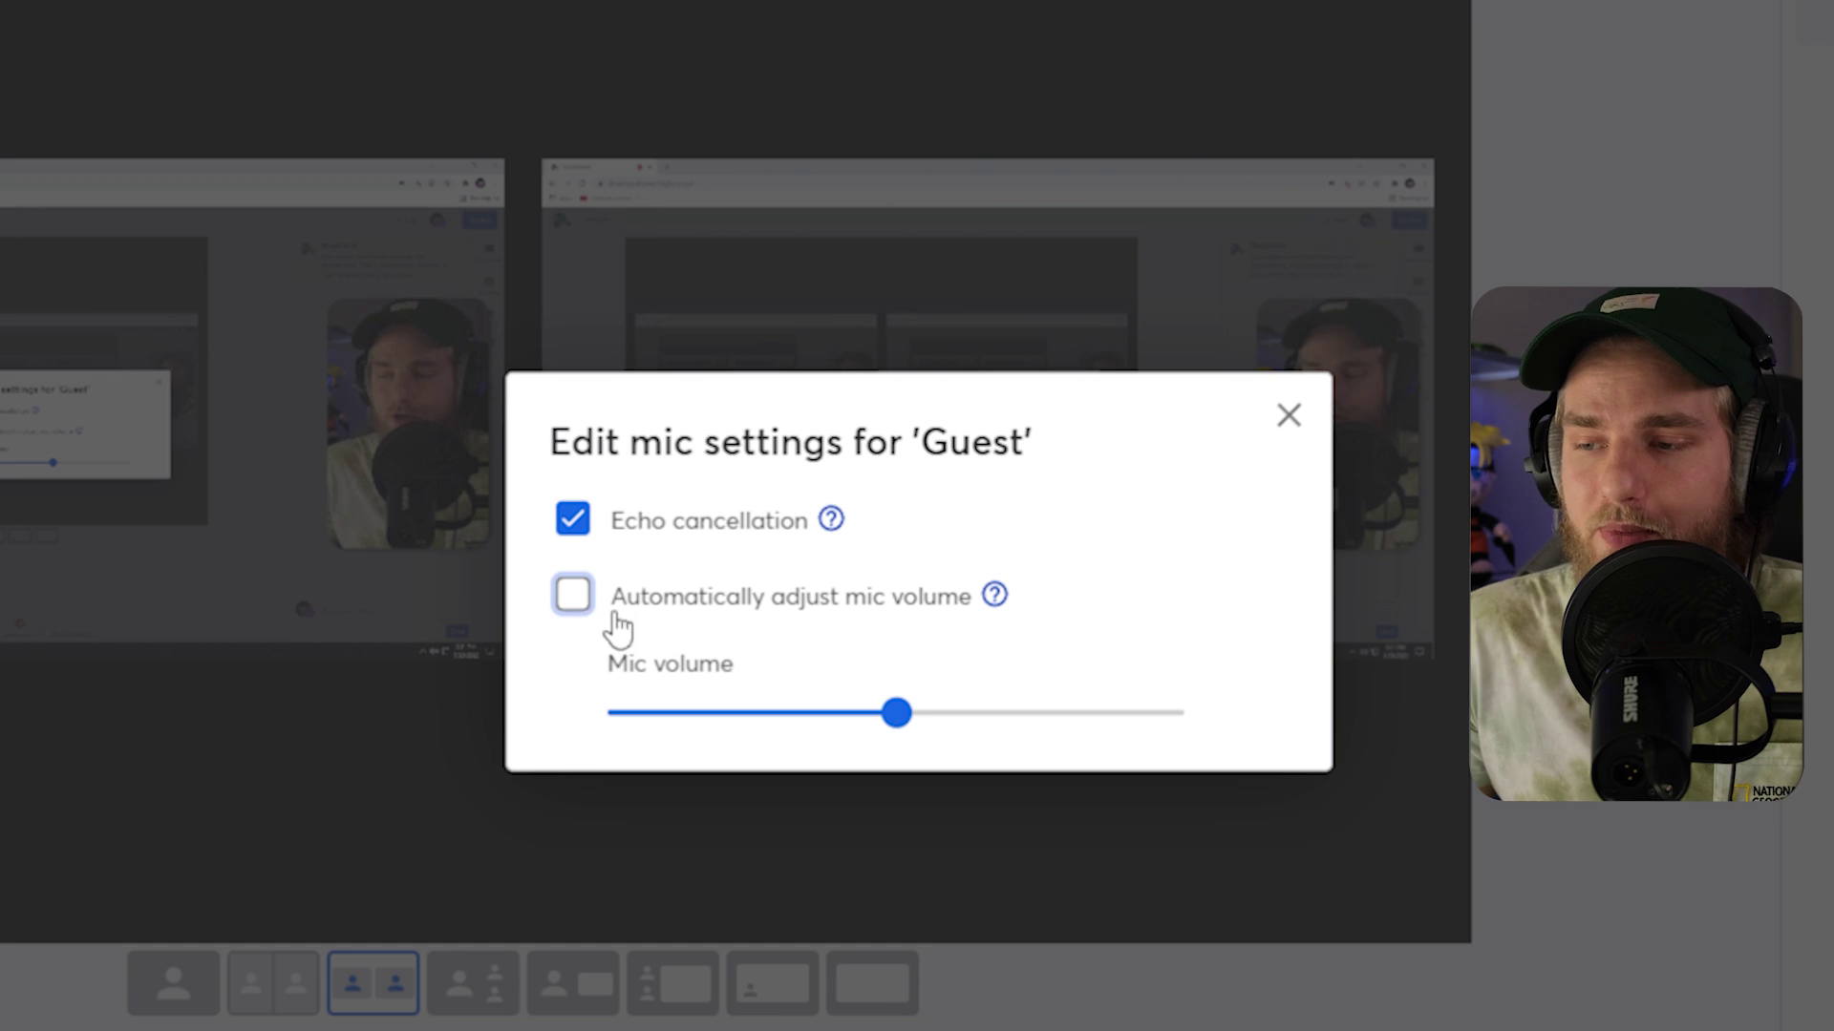
pyautogui.moveTo(895, 713)
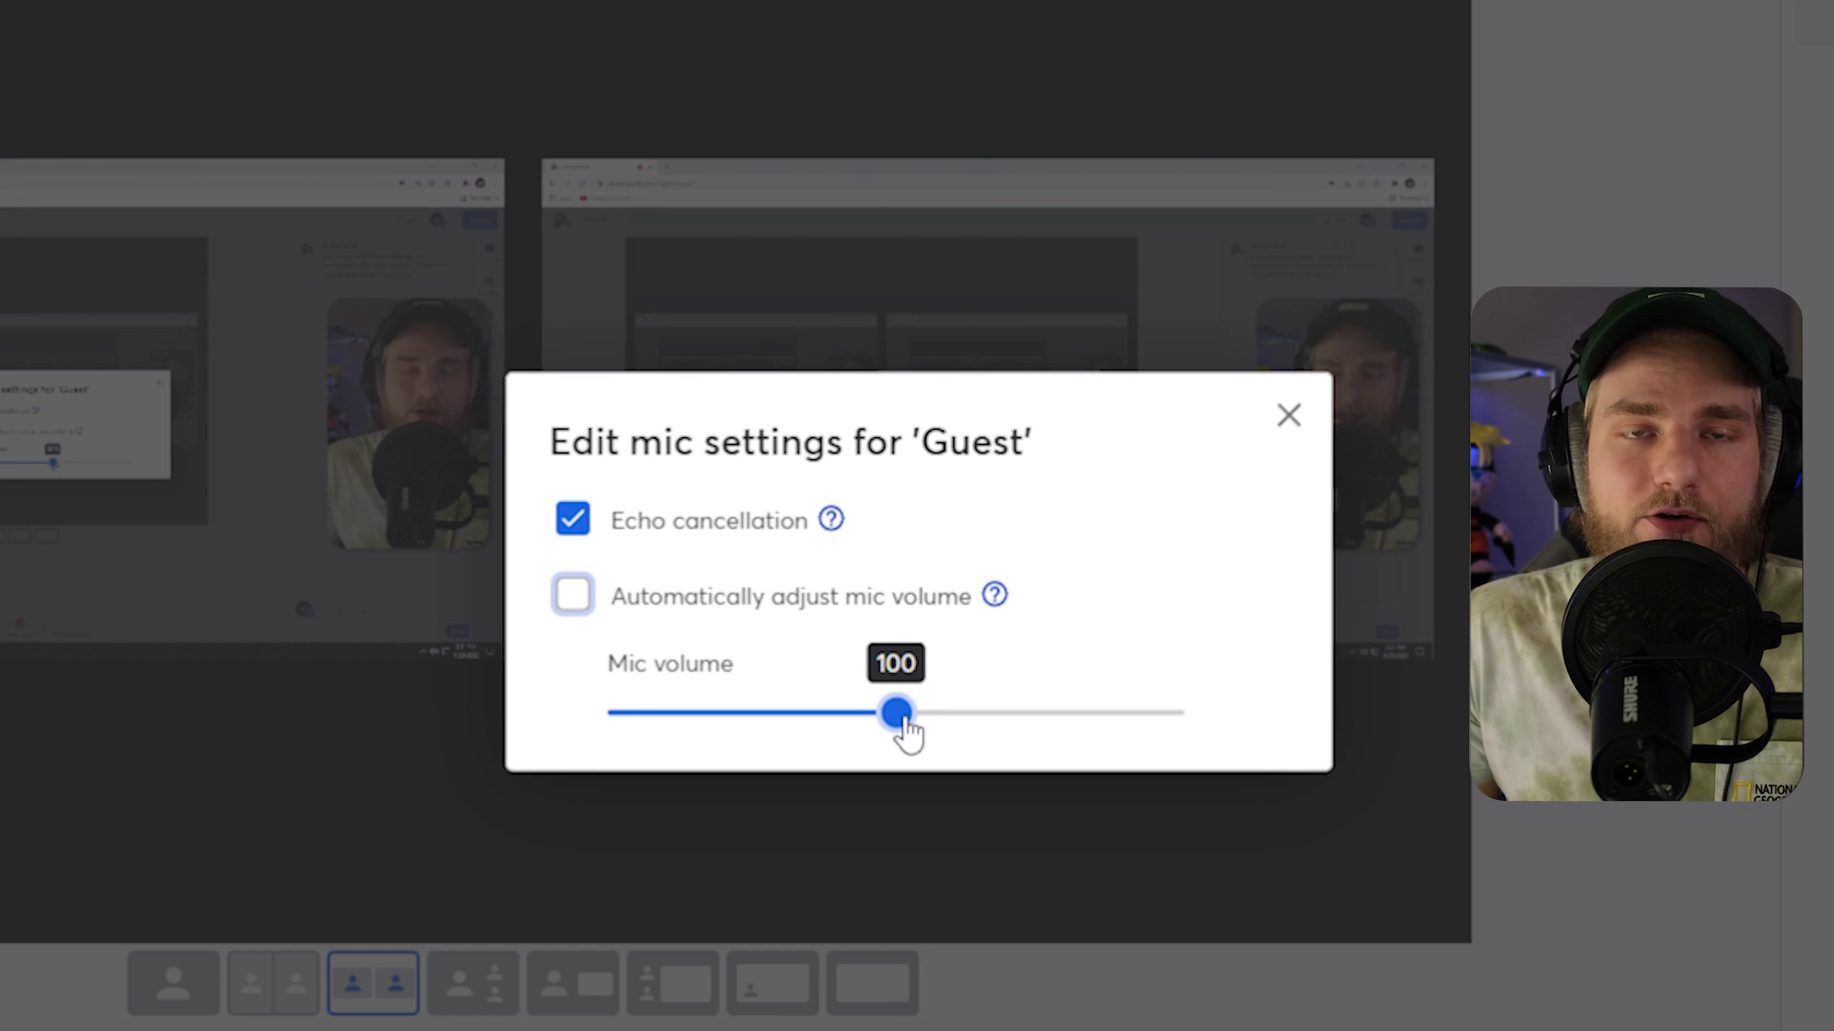
pyautogui.moveTo(897, 713)
pyautogui.mouseDown()
pyautogui.moveTo(799, 714)
pyautogui.moveTo(946, 713)
pyautogui.moveTo(835, 713)
pyautogui.moveTo(925, 714)
pyautogui.moveTo(856, 714)
pyautogui.moveTo(898, 713)
pyautogui.mouseUp()
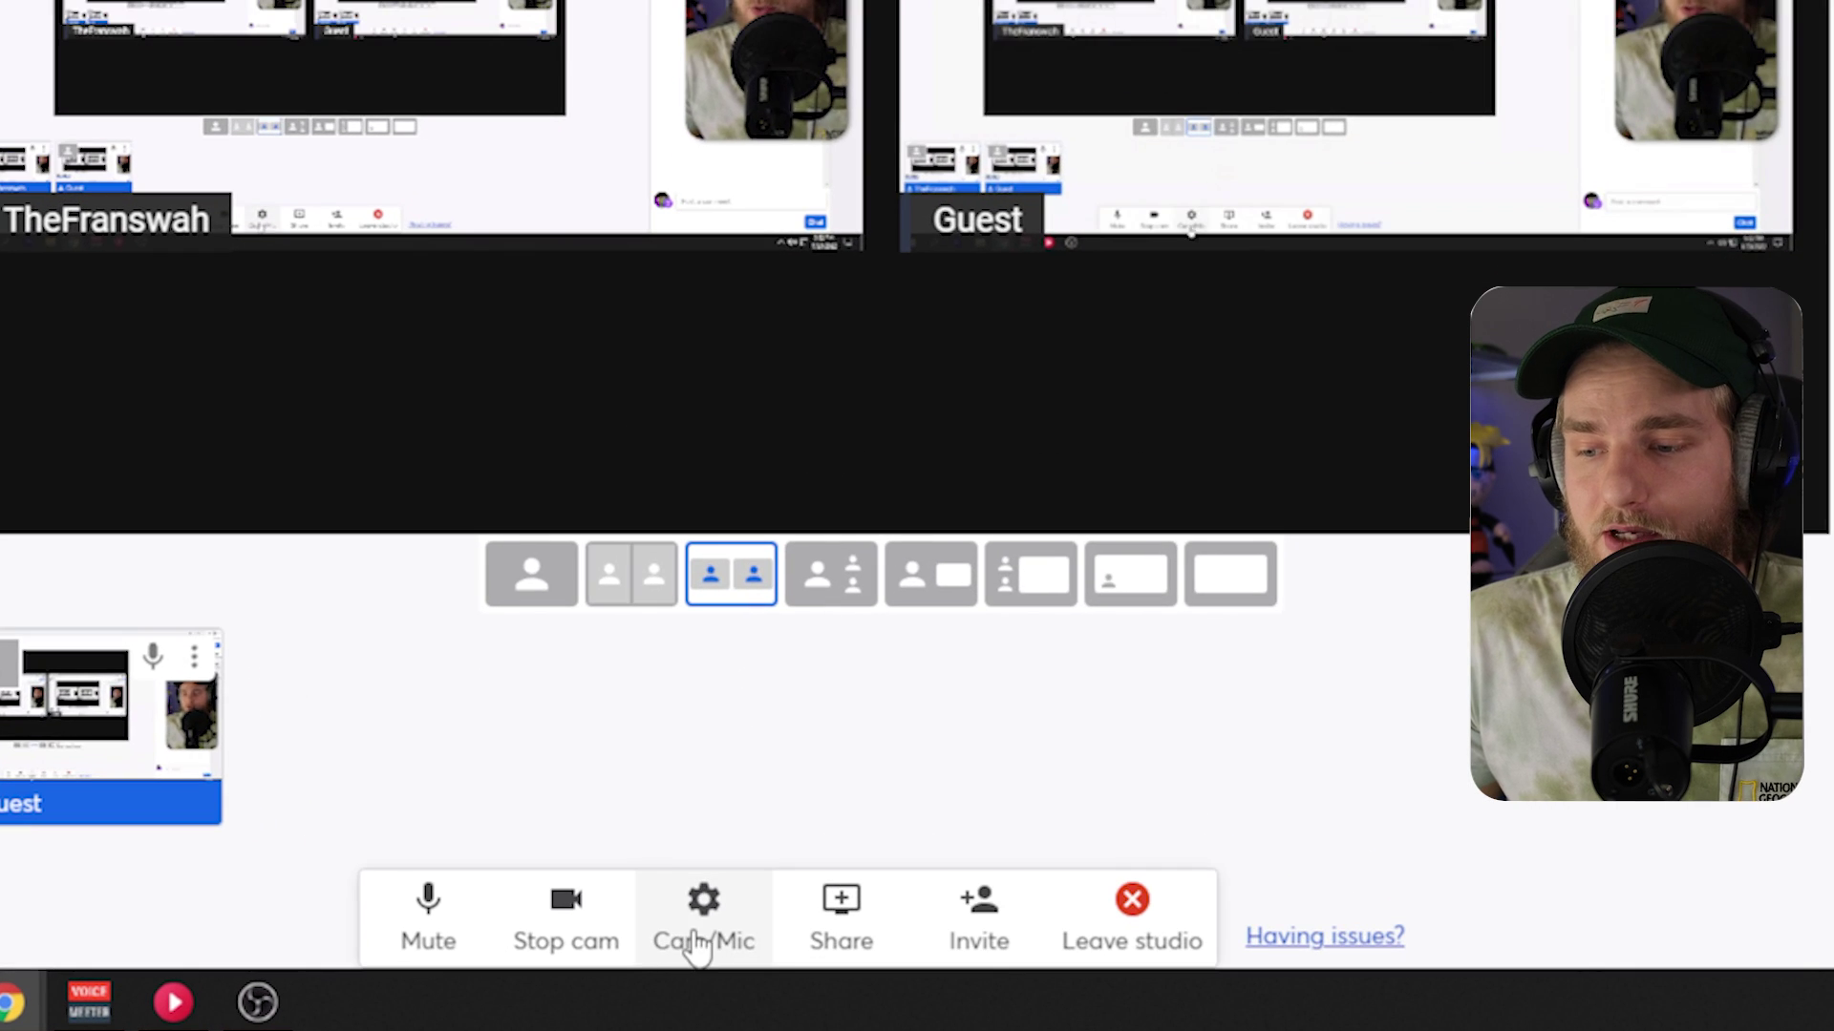
# In Cam/Mic audio settings, turn off the host's automatic mic adjustment and set volume to 100.
pyautogui.click(683, 931)
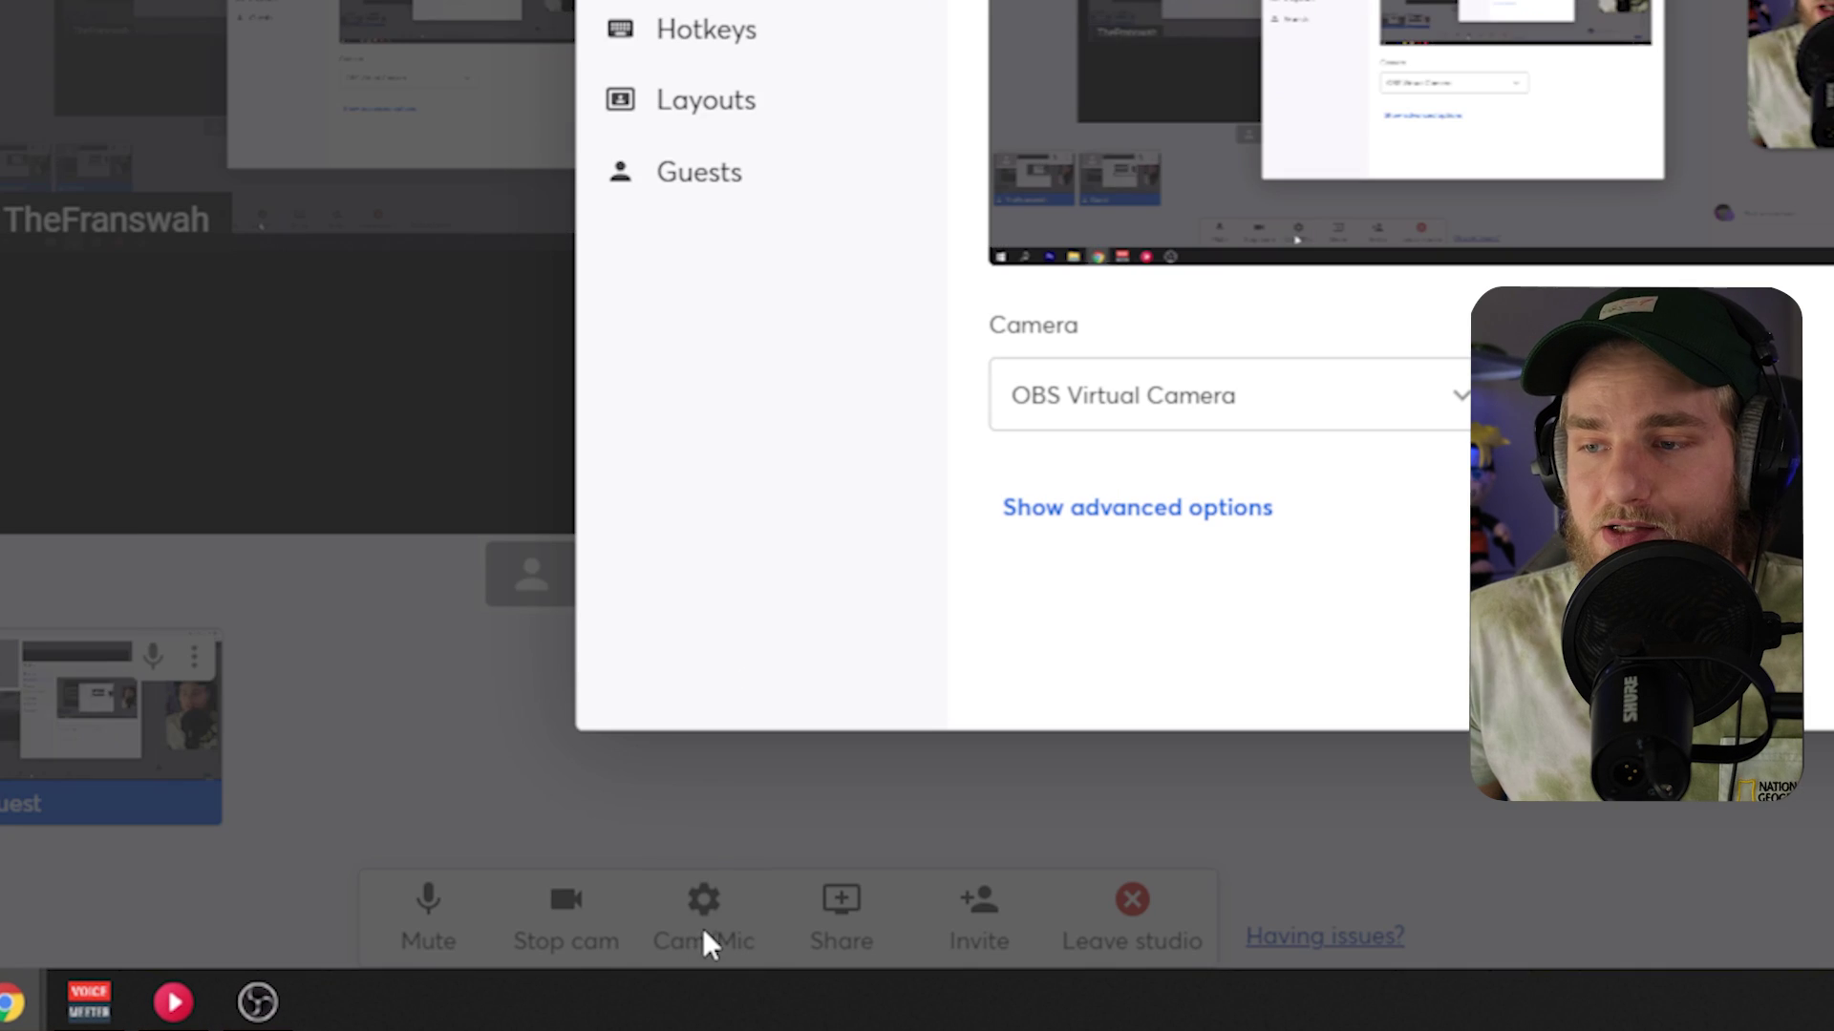
pyautogui.click(306, 298)
pyautogui.click(574, 639)
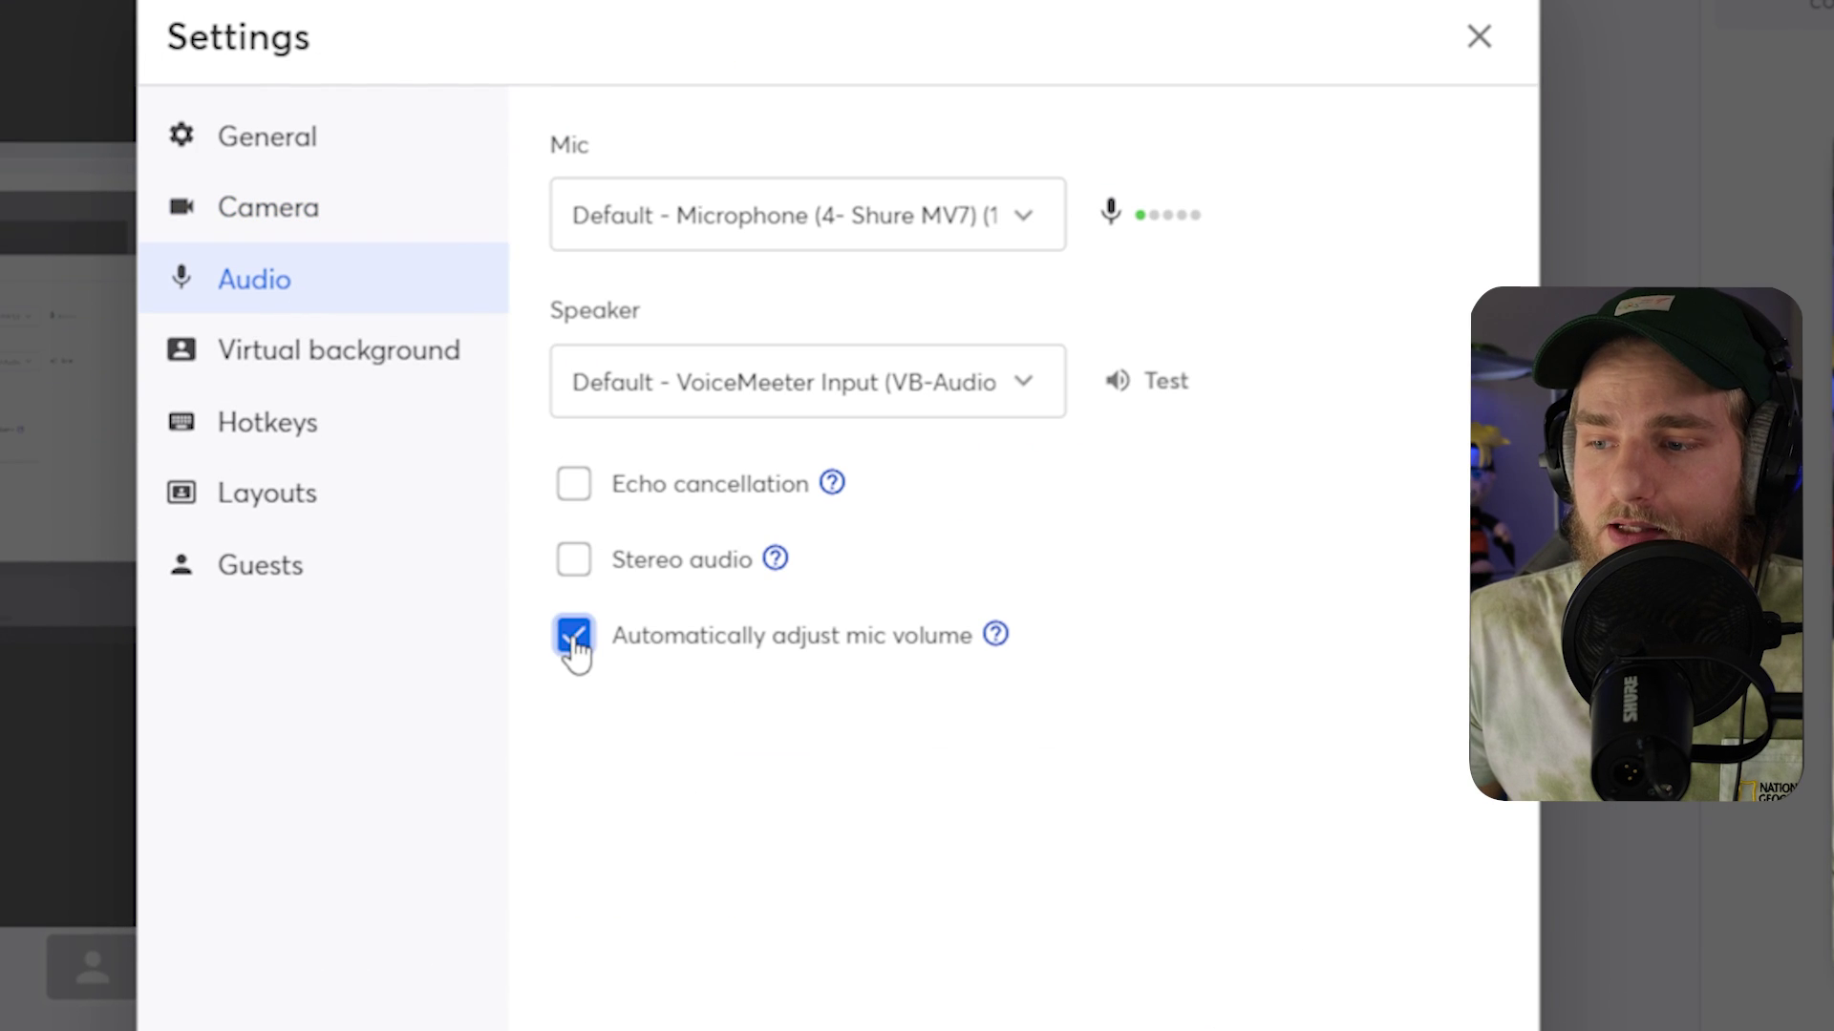
pyautogui.click(575, 639)
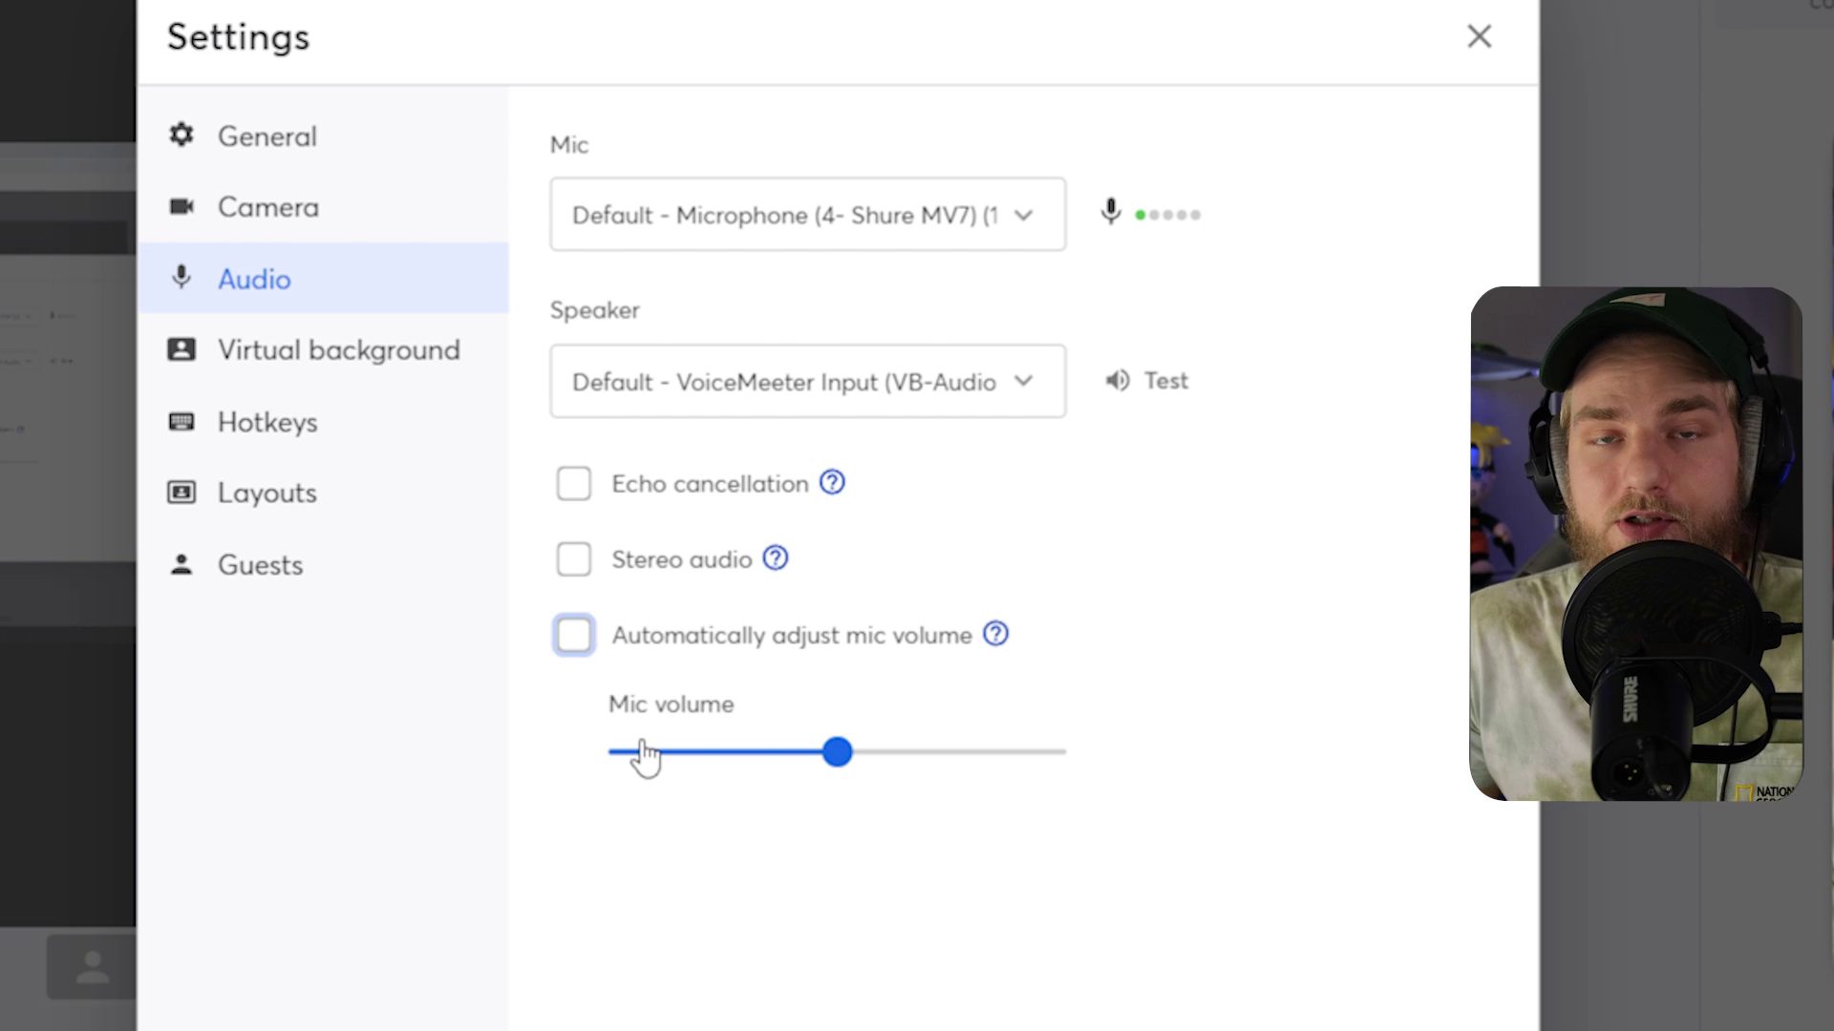
pyautogui.moveTo(847, 765)
pyautogui.mouseDown()
pyautogui.moveTo(889, 774)
pyautogui.moveTo(840, 766)
pyautogui.mouseUp()
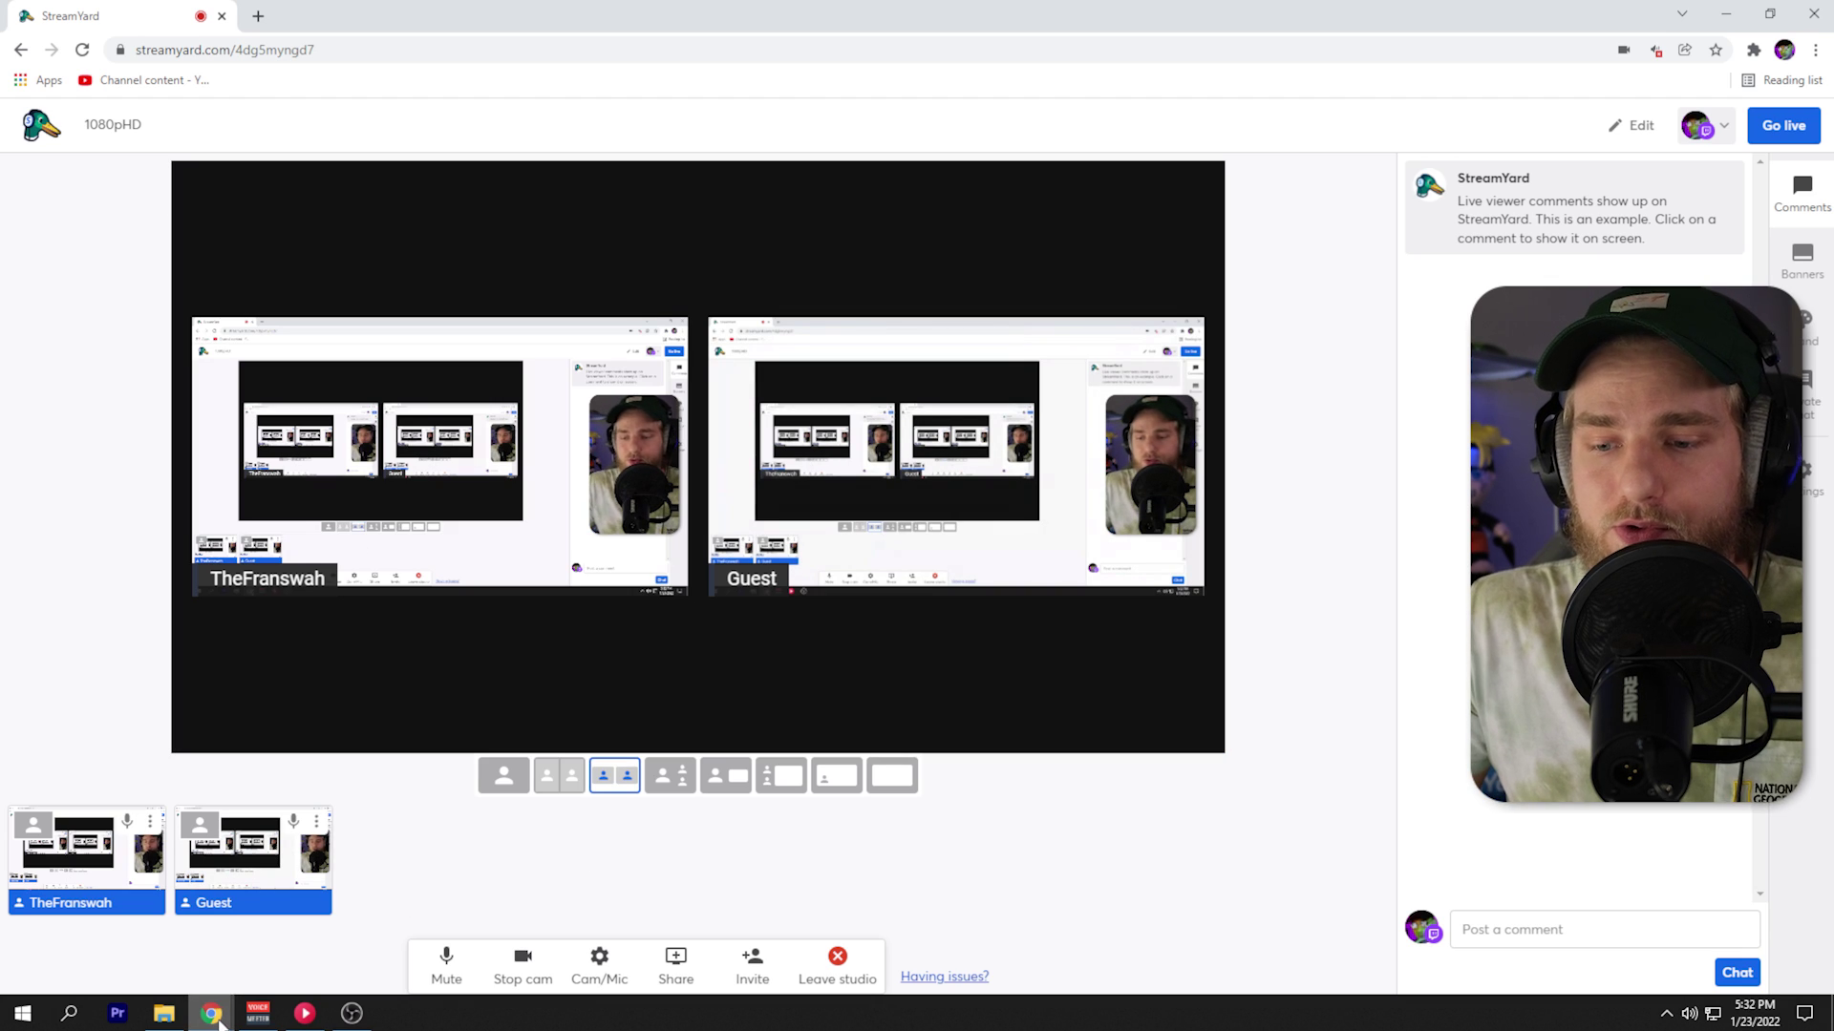
# Mute the Guest mic from the incognito window, then return to the host studio.
pyautogui.click(308, 946)
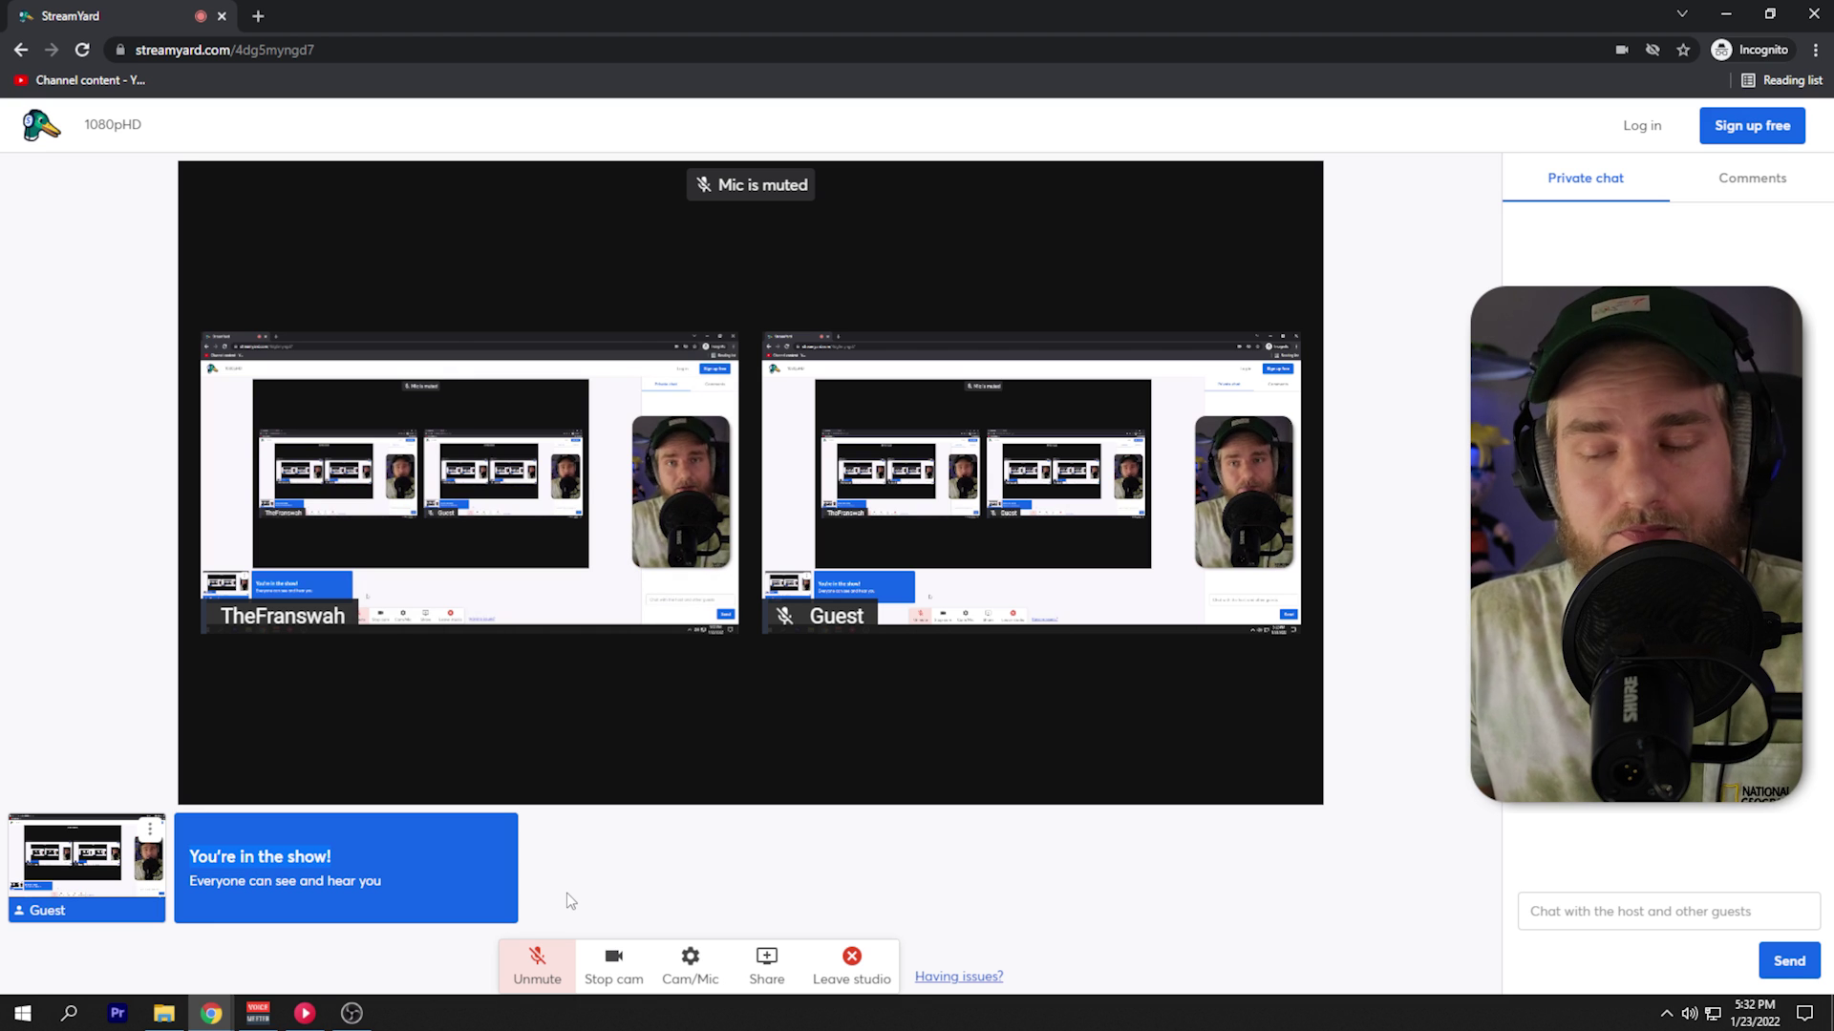
pyautogui.moveTo(210, 1013)
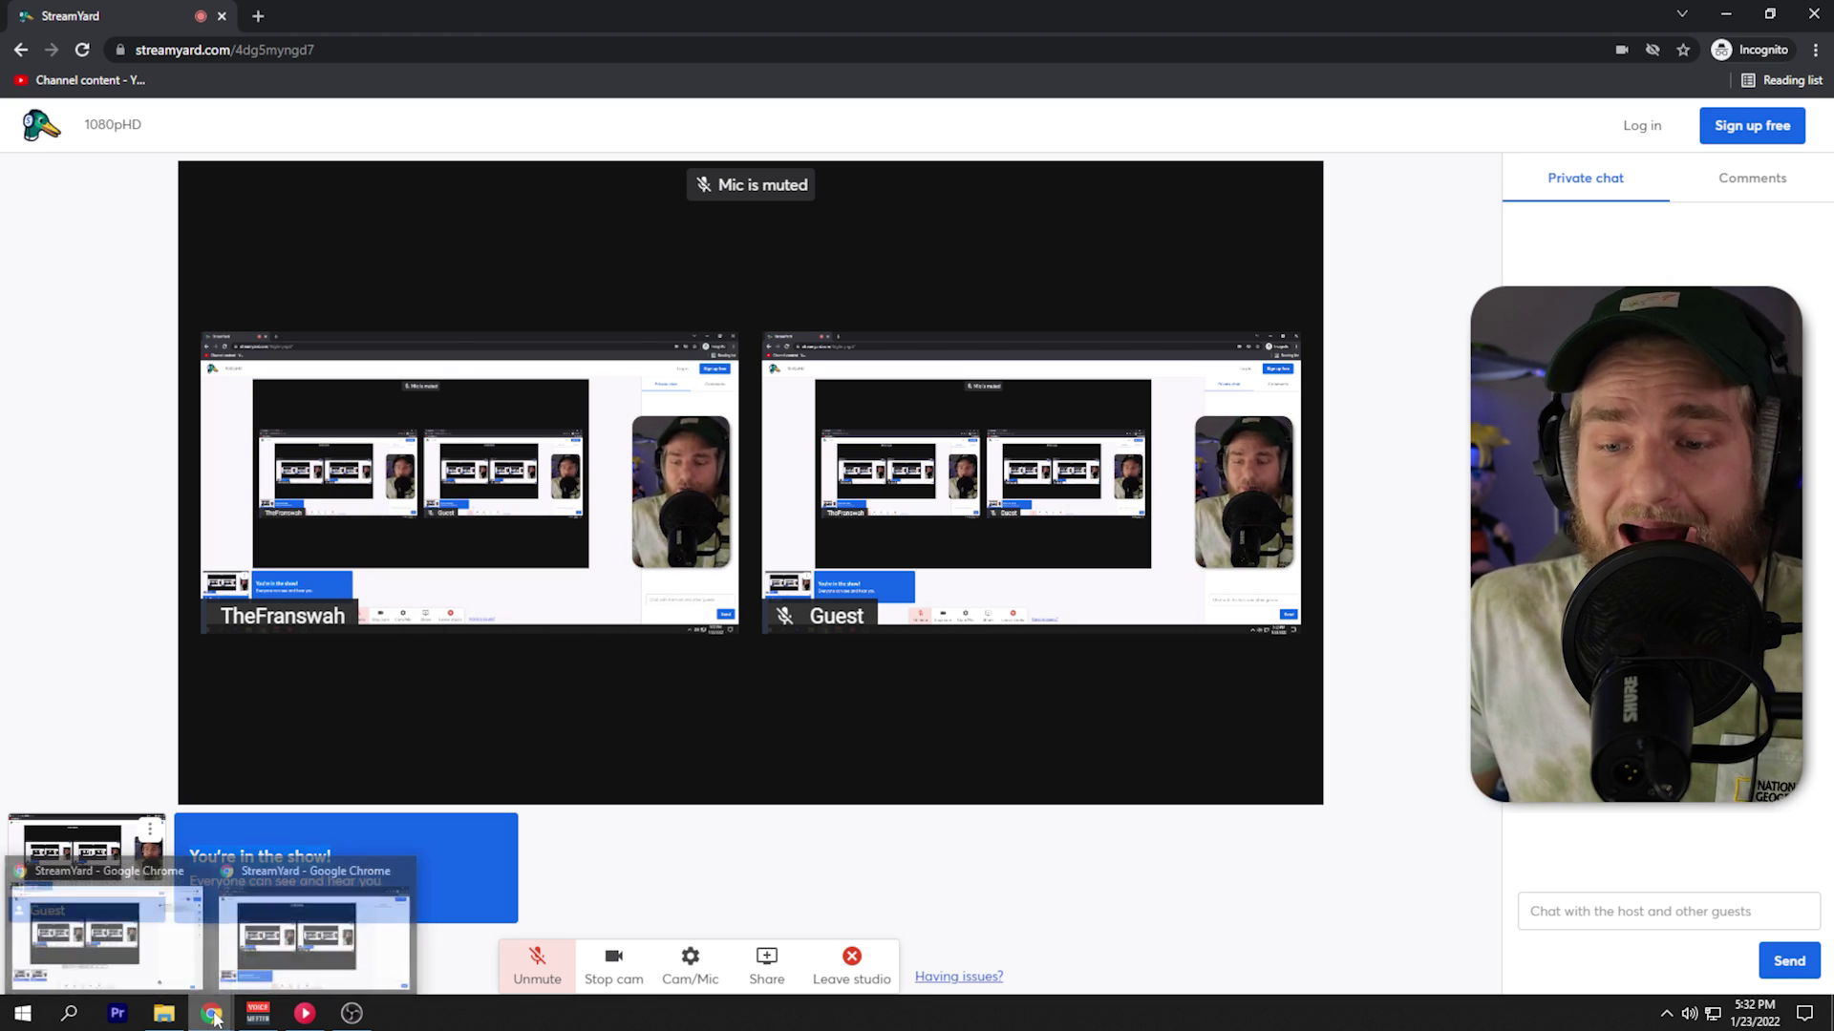
pyautogui.click(165, 942)
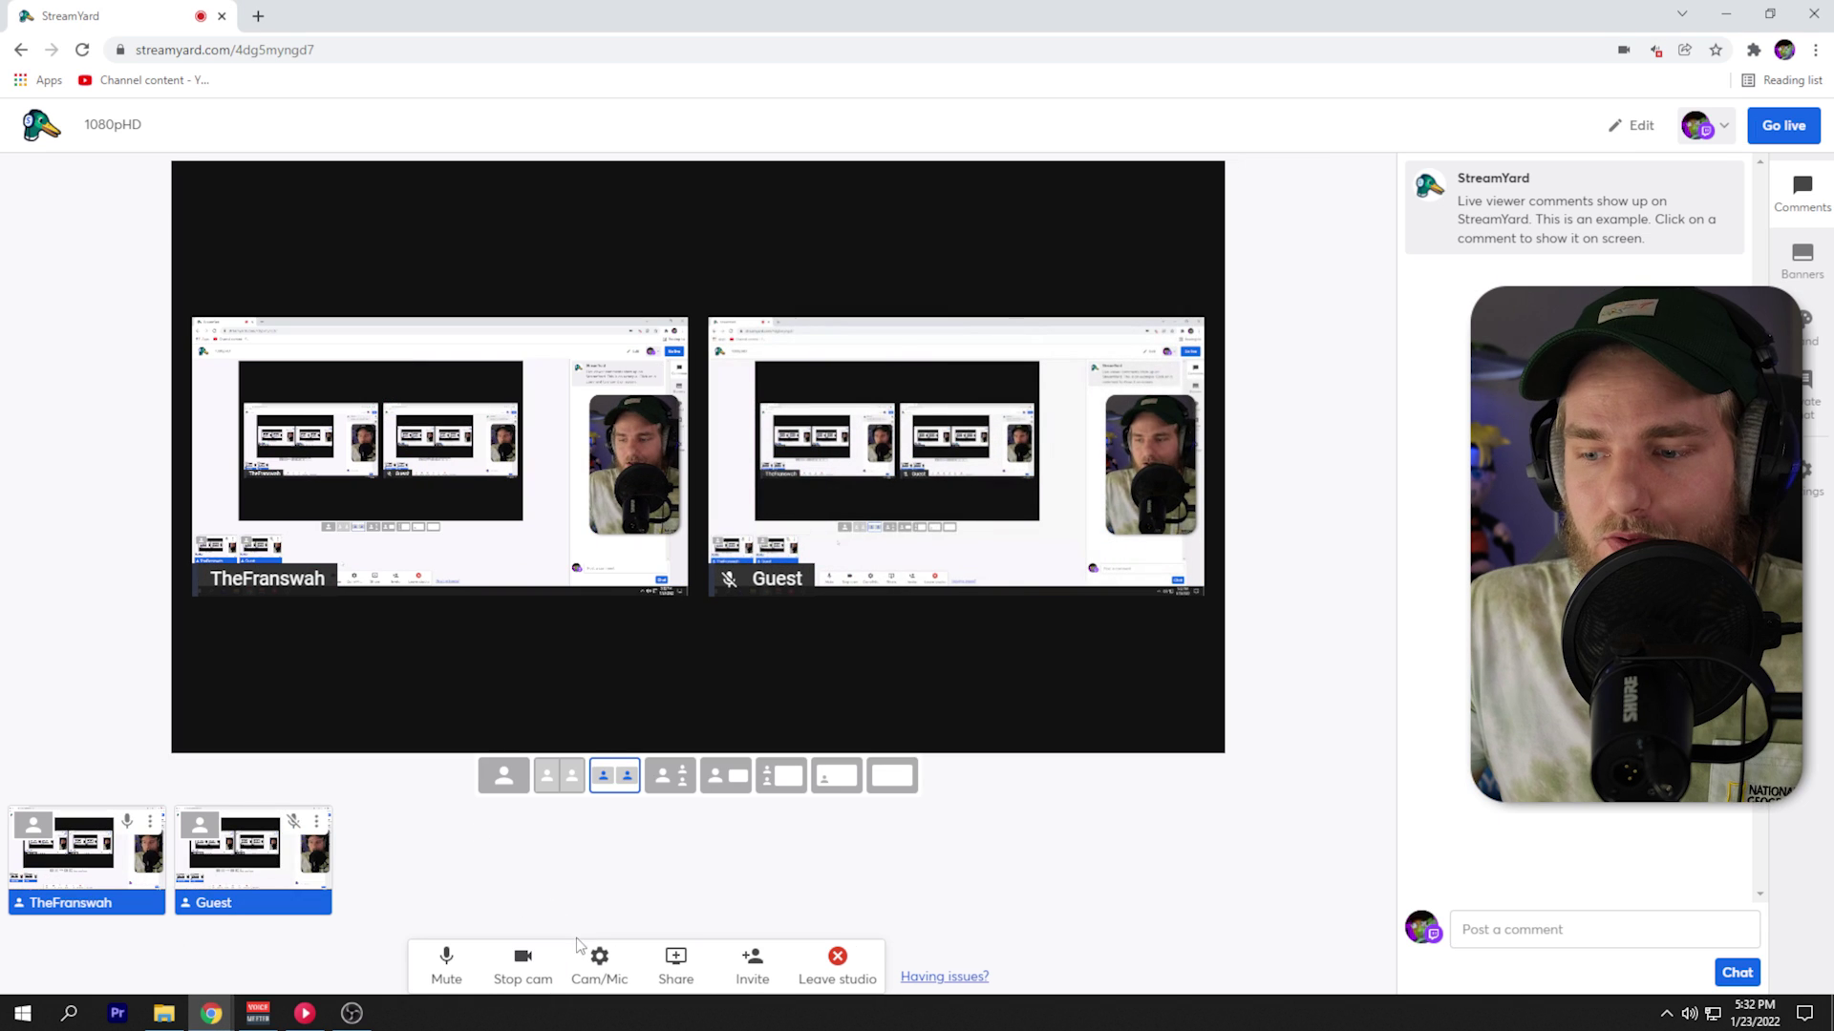
# Lower the host mic volume to around 60 in the audio settings.
pyautogui.click(599, 960)
pyautogui.click(635, 396)
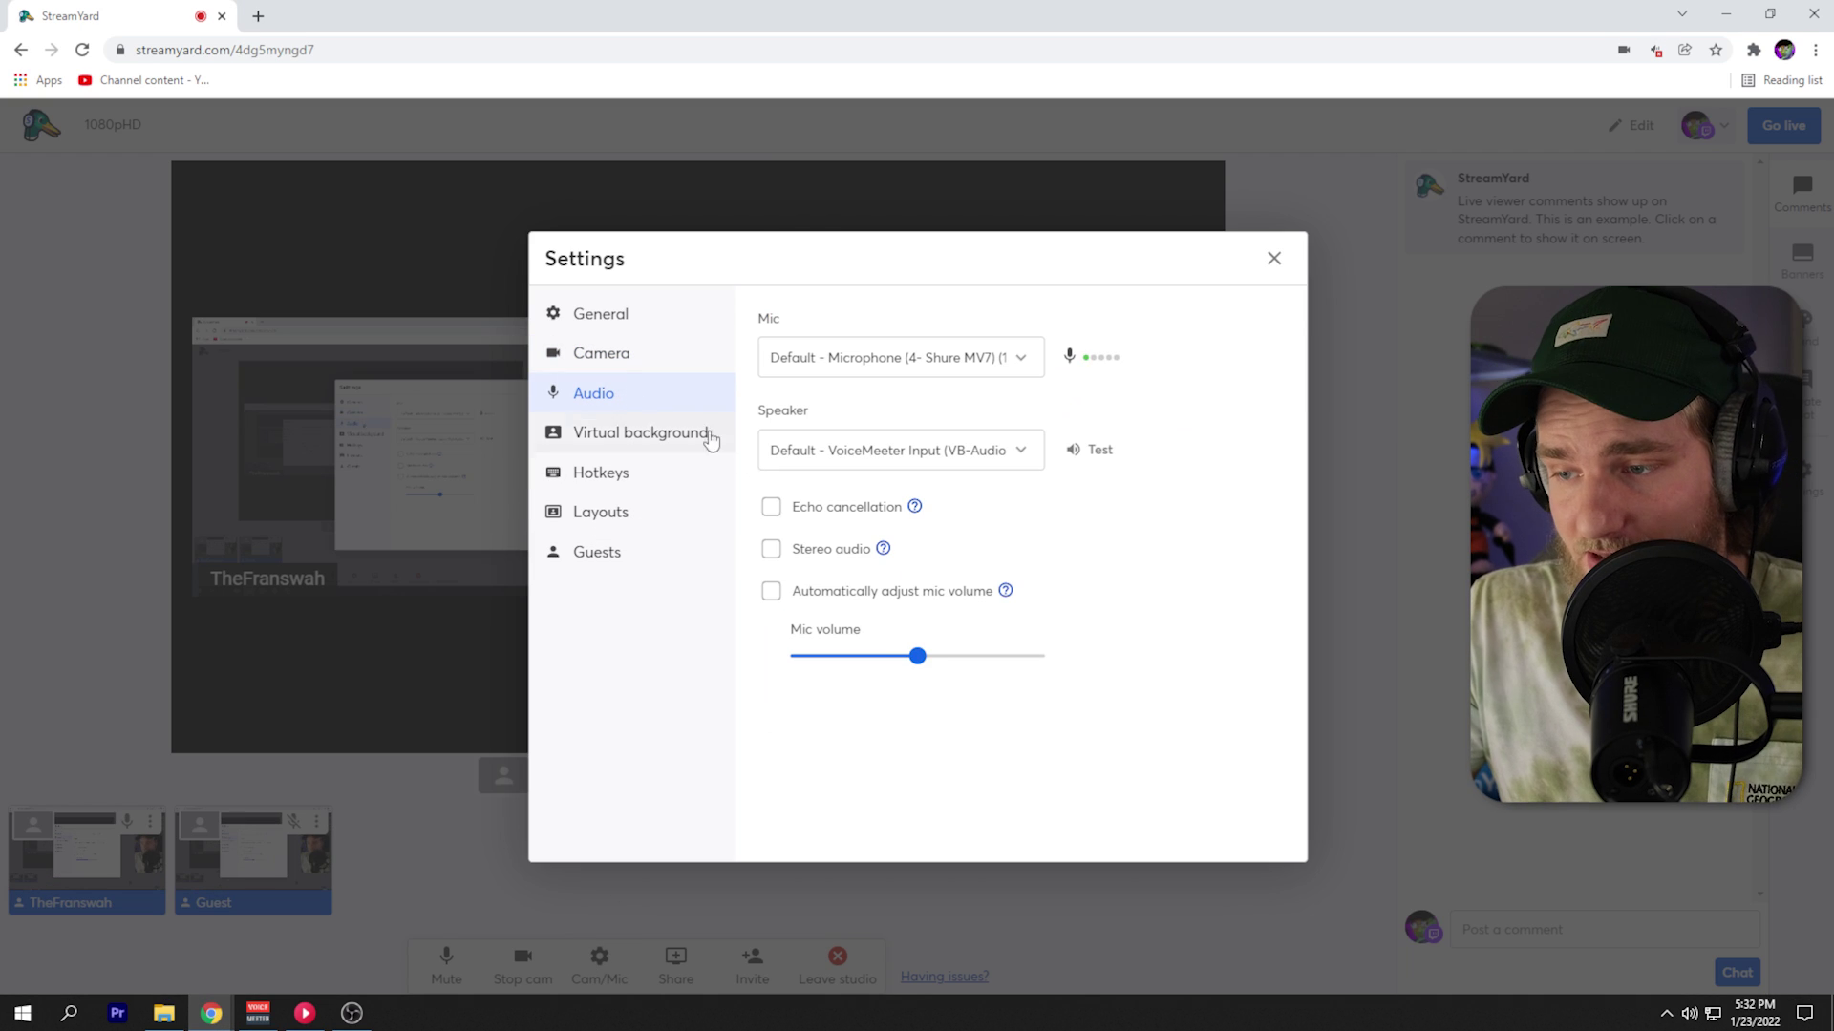
pyautogui.moveTo(915, 661); pyautogui.dragTo(868, 667)
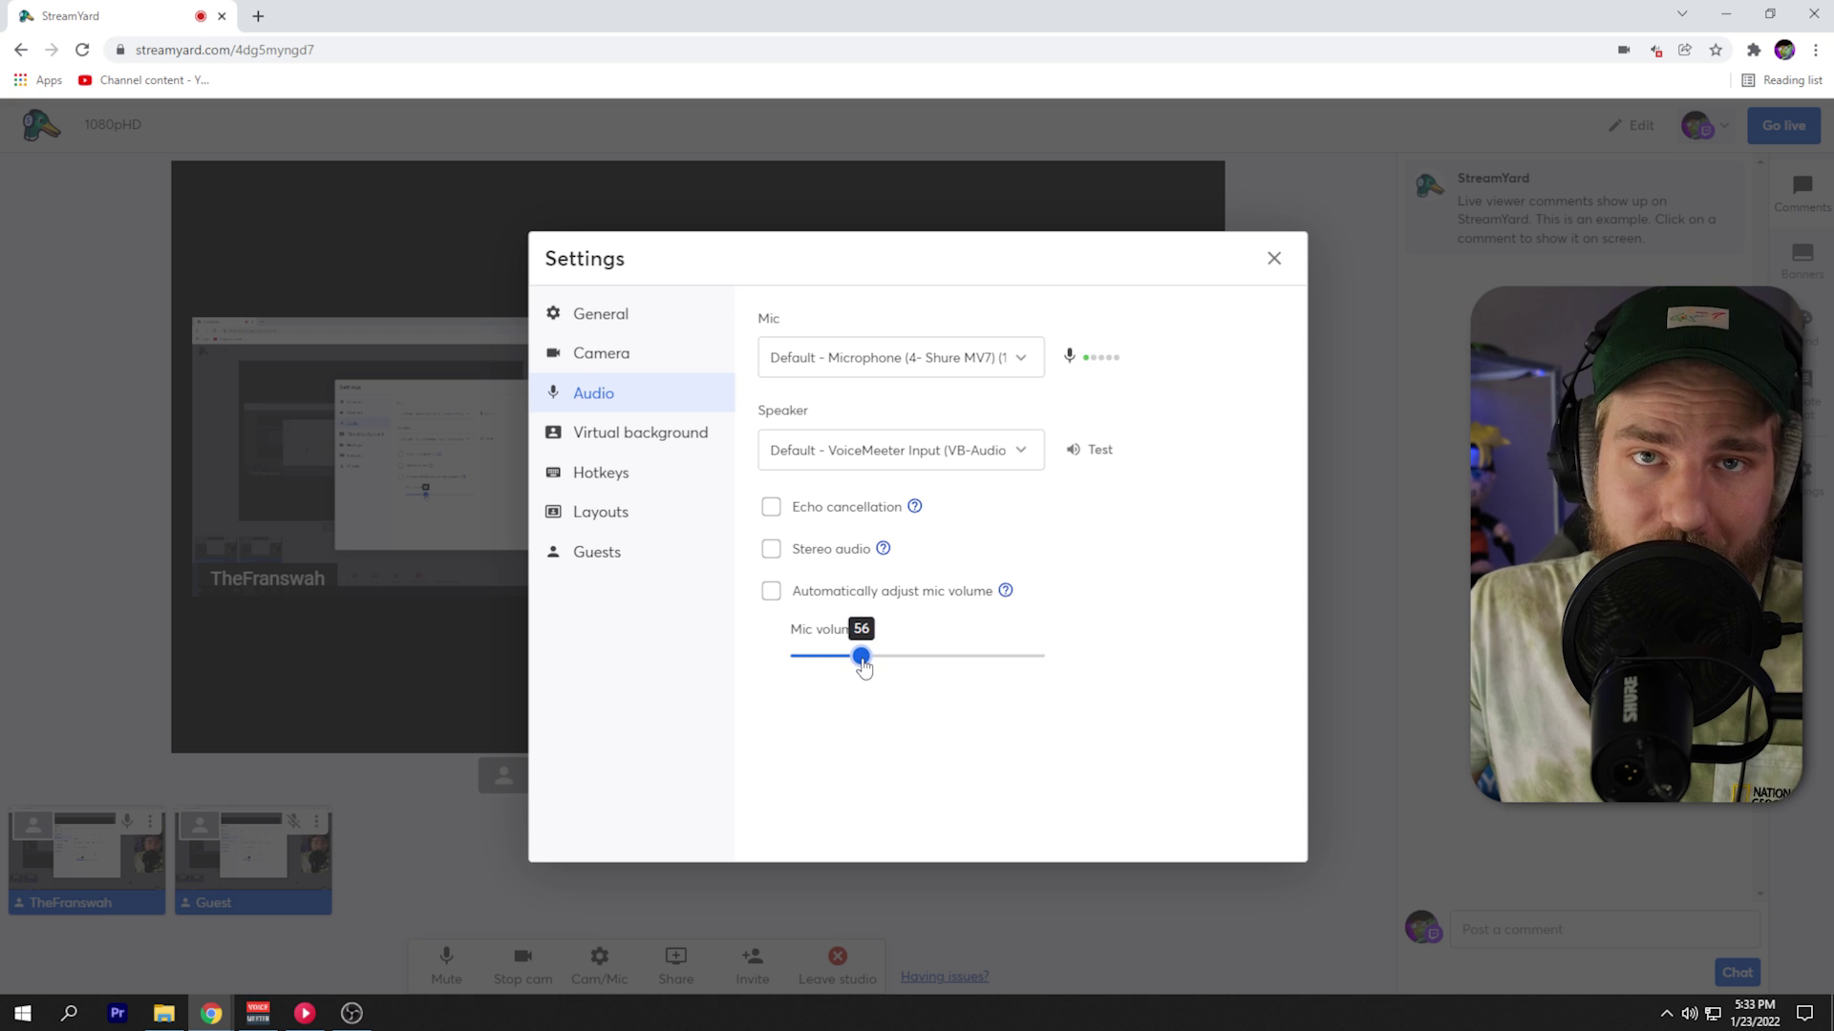
pyautogui.click(503, 853)
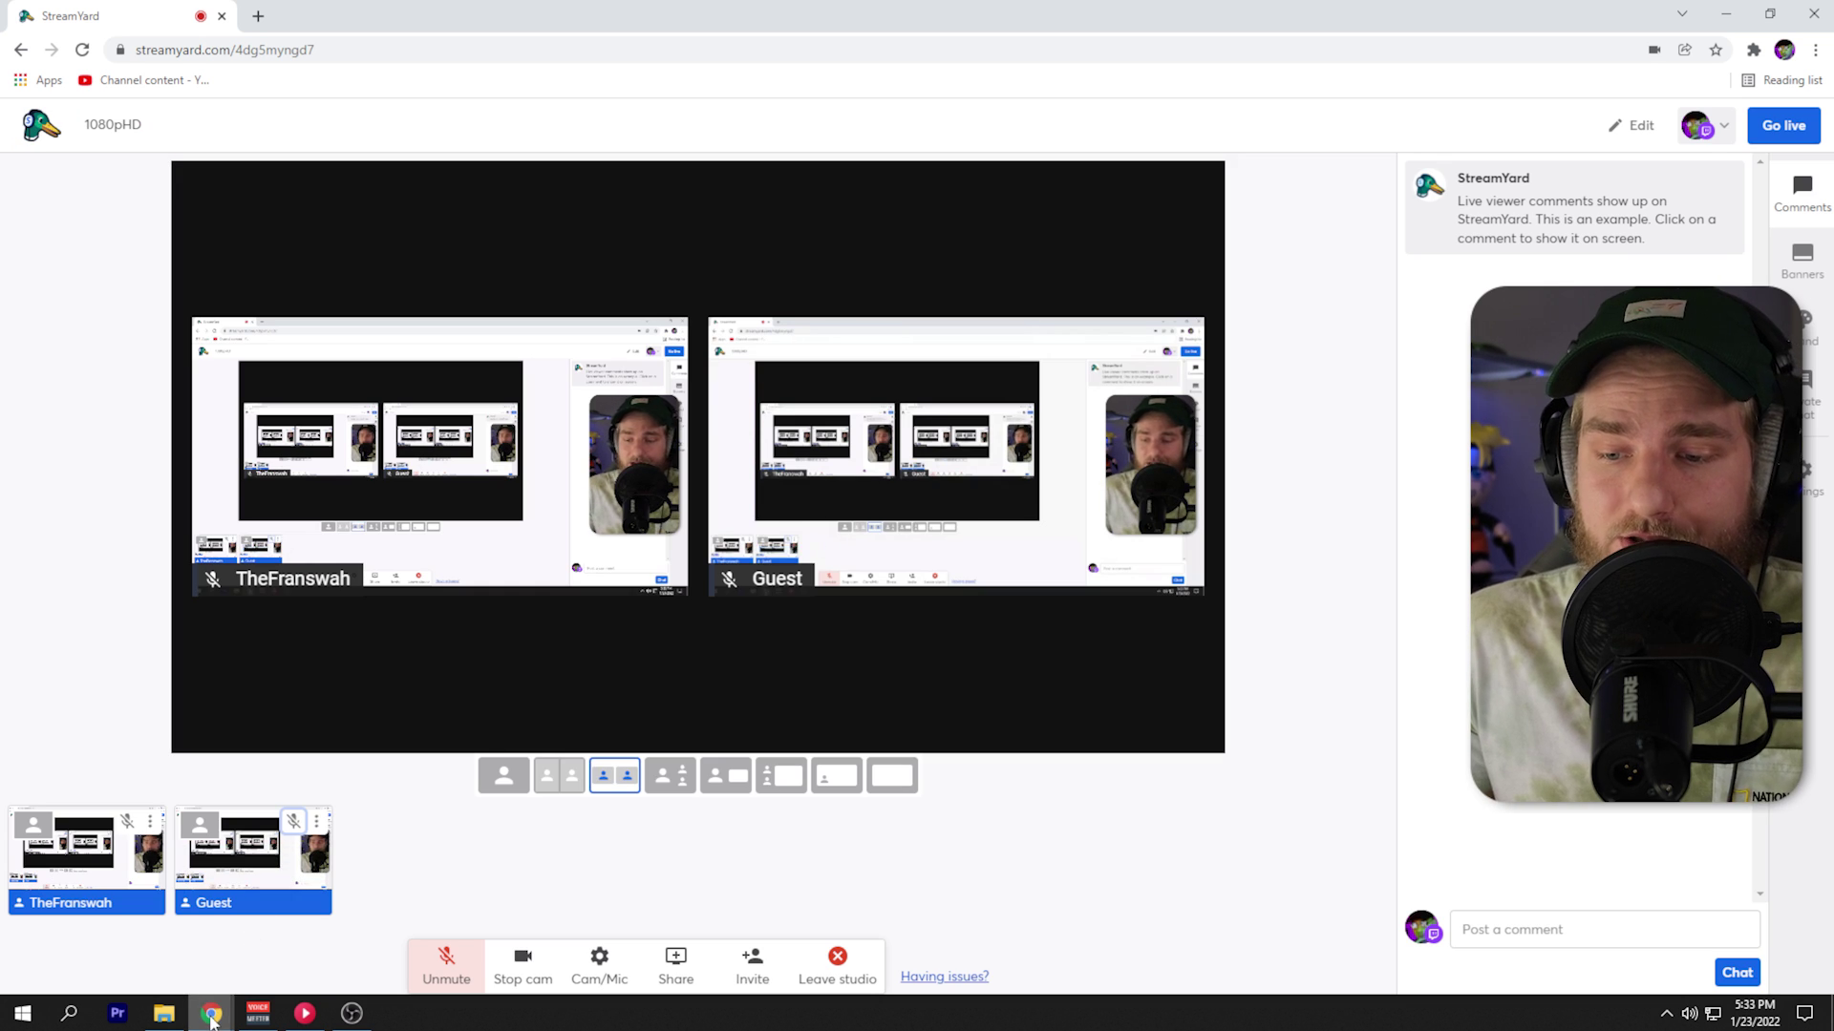
# Turn the Guest's mic volume down to about 27 and close the mic settings.
pyautogui.click(251, 946)
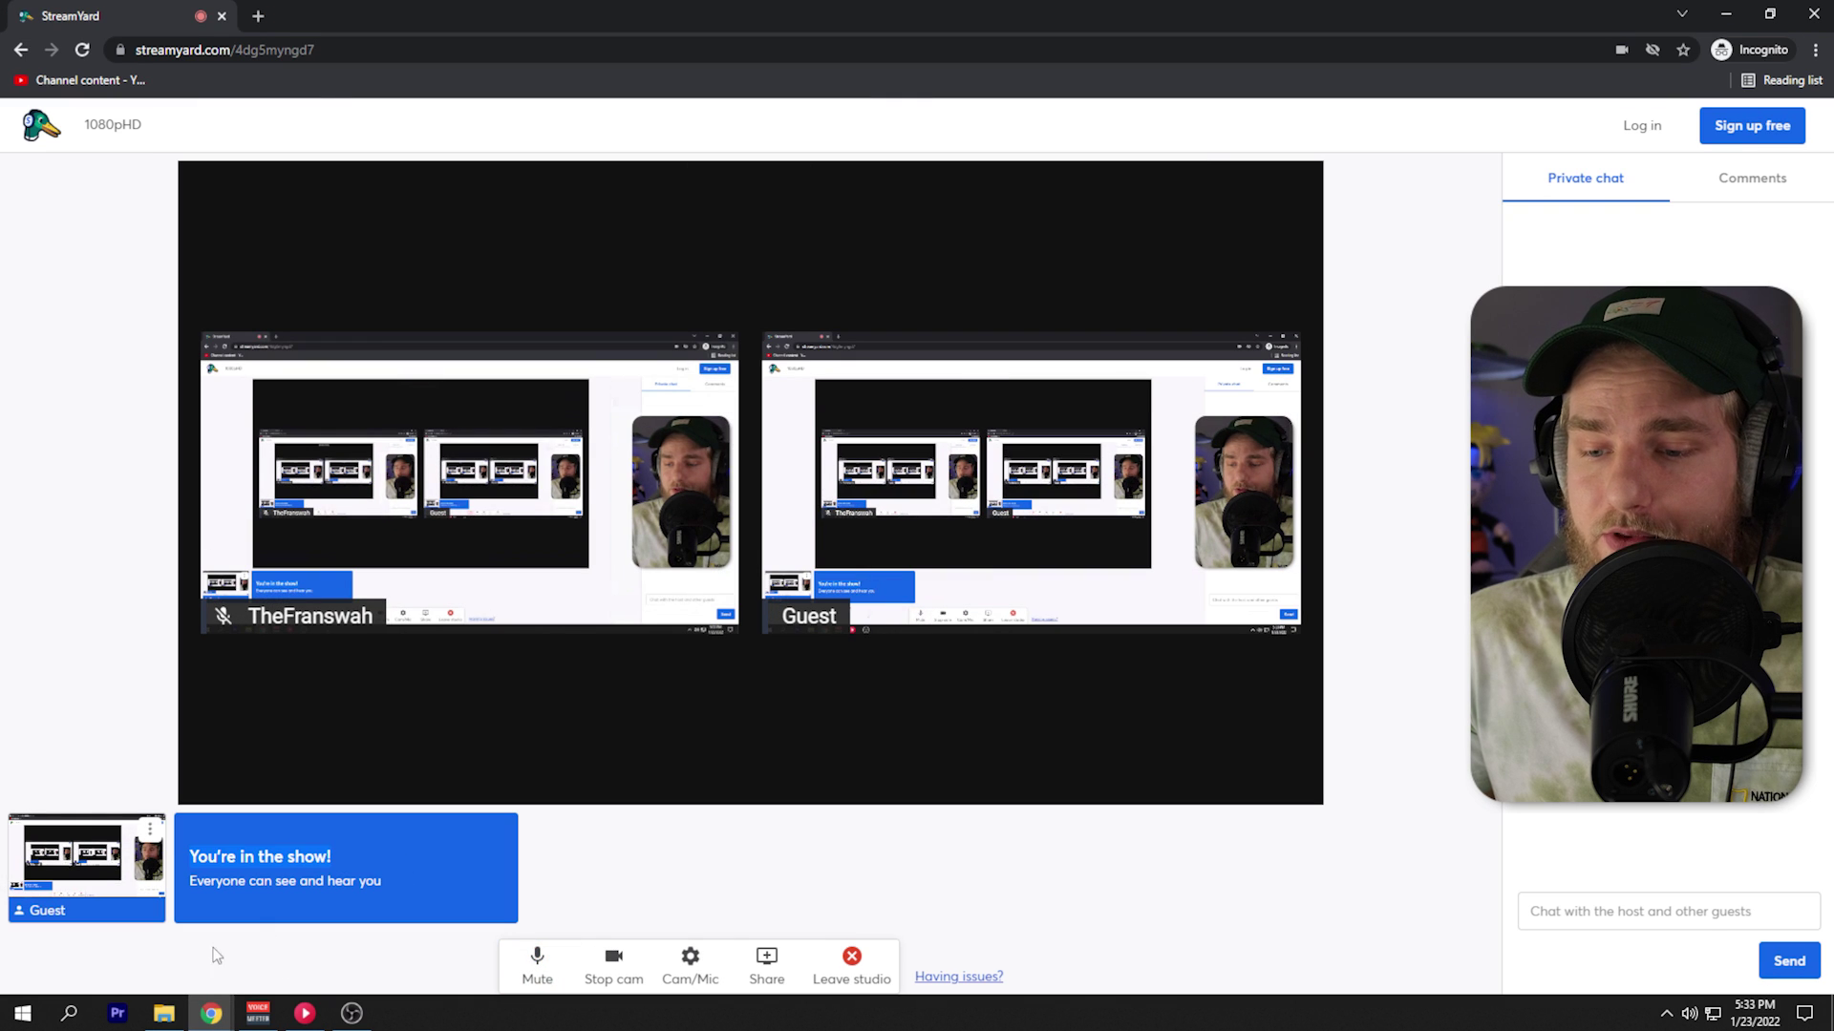
pyautogui.moveTo(210, 1014)
pyautogui.click(143, 931)
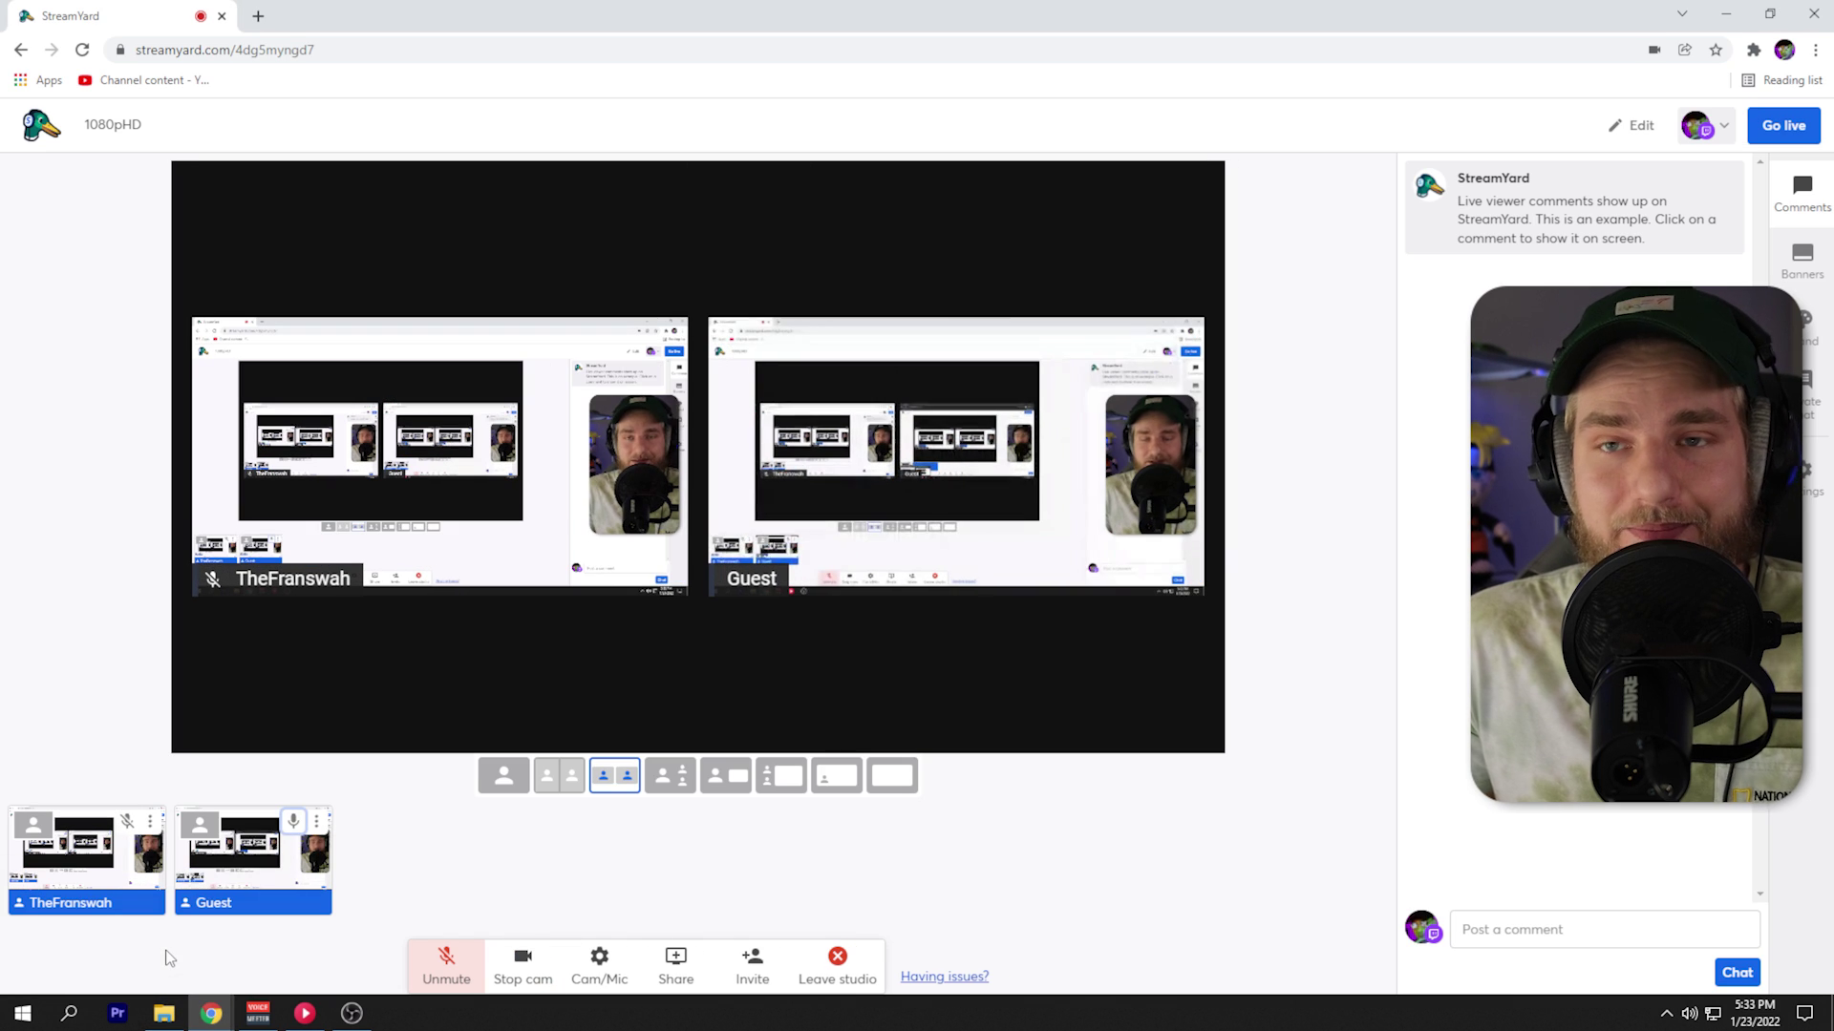
pyautogui.click(318, 822)
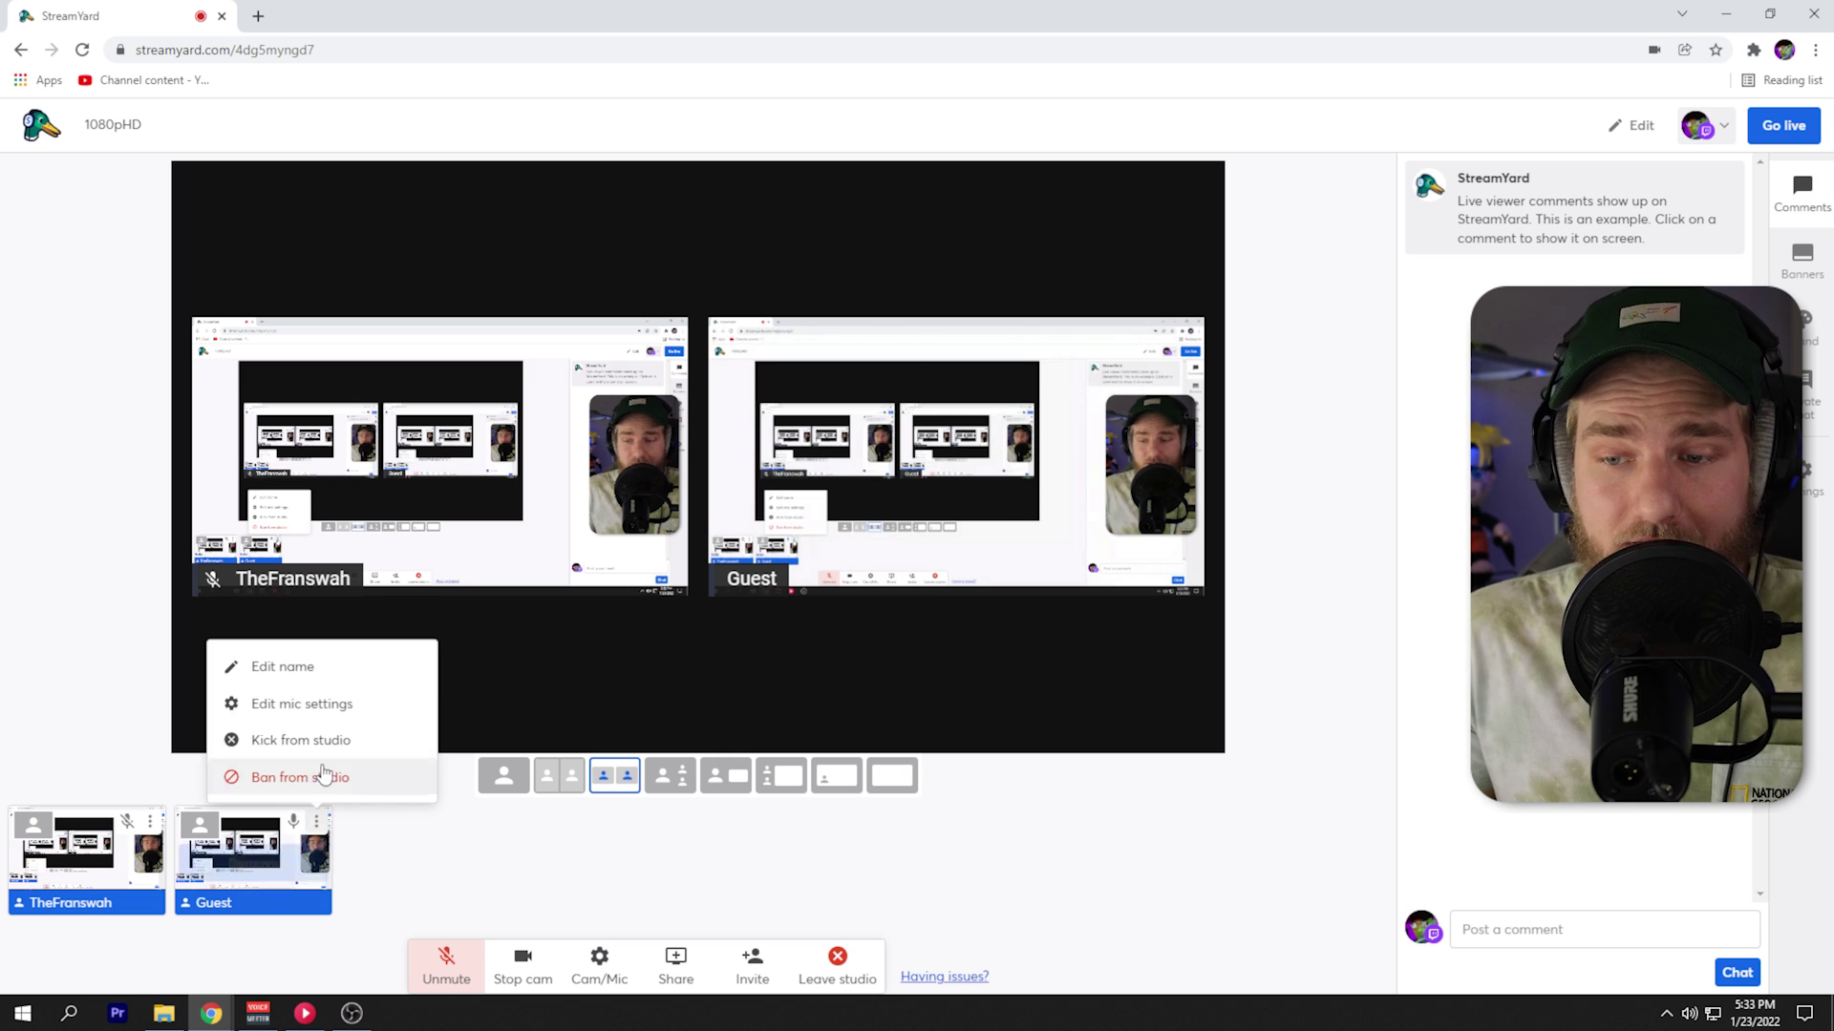
pyautogui.click(321, 709)
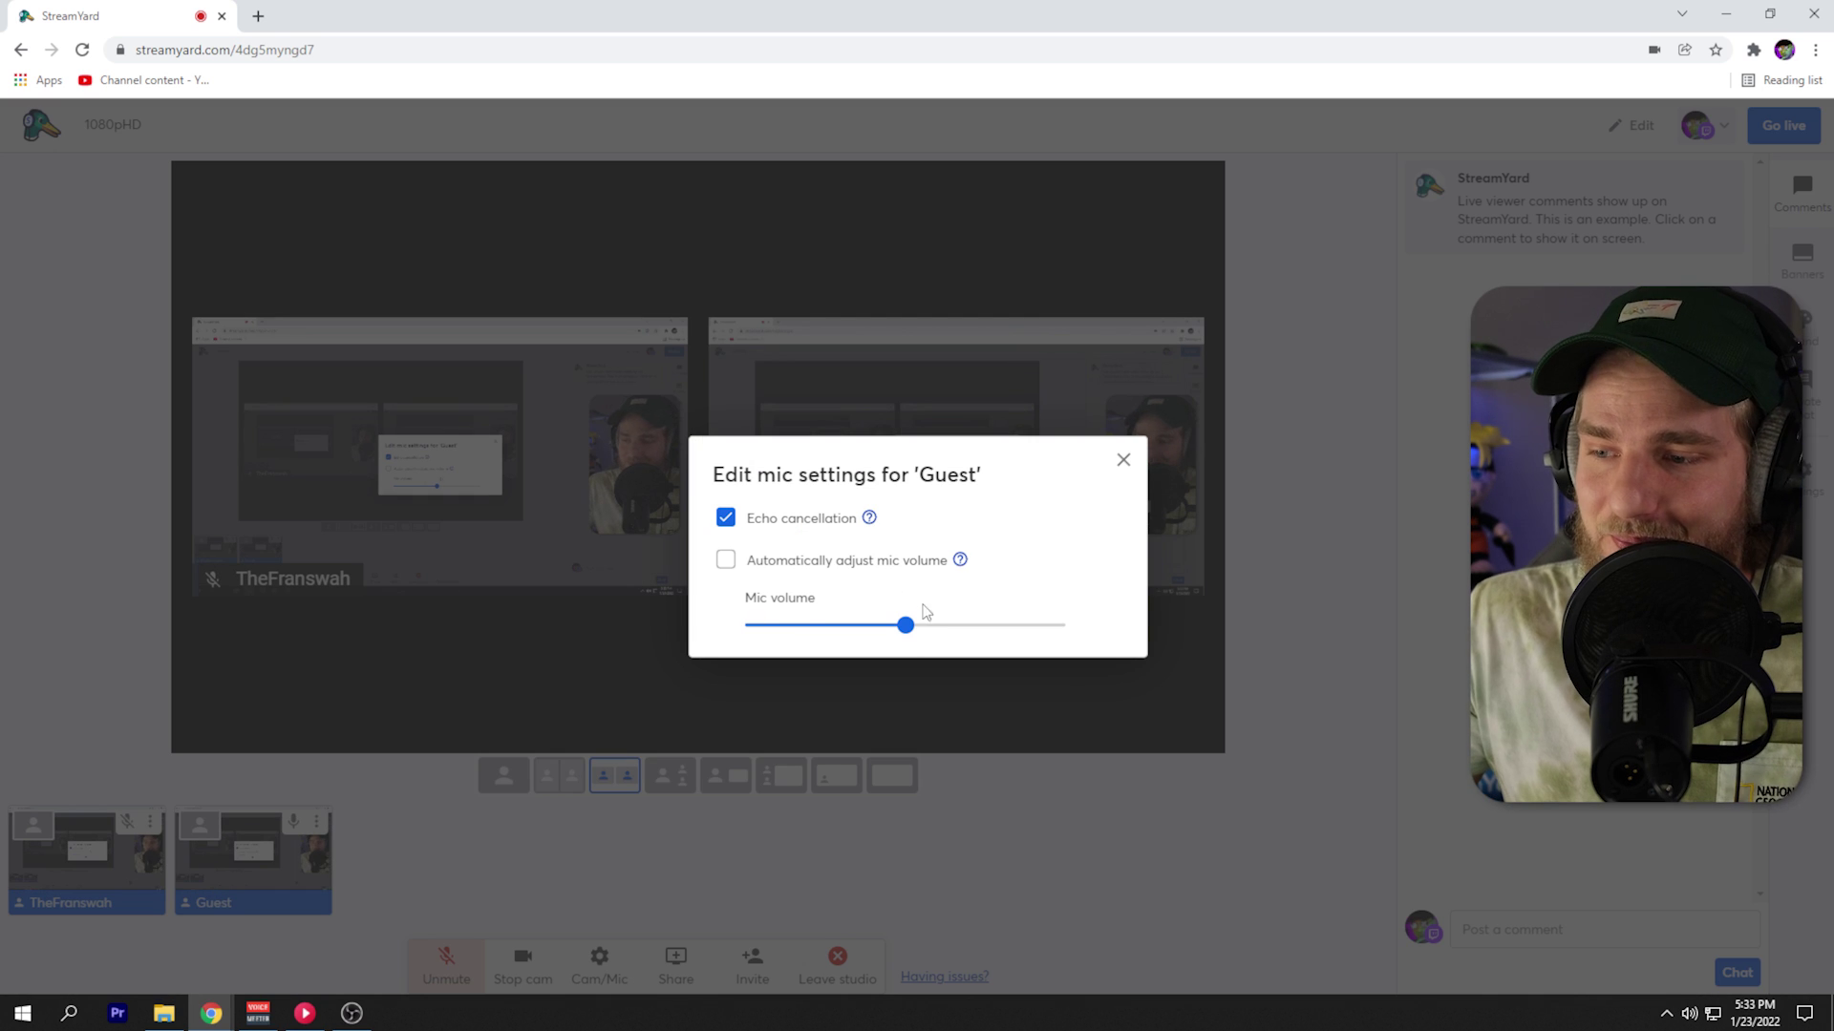
pyautogui.moveTo(827, 628)
pyautogui.mouseDown()
pyautogui.moveTo(777, 628)
pyautogui.moveTo(870, 638)
pyautogui.mouseUp()
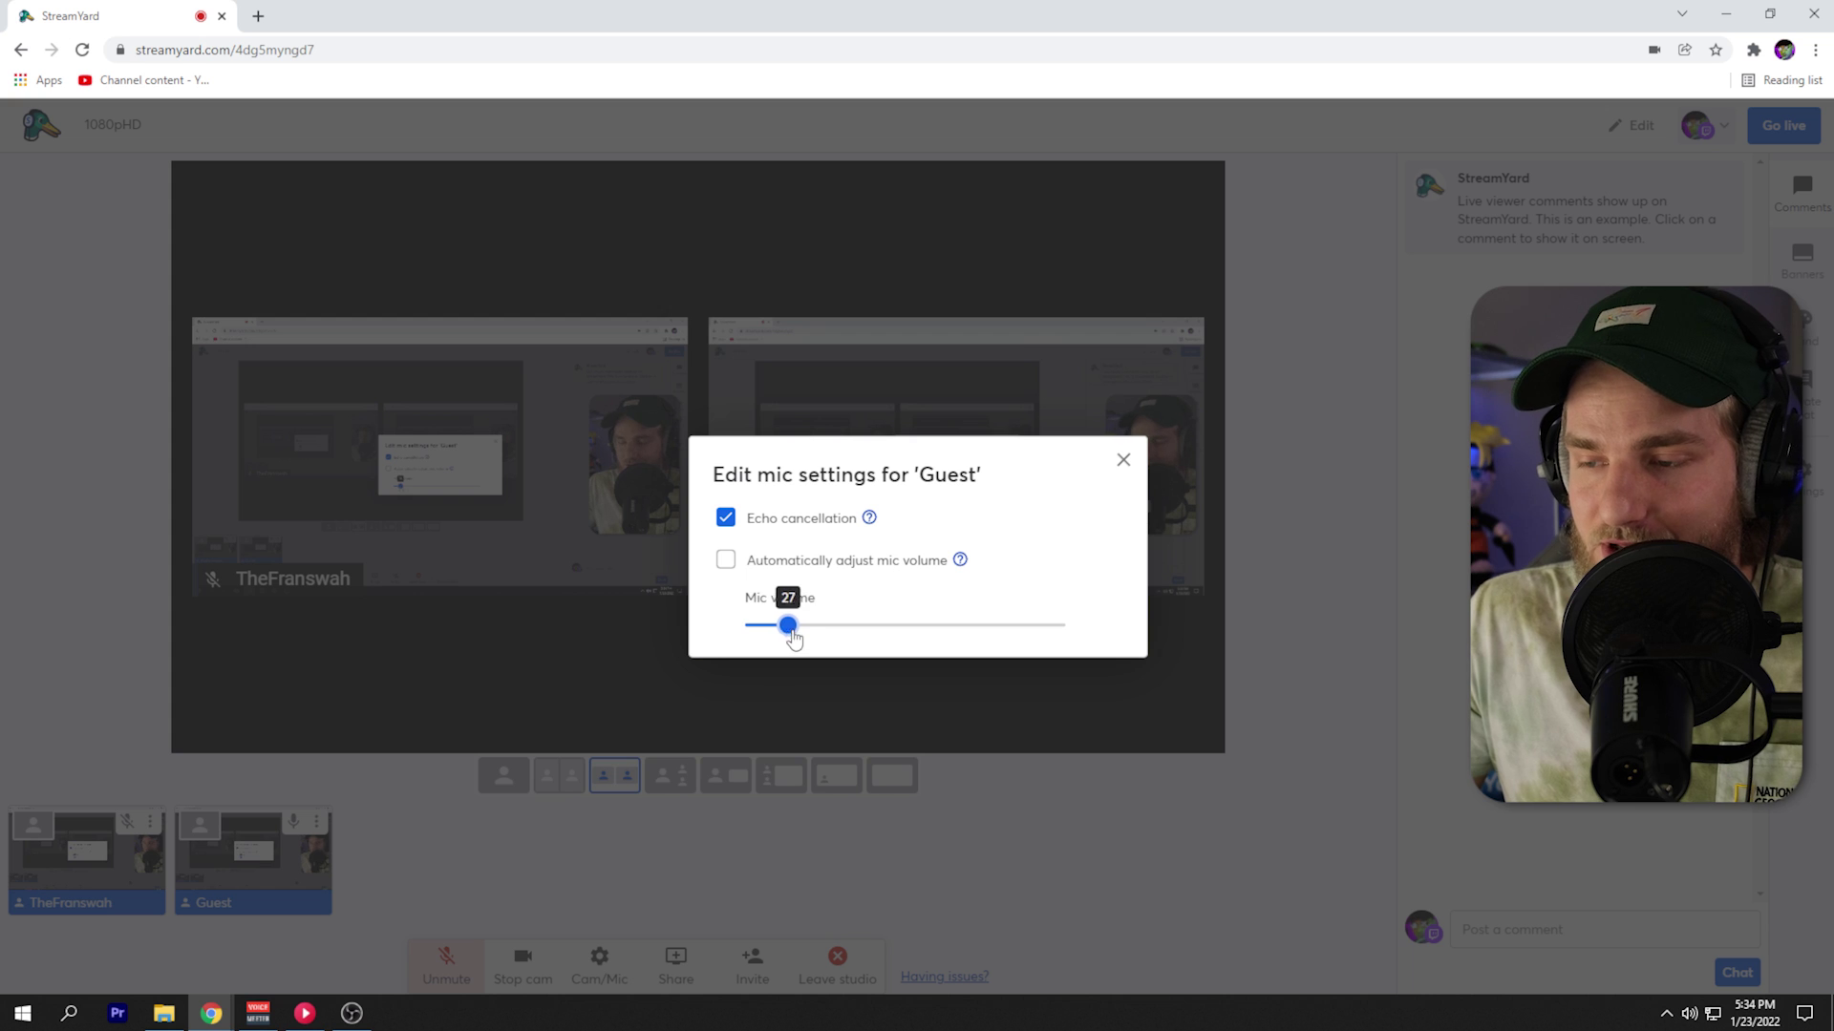
pyautogui.click(139, 672)
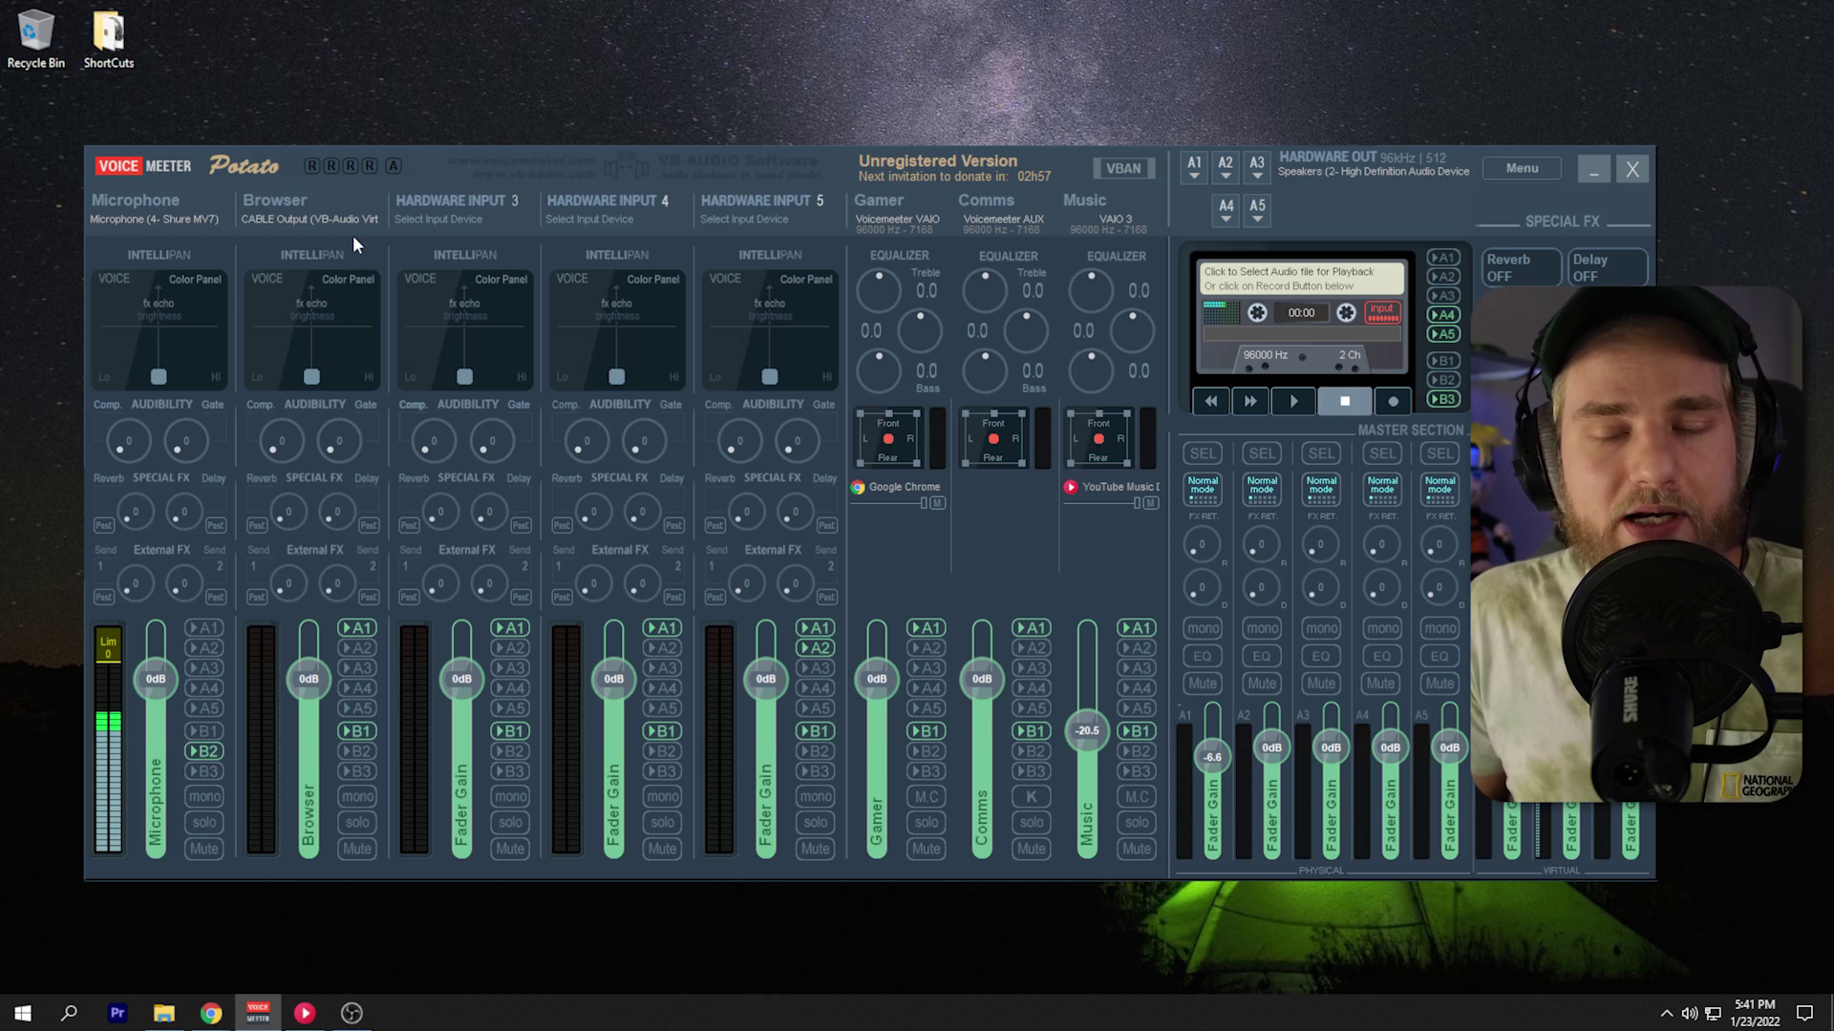
pyautogui.click(321, 223)
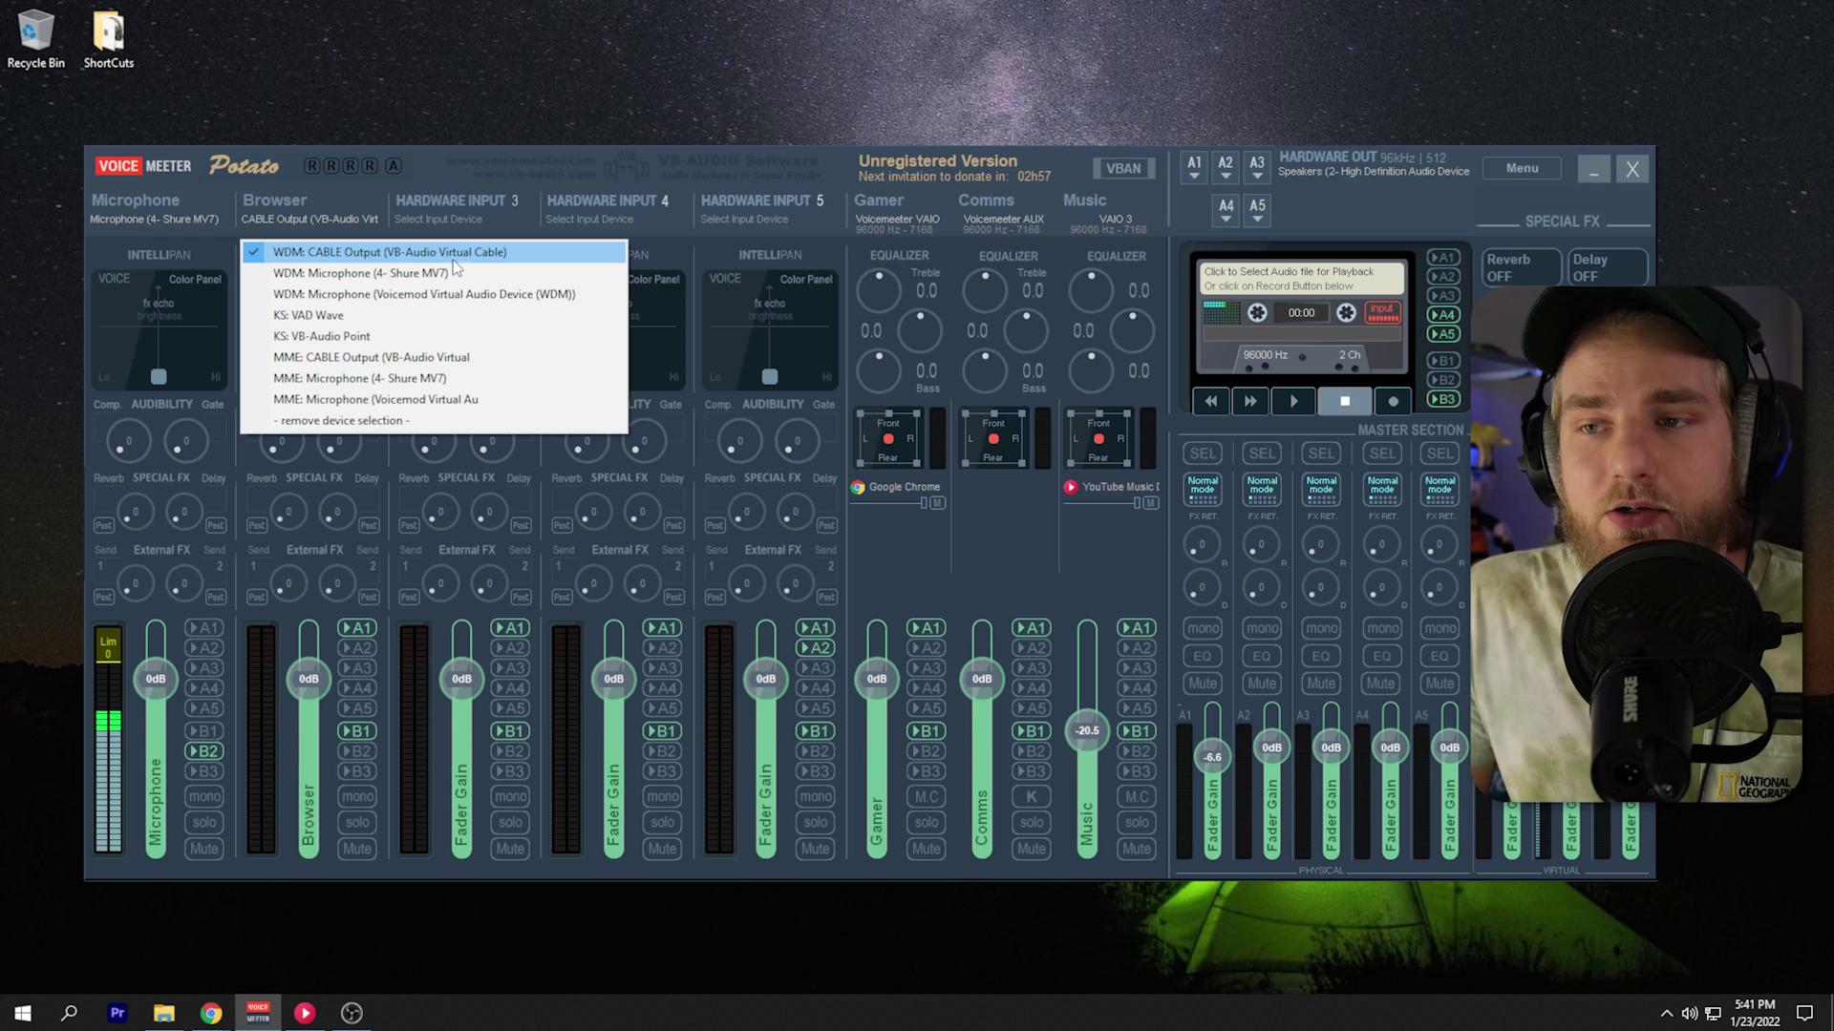
pyautogui.click(422, 166)
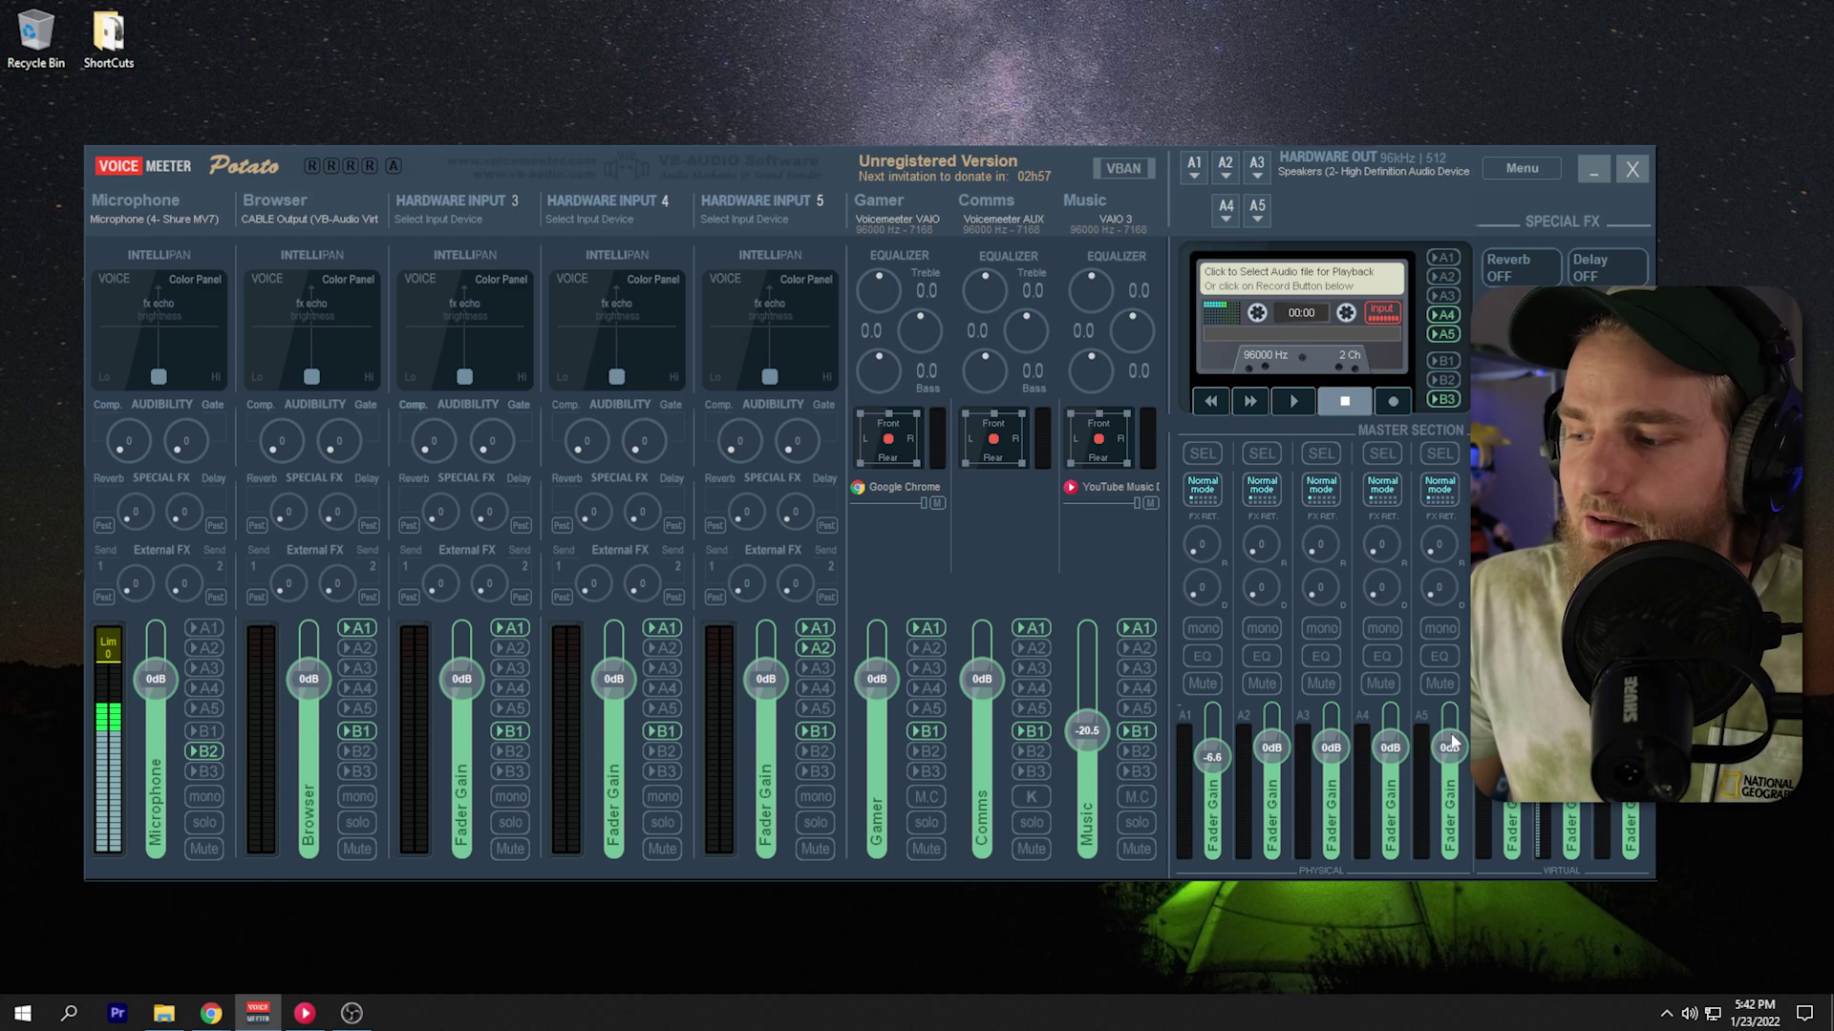
# Route Google Chrome's playback to CABLE Input (VB-Audio Virtual Cable) in EarTrumpet.
pyautogui.click(1667, 1012)
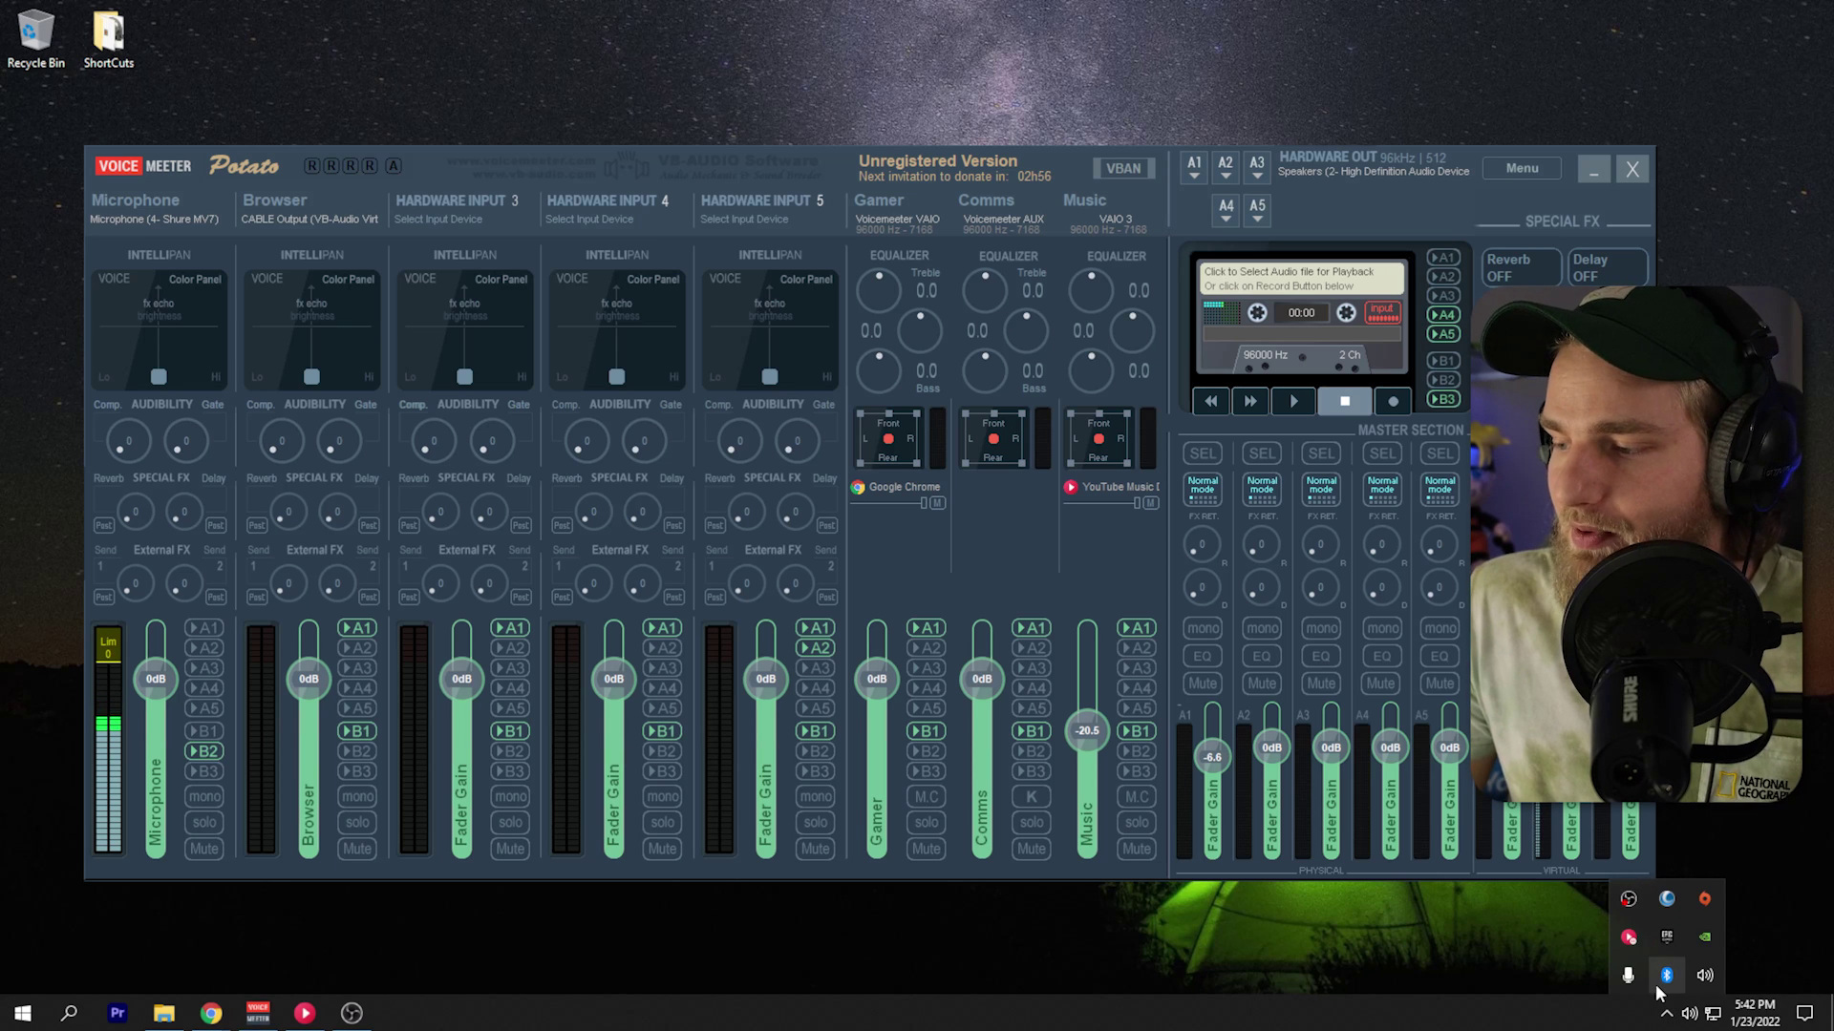
pyautogui.click(1707, 978)
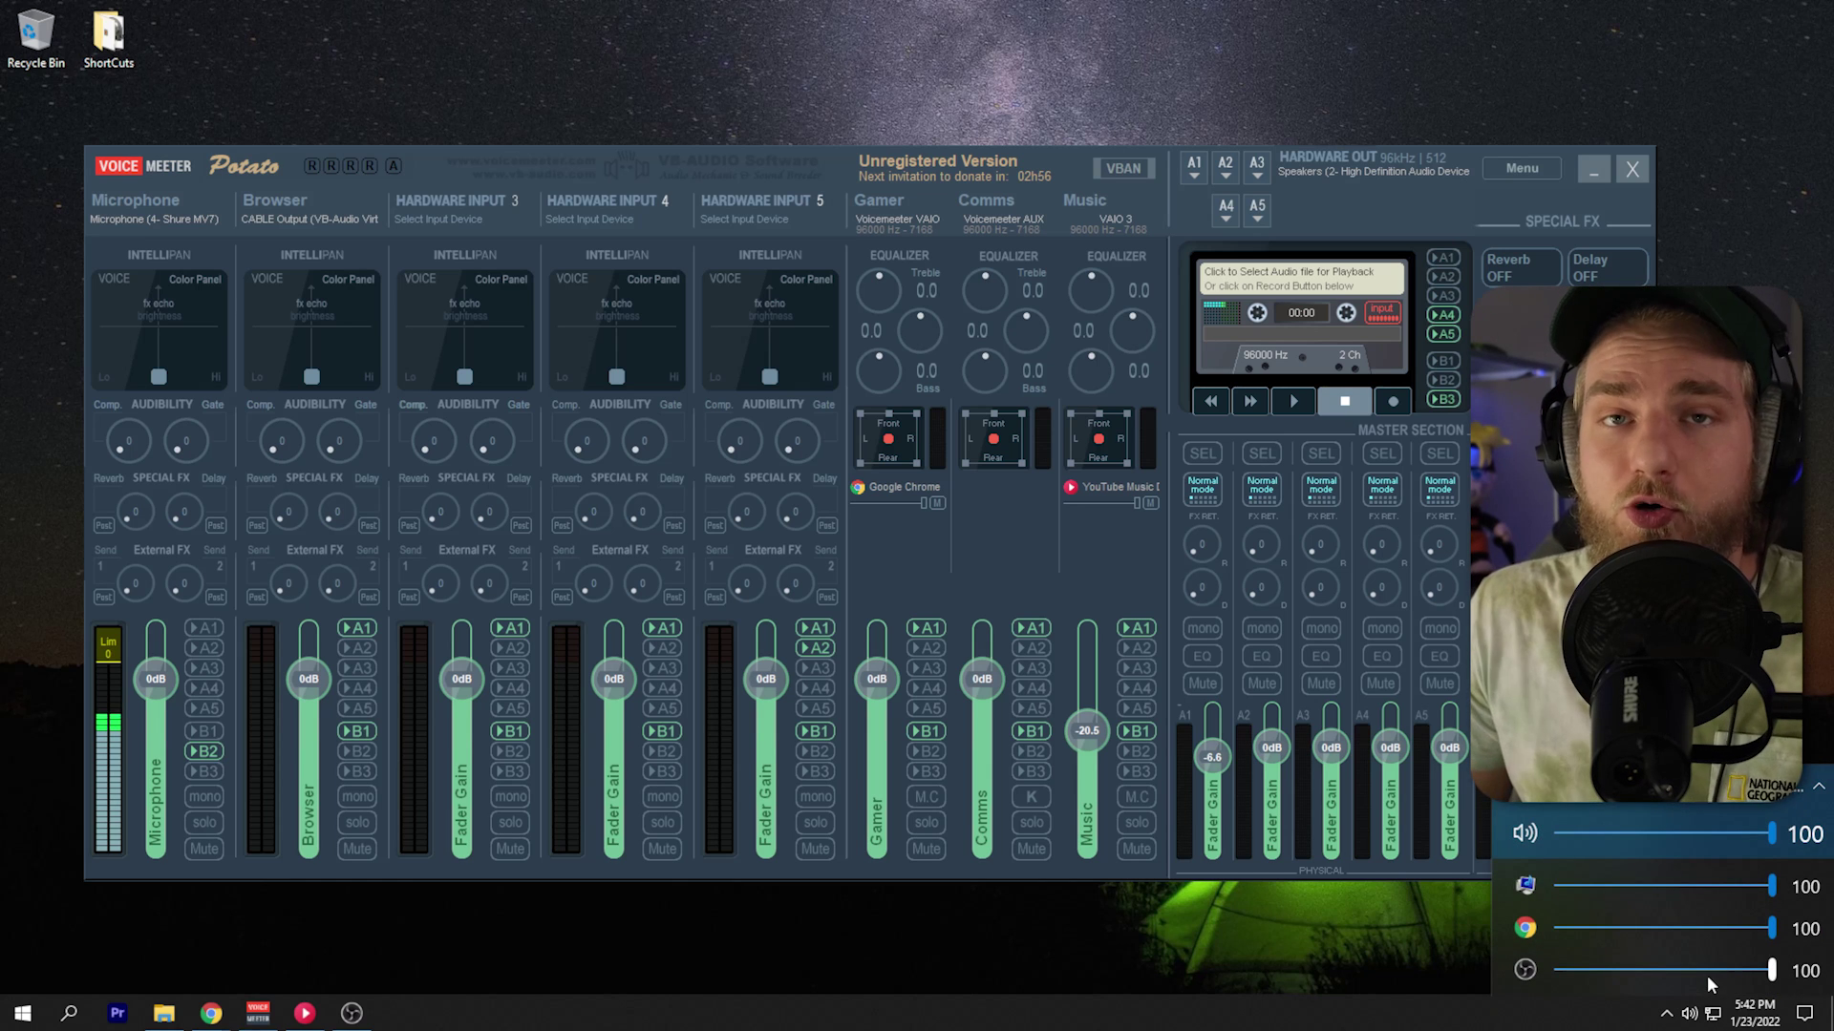
pyautogui.click(1822, 795)
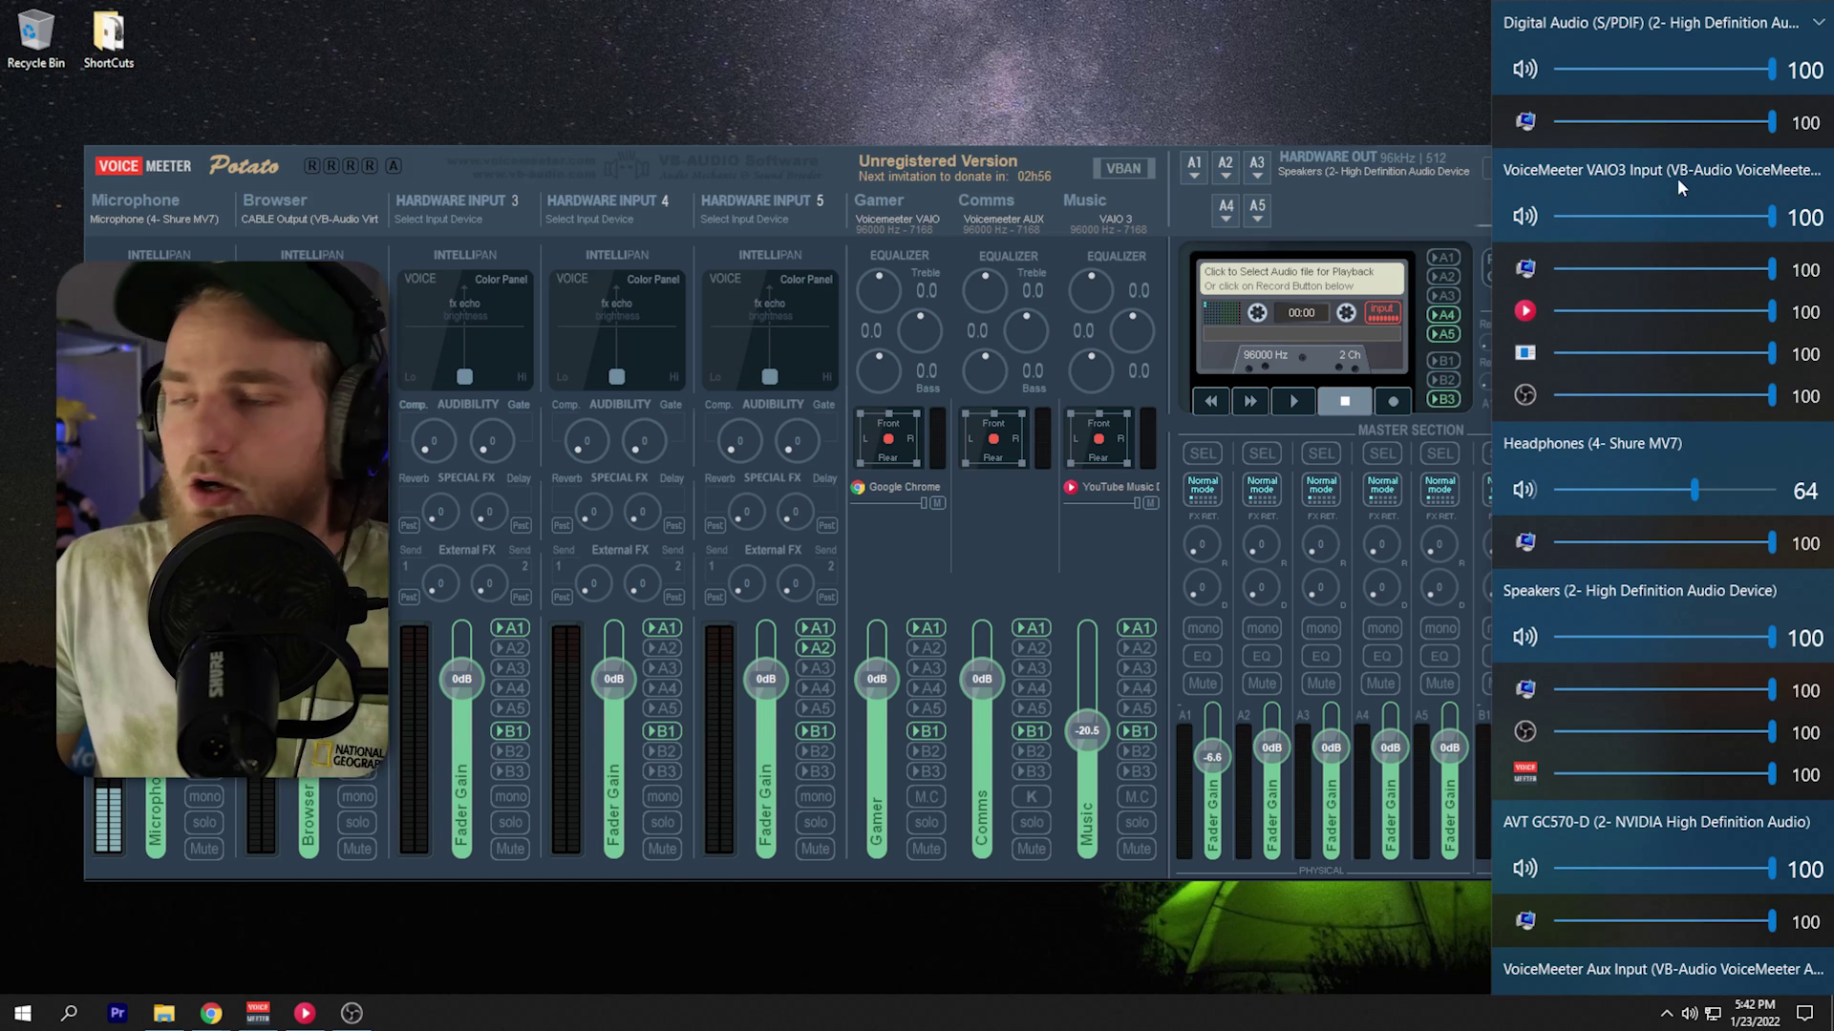
pyautogui.scroll(-1, 1827, 129)
pyautogui.scroll(-3, 1826, 215)
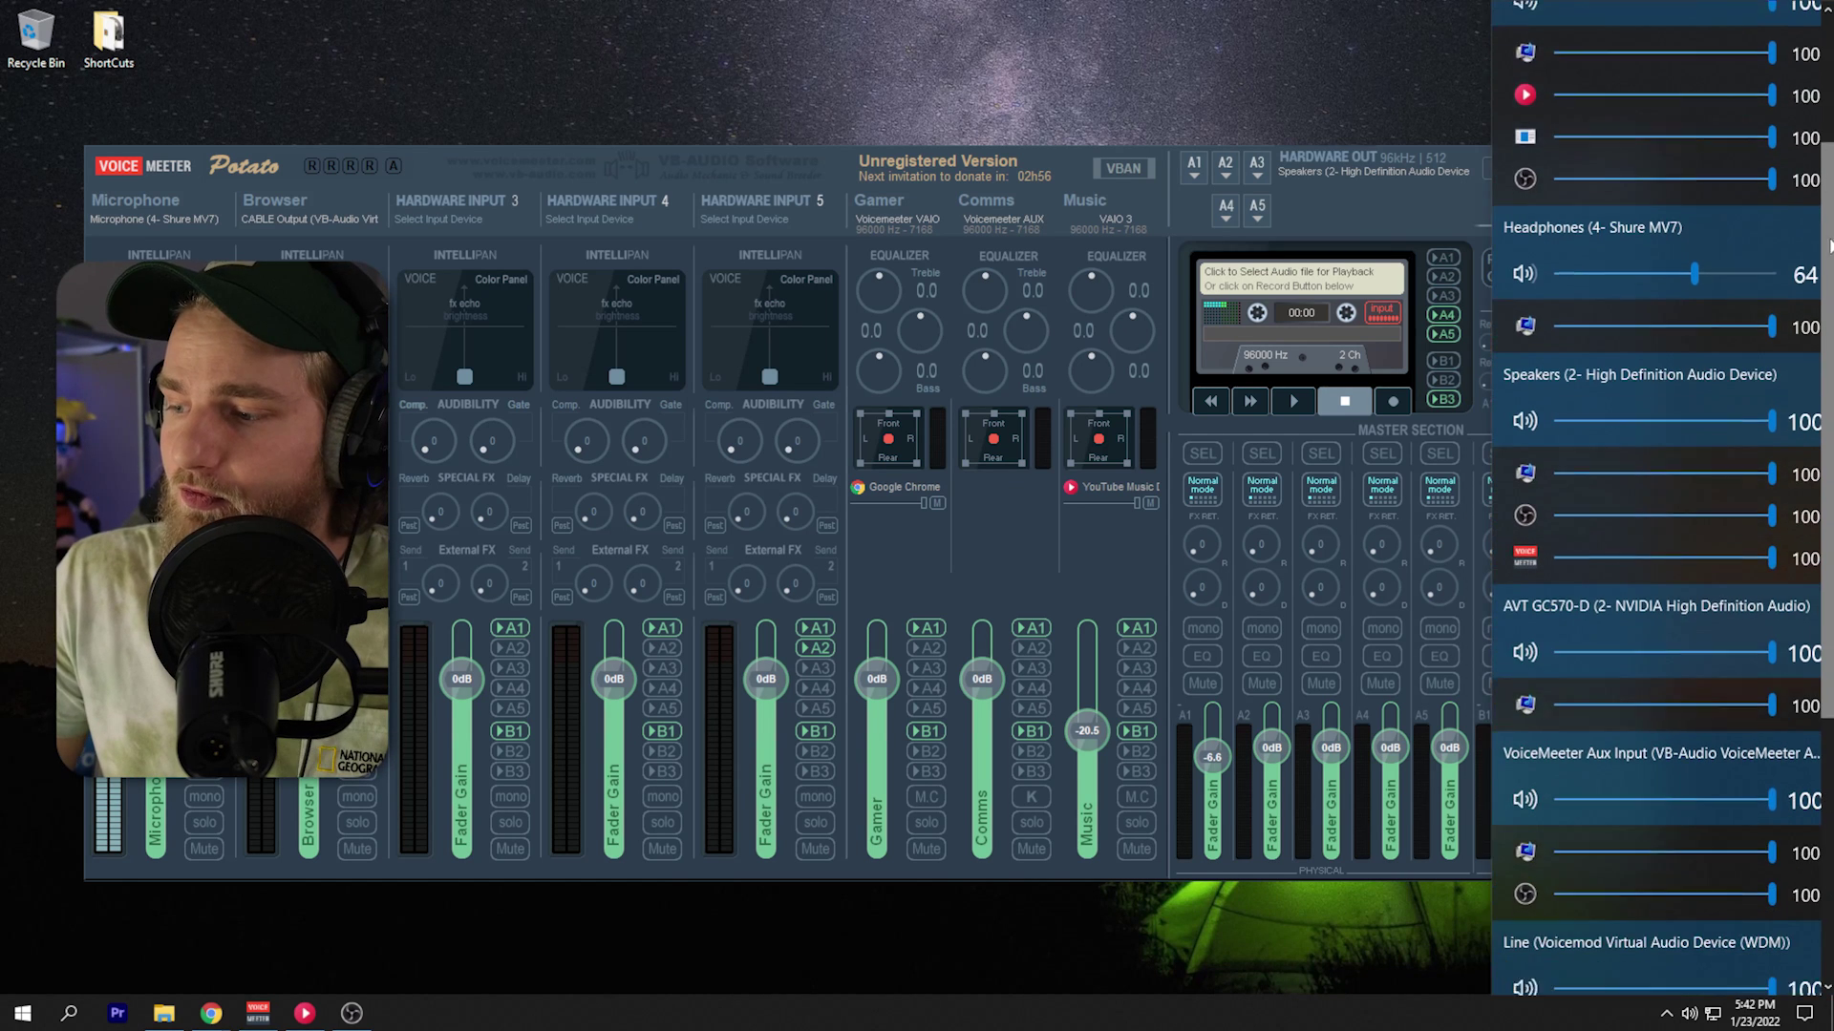
pyautogui.scroll(-4, 1817, 502)
pyautogui.scroll(-3, 1809, 716)
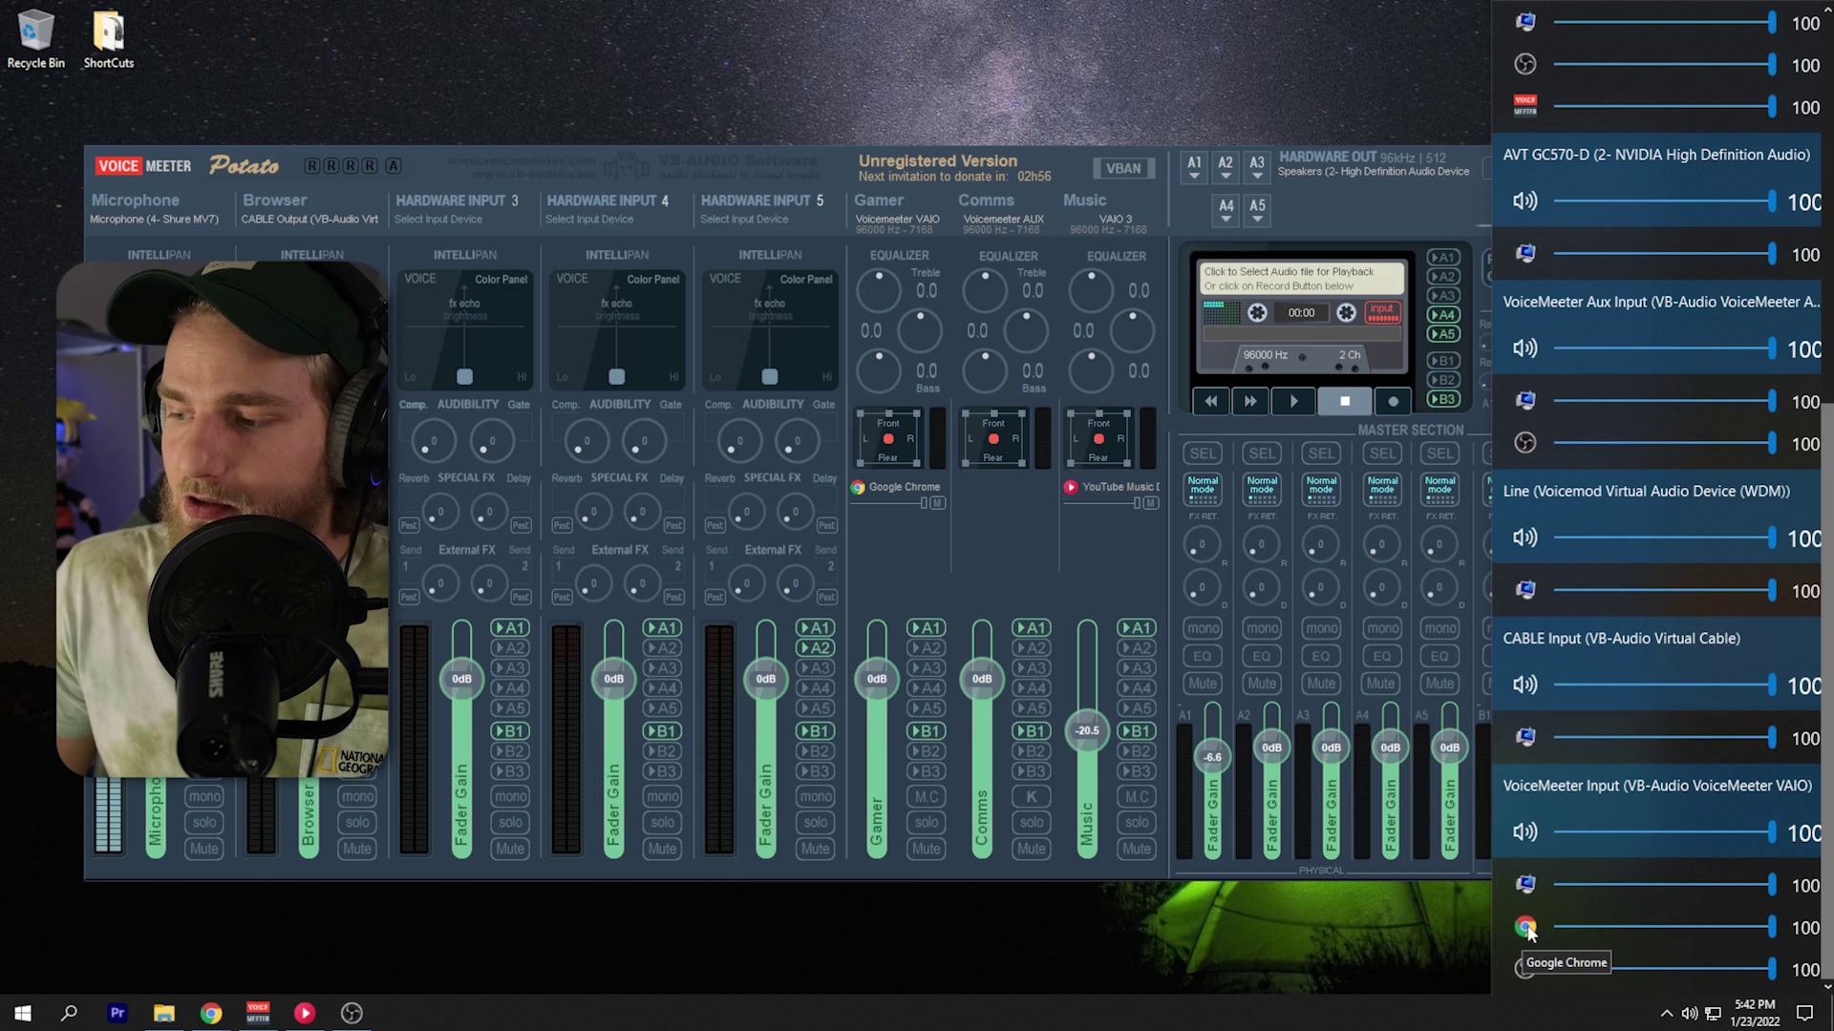
pyautogui.click(1527, 931)
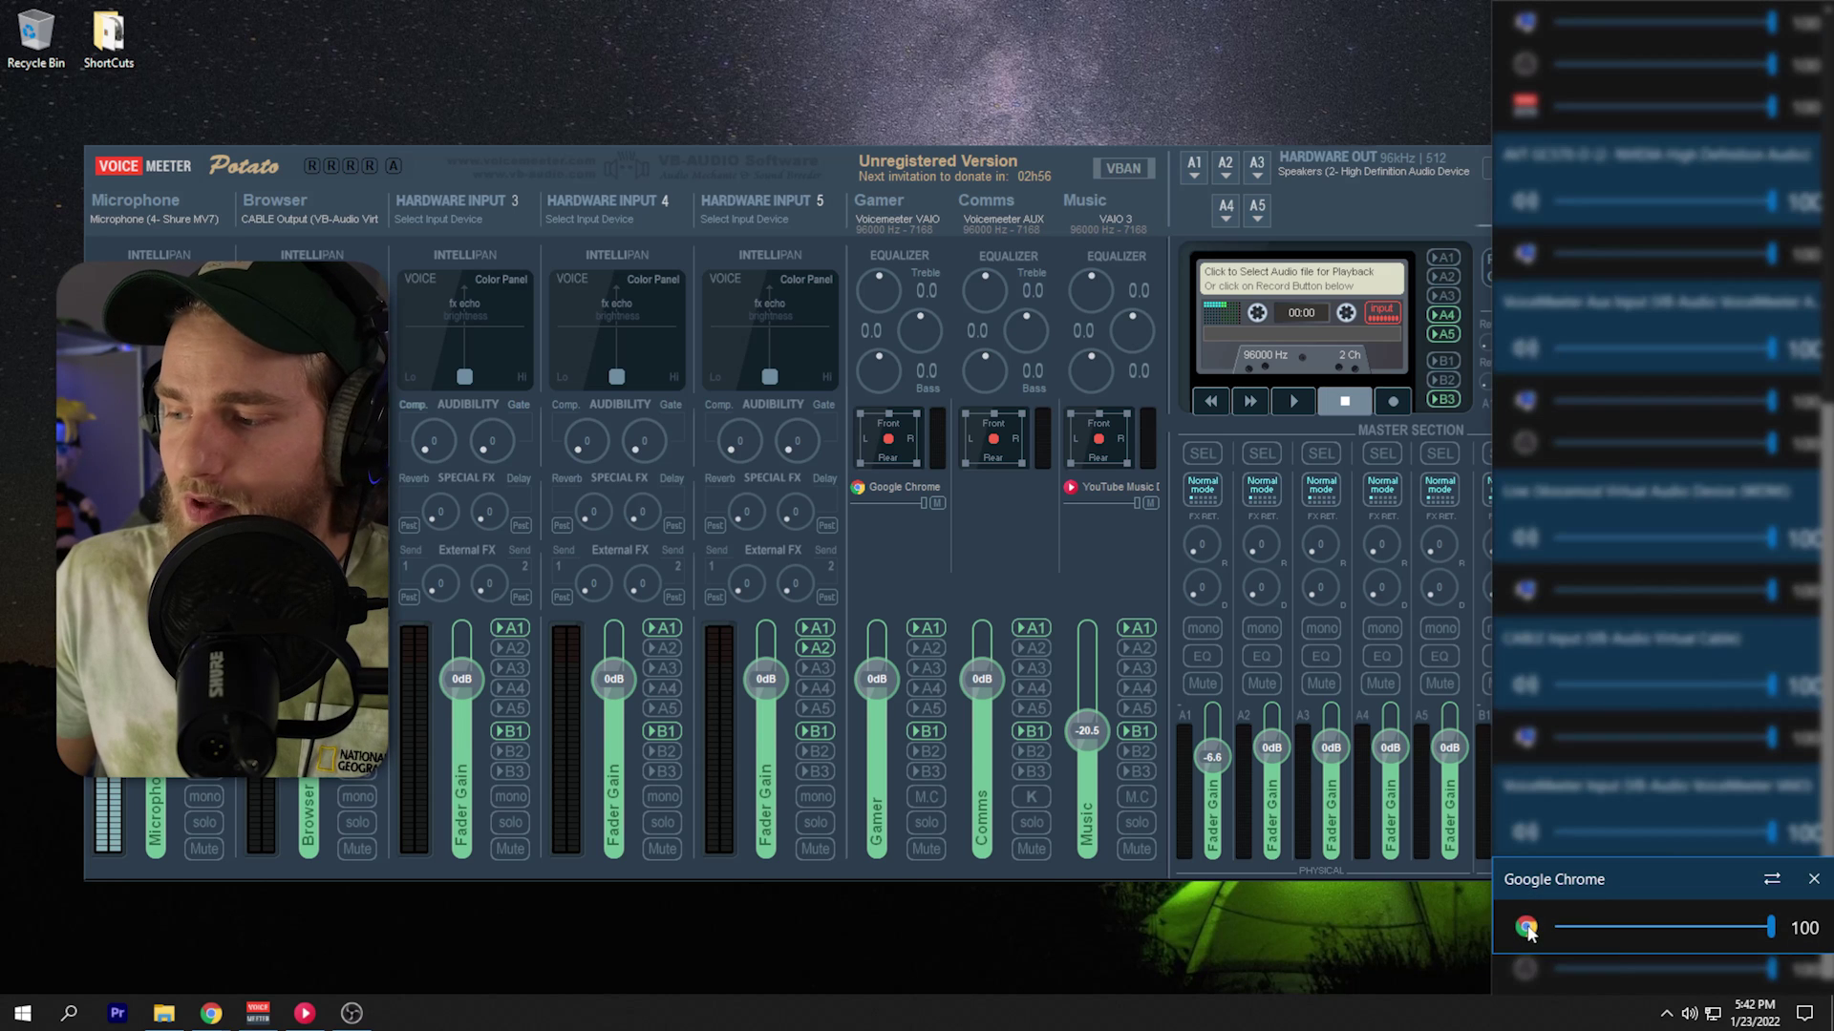
pyautogui.click(1772, 883)
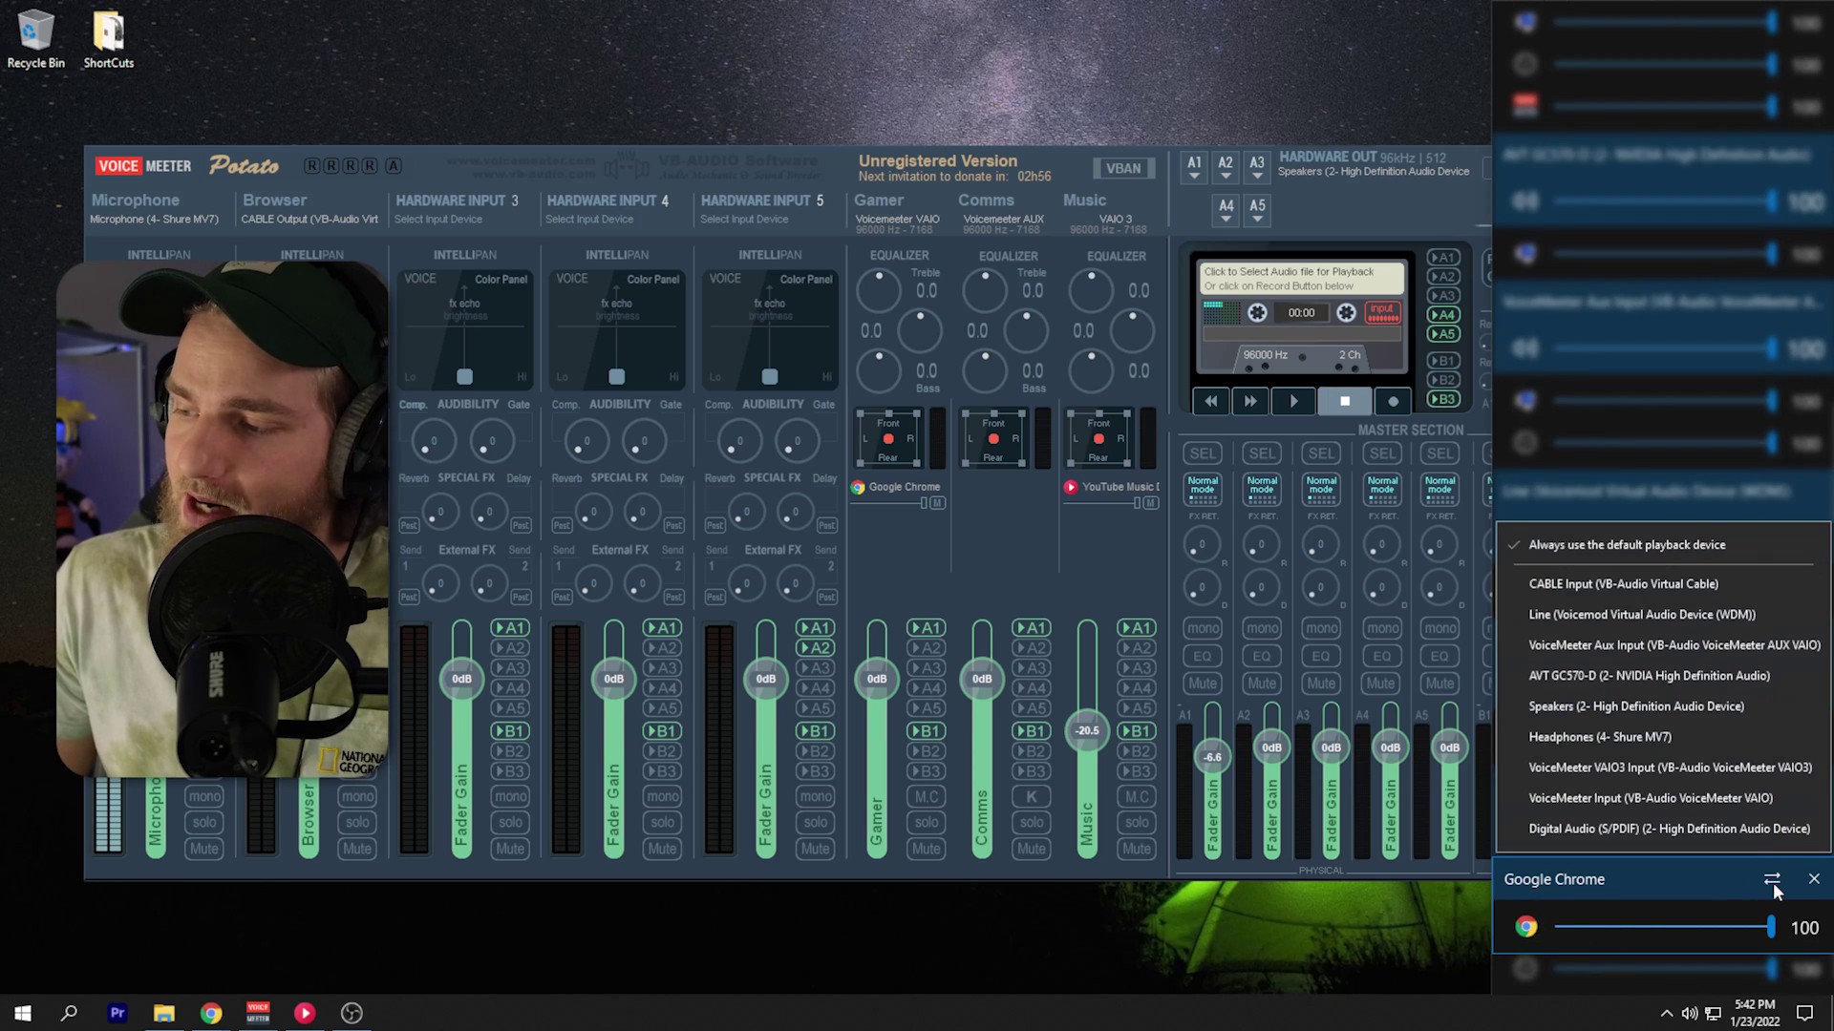
pyautogui.click(1598, 590)
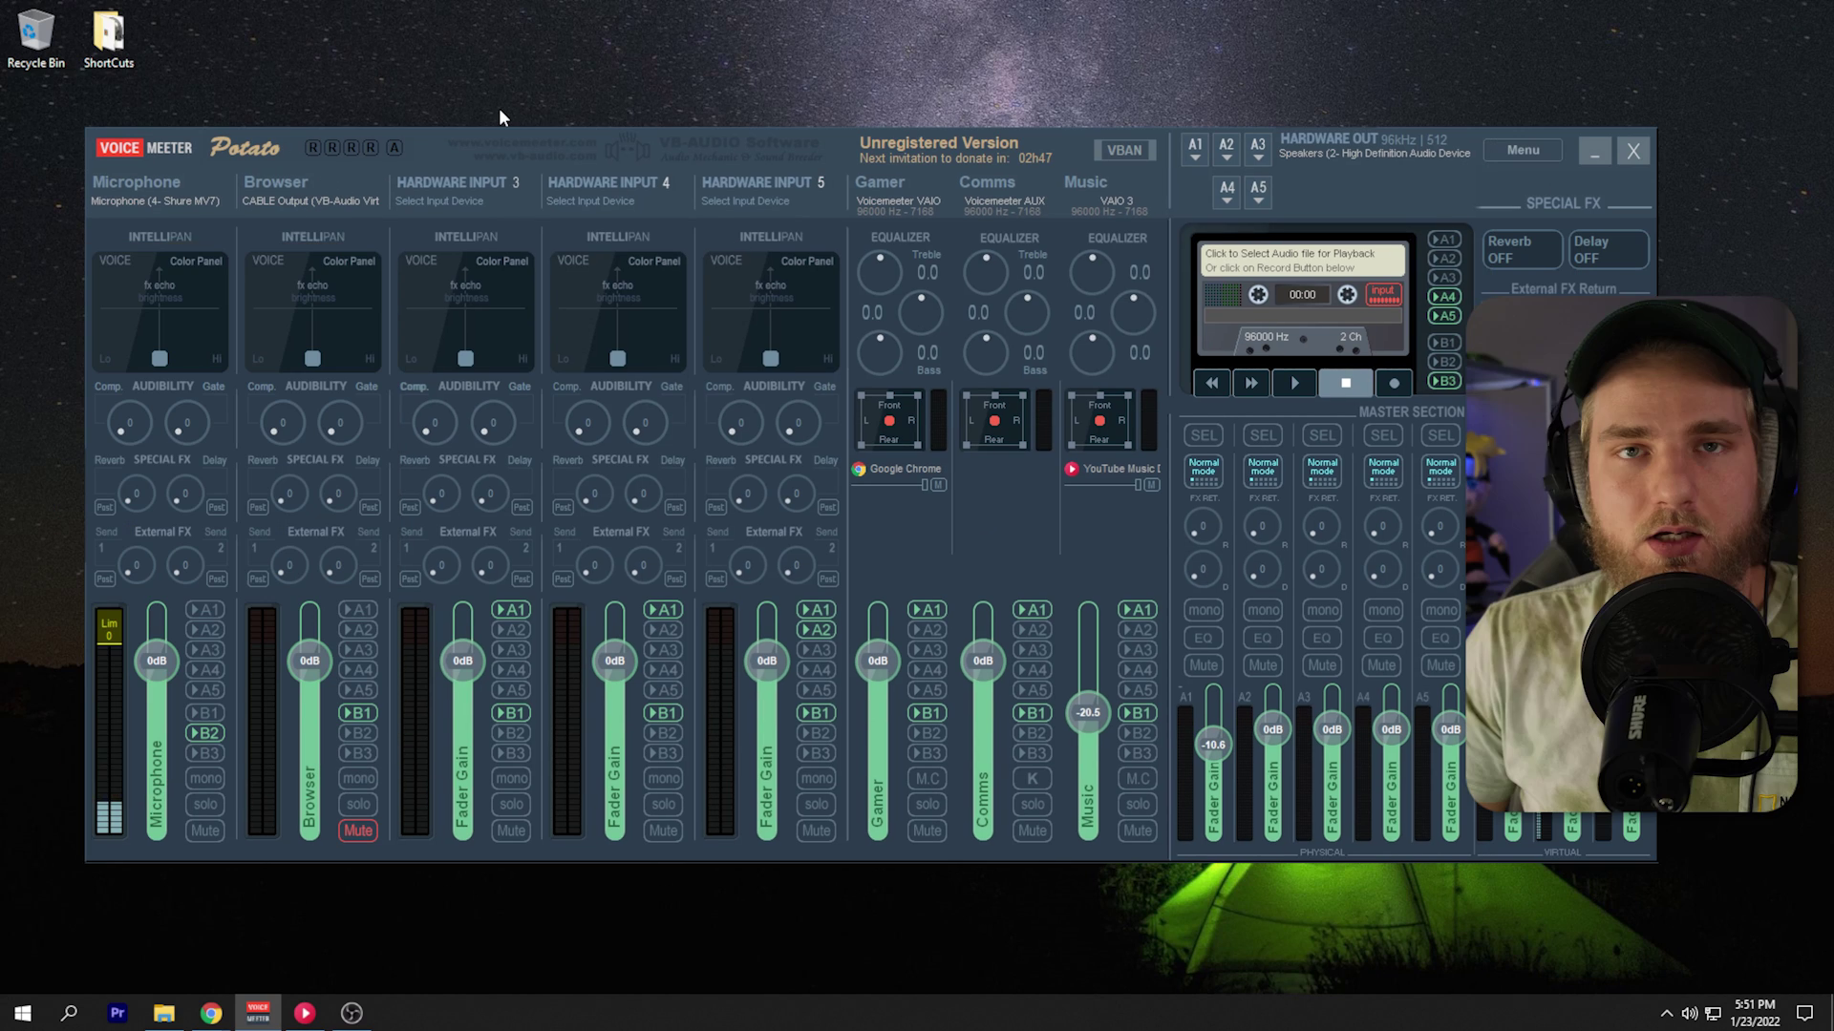
# Unmute Browser to meter Chrome audio, reset the A1 master gain to 0dB, then re-mute Browser.
pyautogui.click(354, 609)
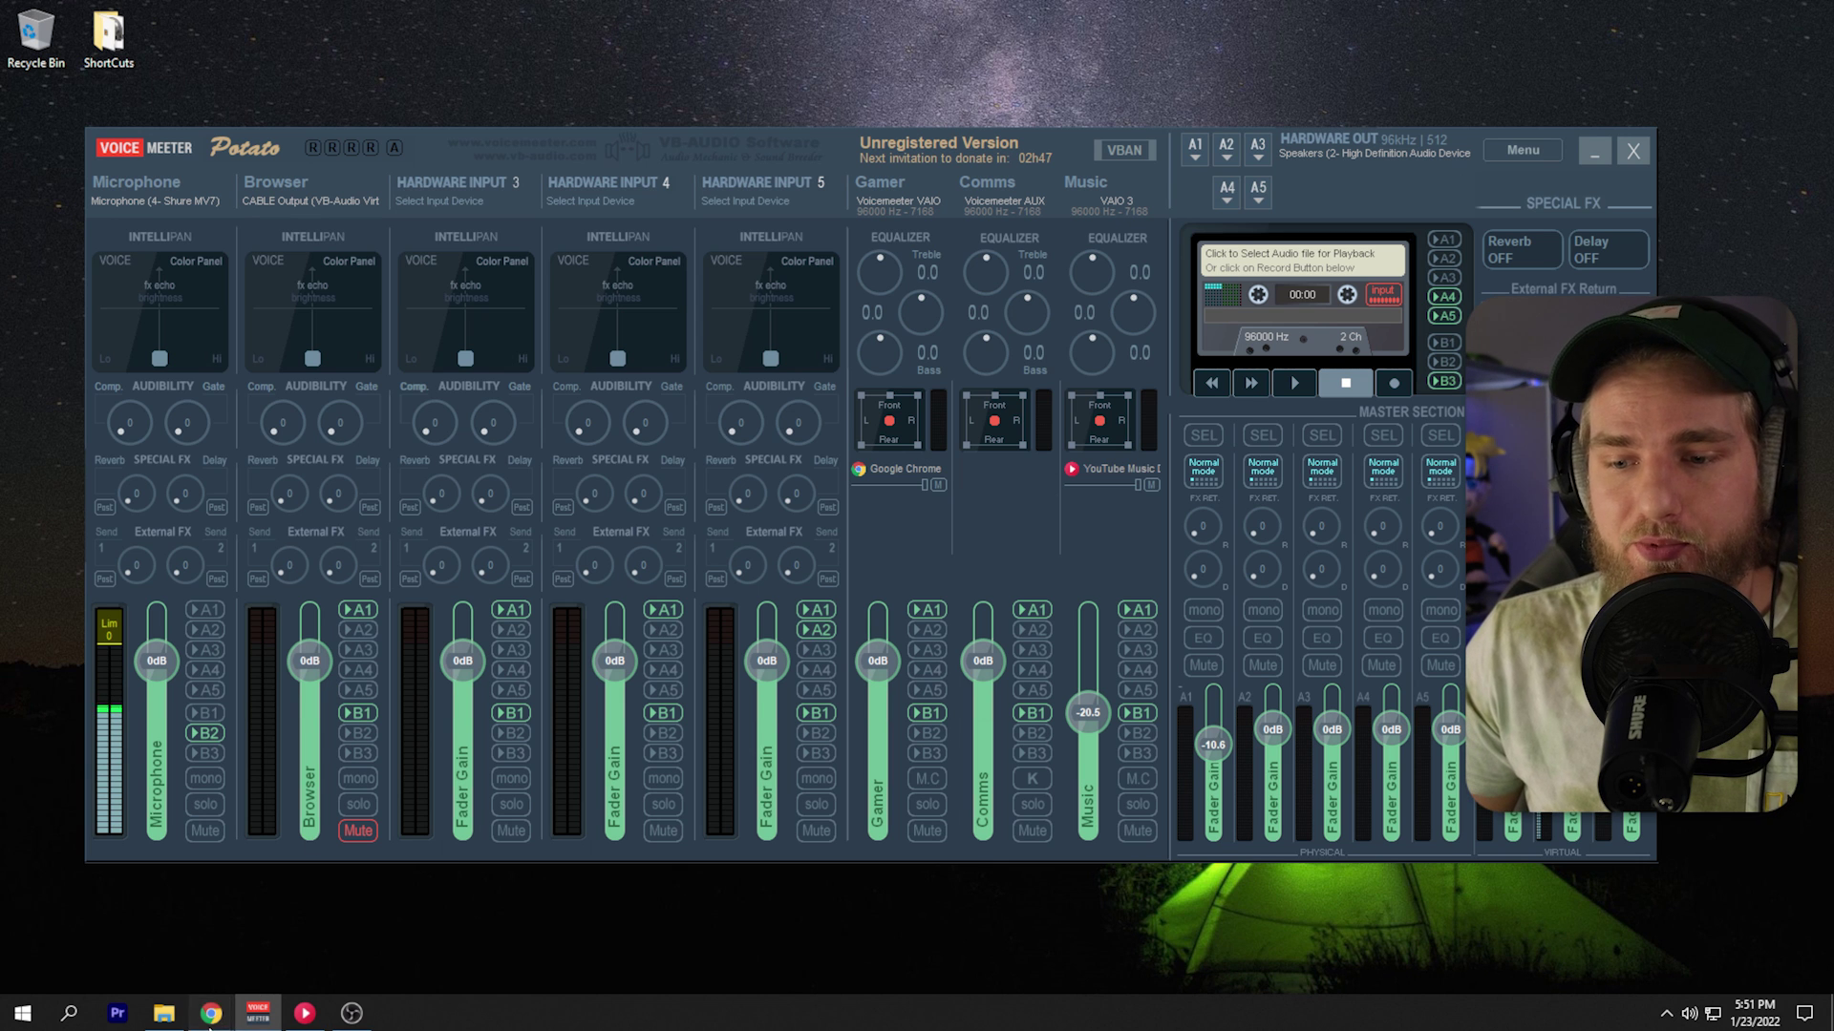
pyautogui.moveTo(211, 1013)
pyautogui.click(390, 897)
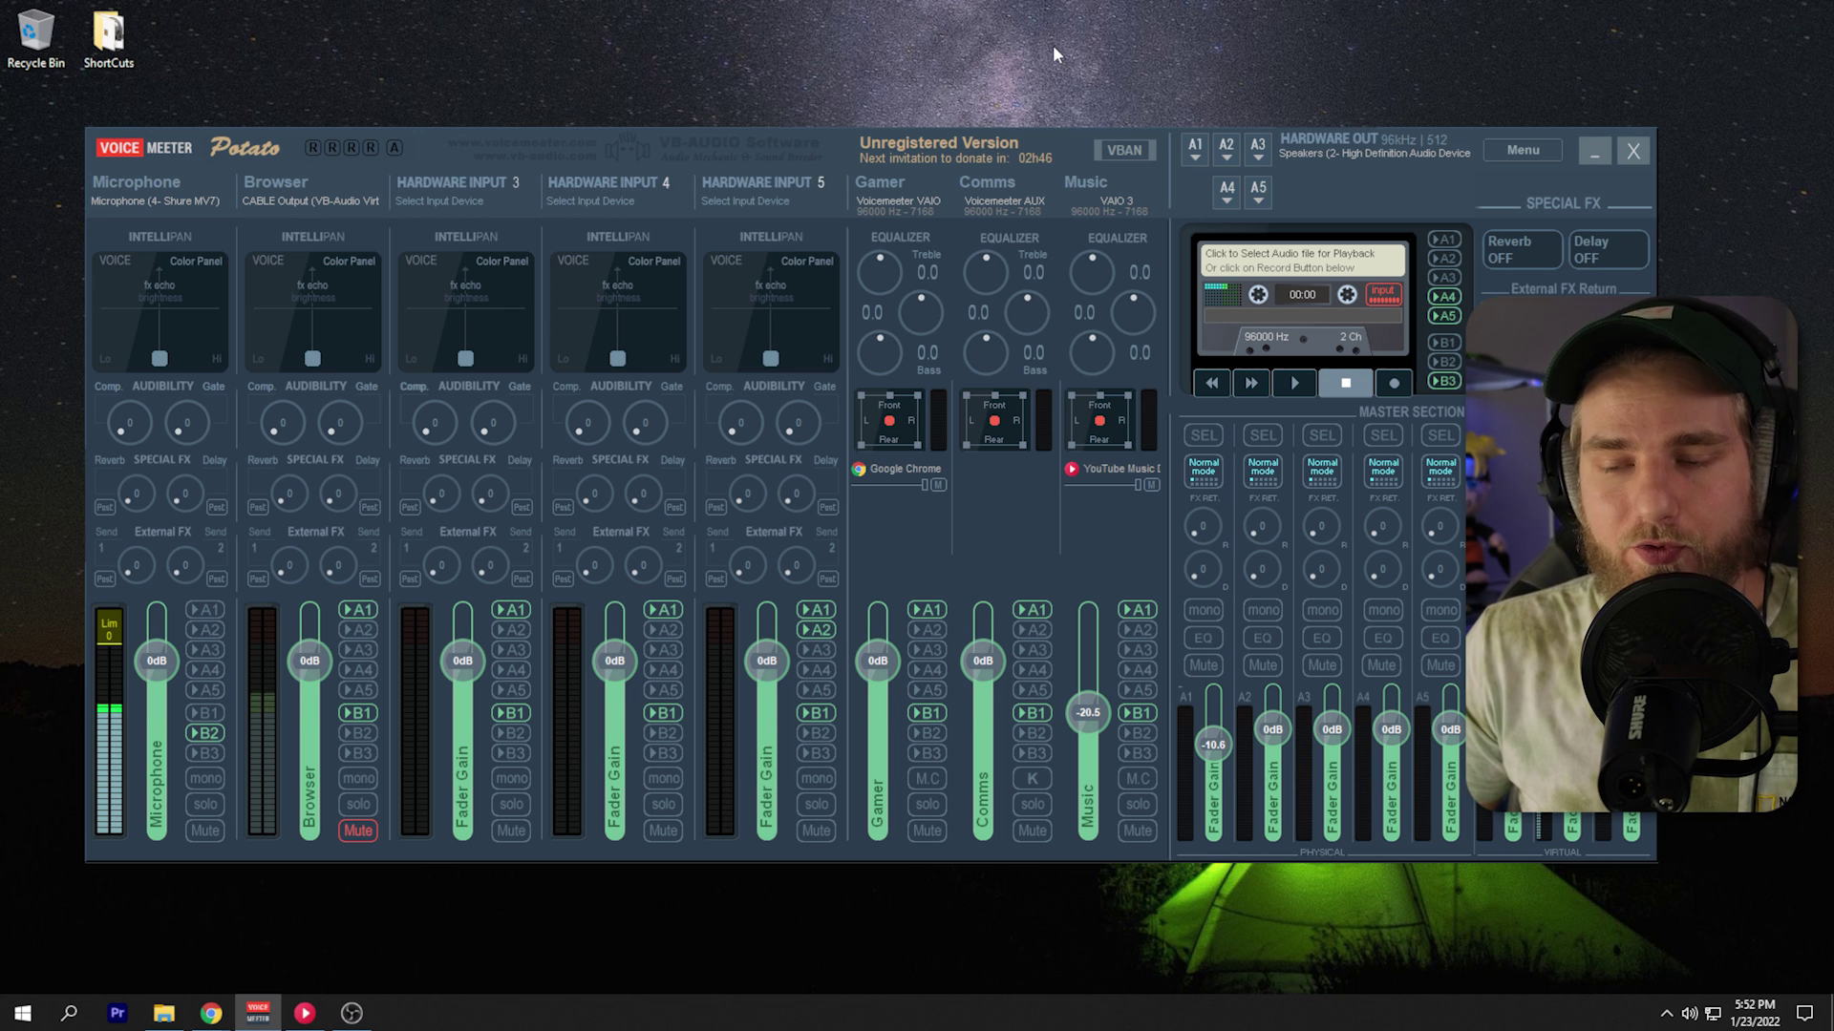
pyautogui.click(358, 832)
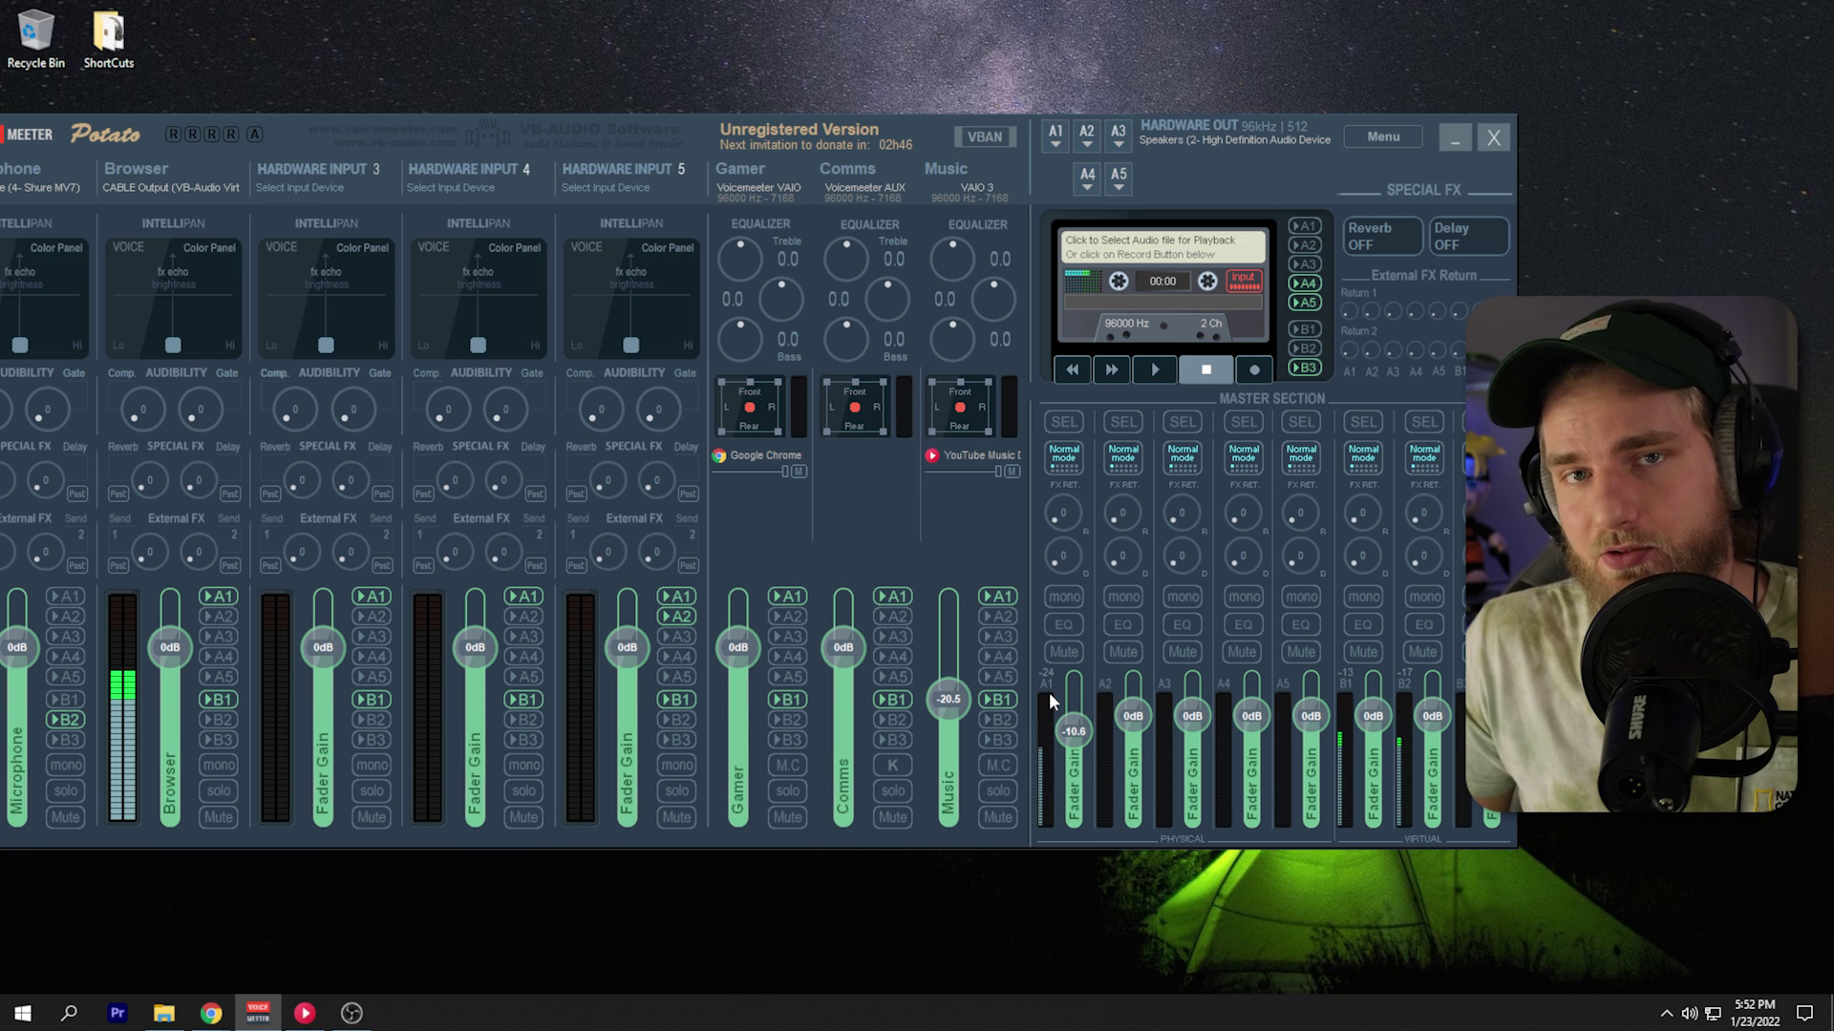
pyautogui.doubleClick(1058, 744)
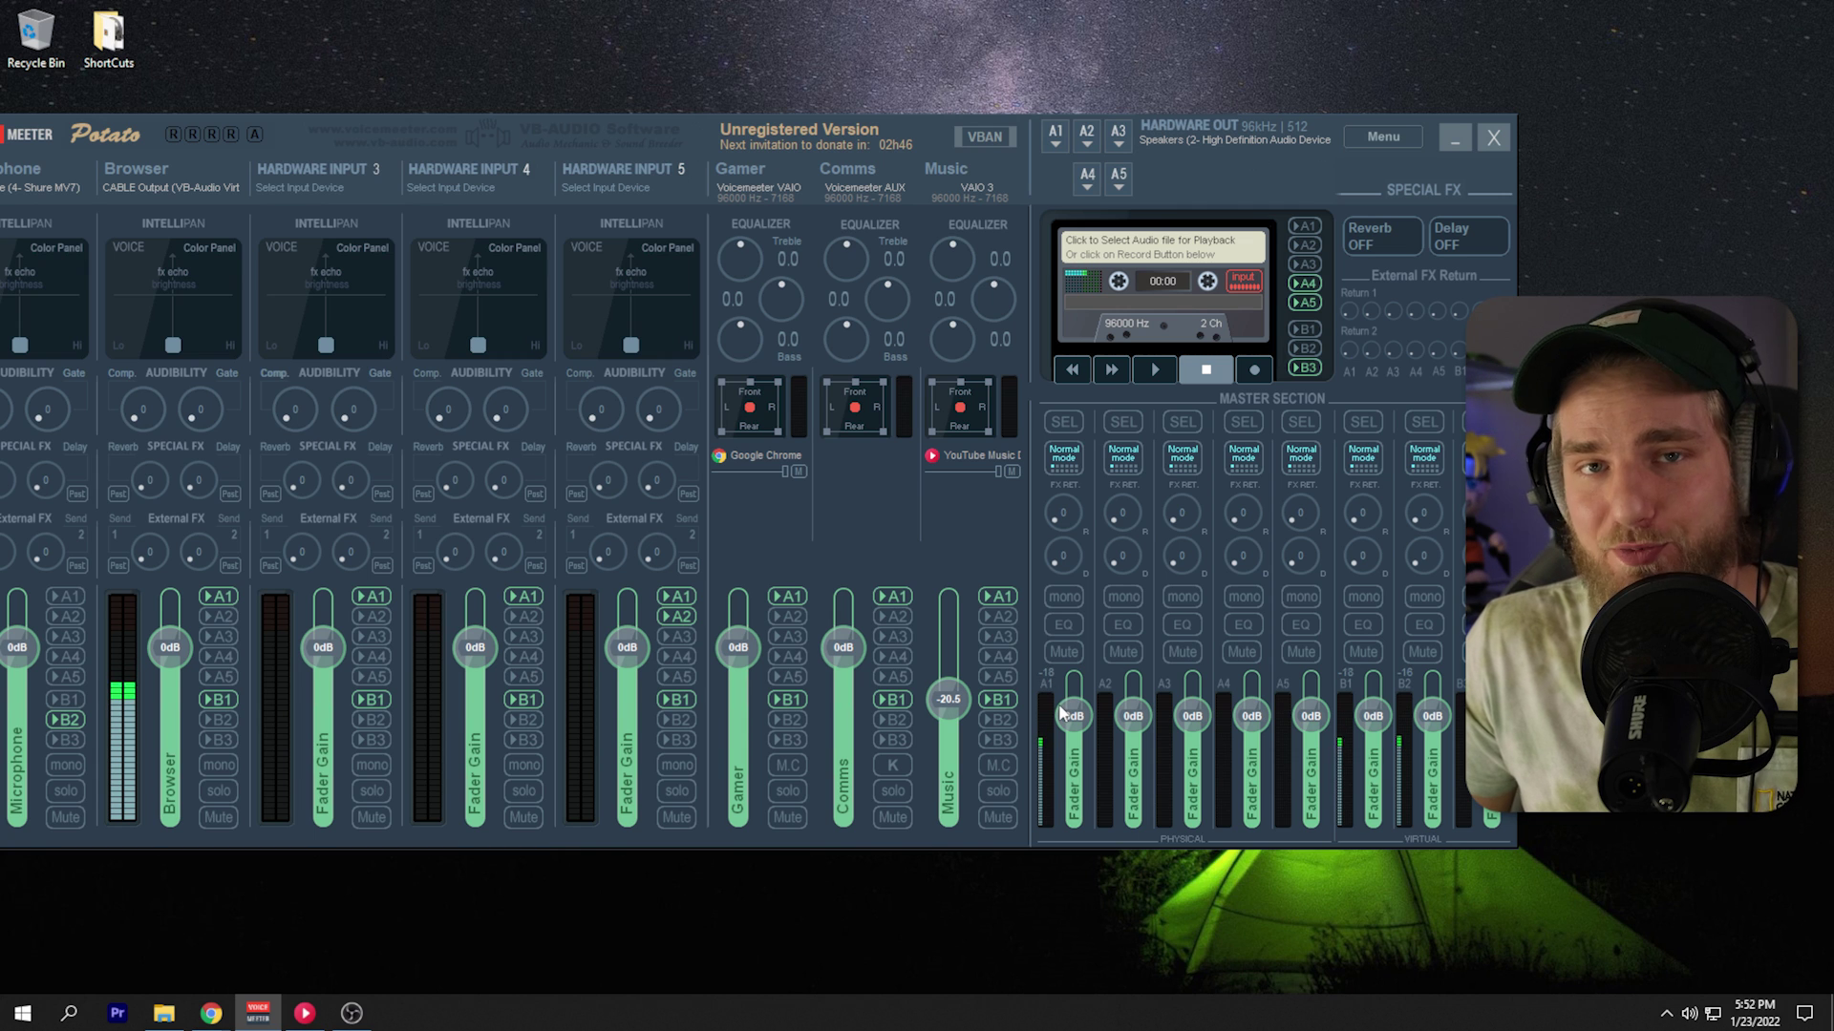
pyautogui.hotkey('ctrl', 'm')
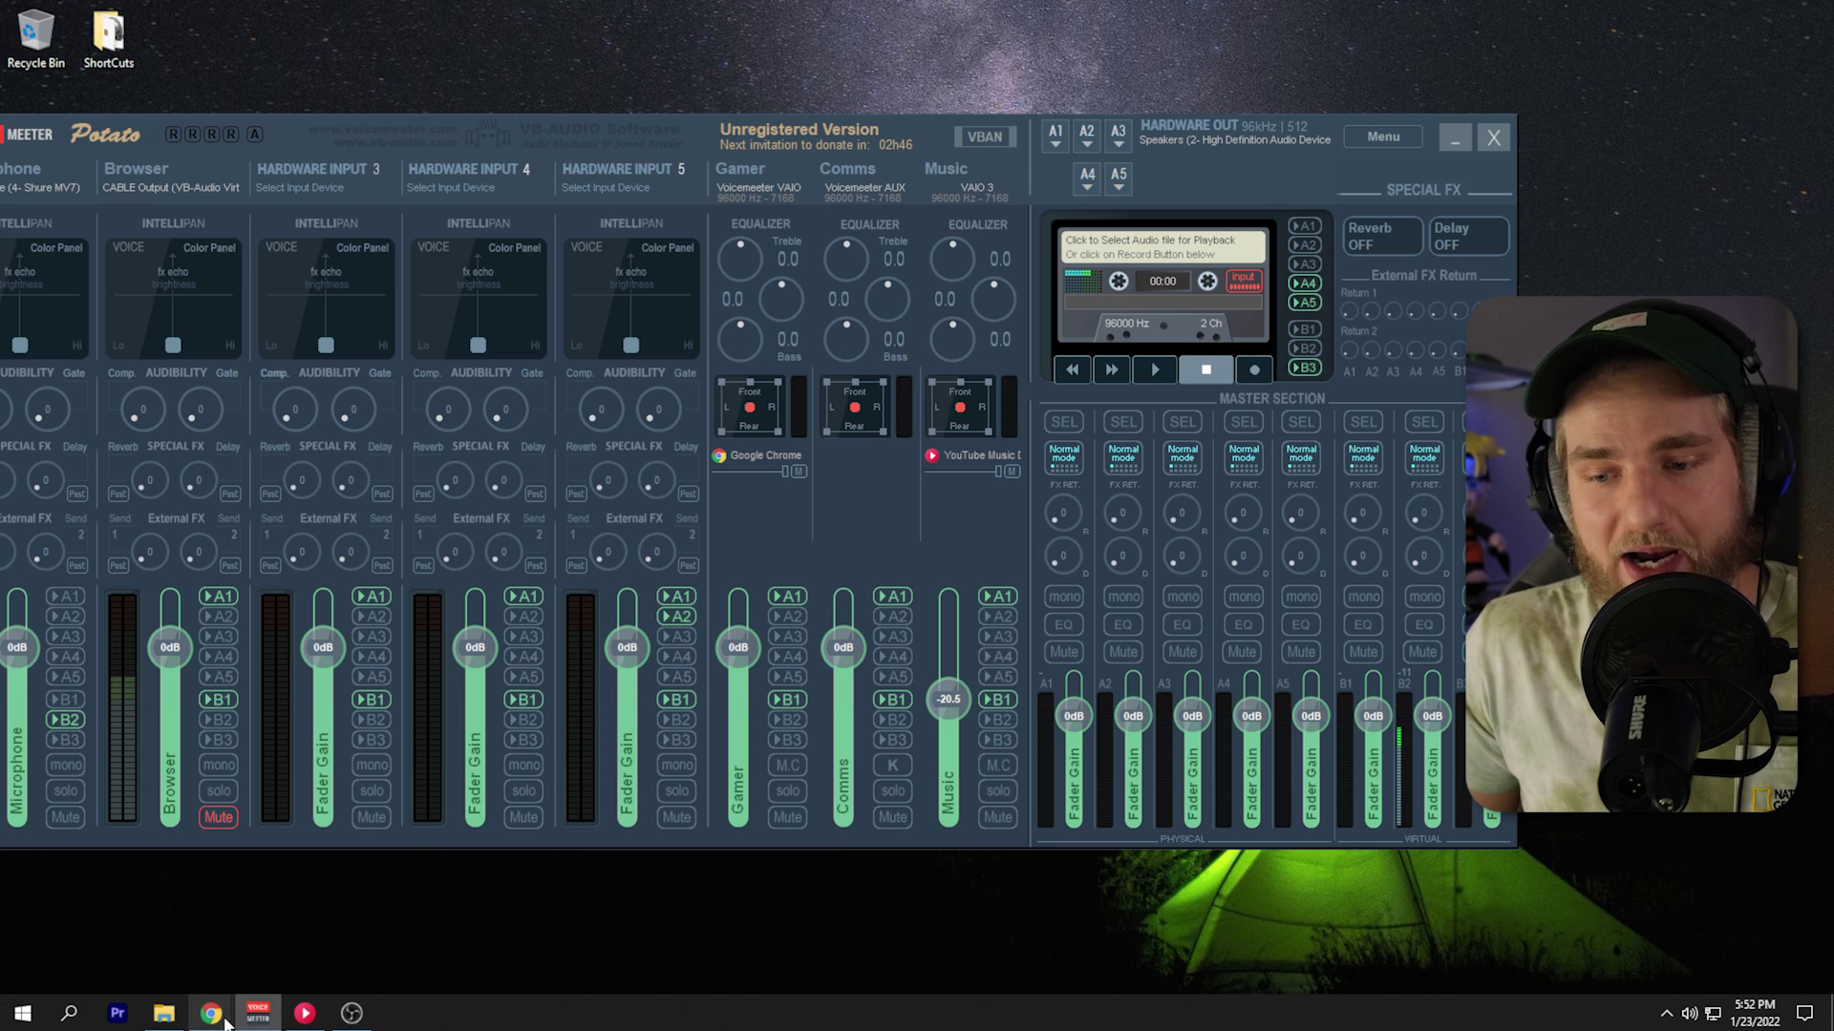
# Set the host mic volume to about 85, close Settings and minimize Chrome.
pyautogui.click(107, 931)
pyautogui.click(598, 960)
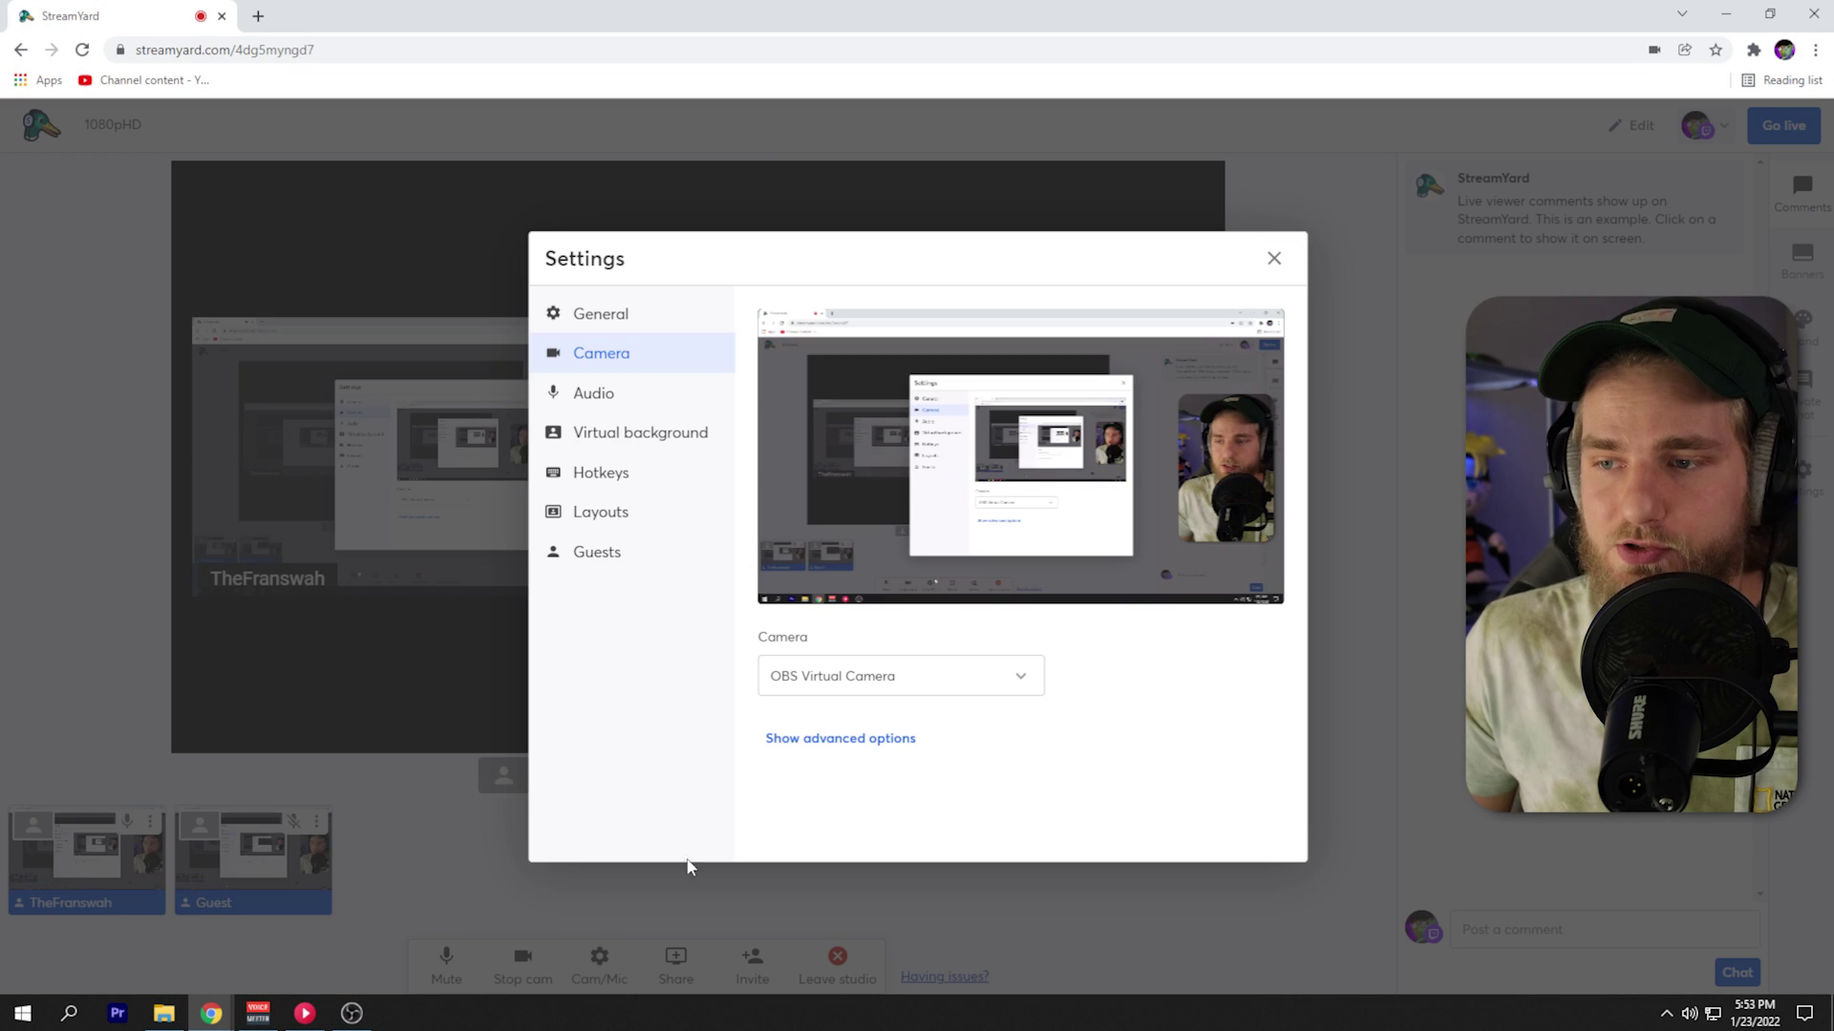
pyautogui.click(653, 405)
pyautogui.moveTo(919, 656); pyautogui.dragTo(896, 657)
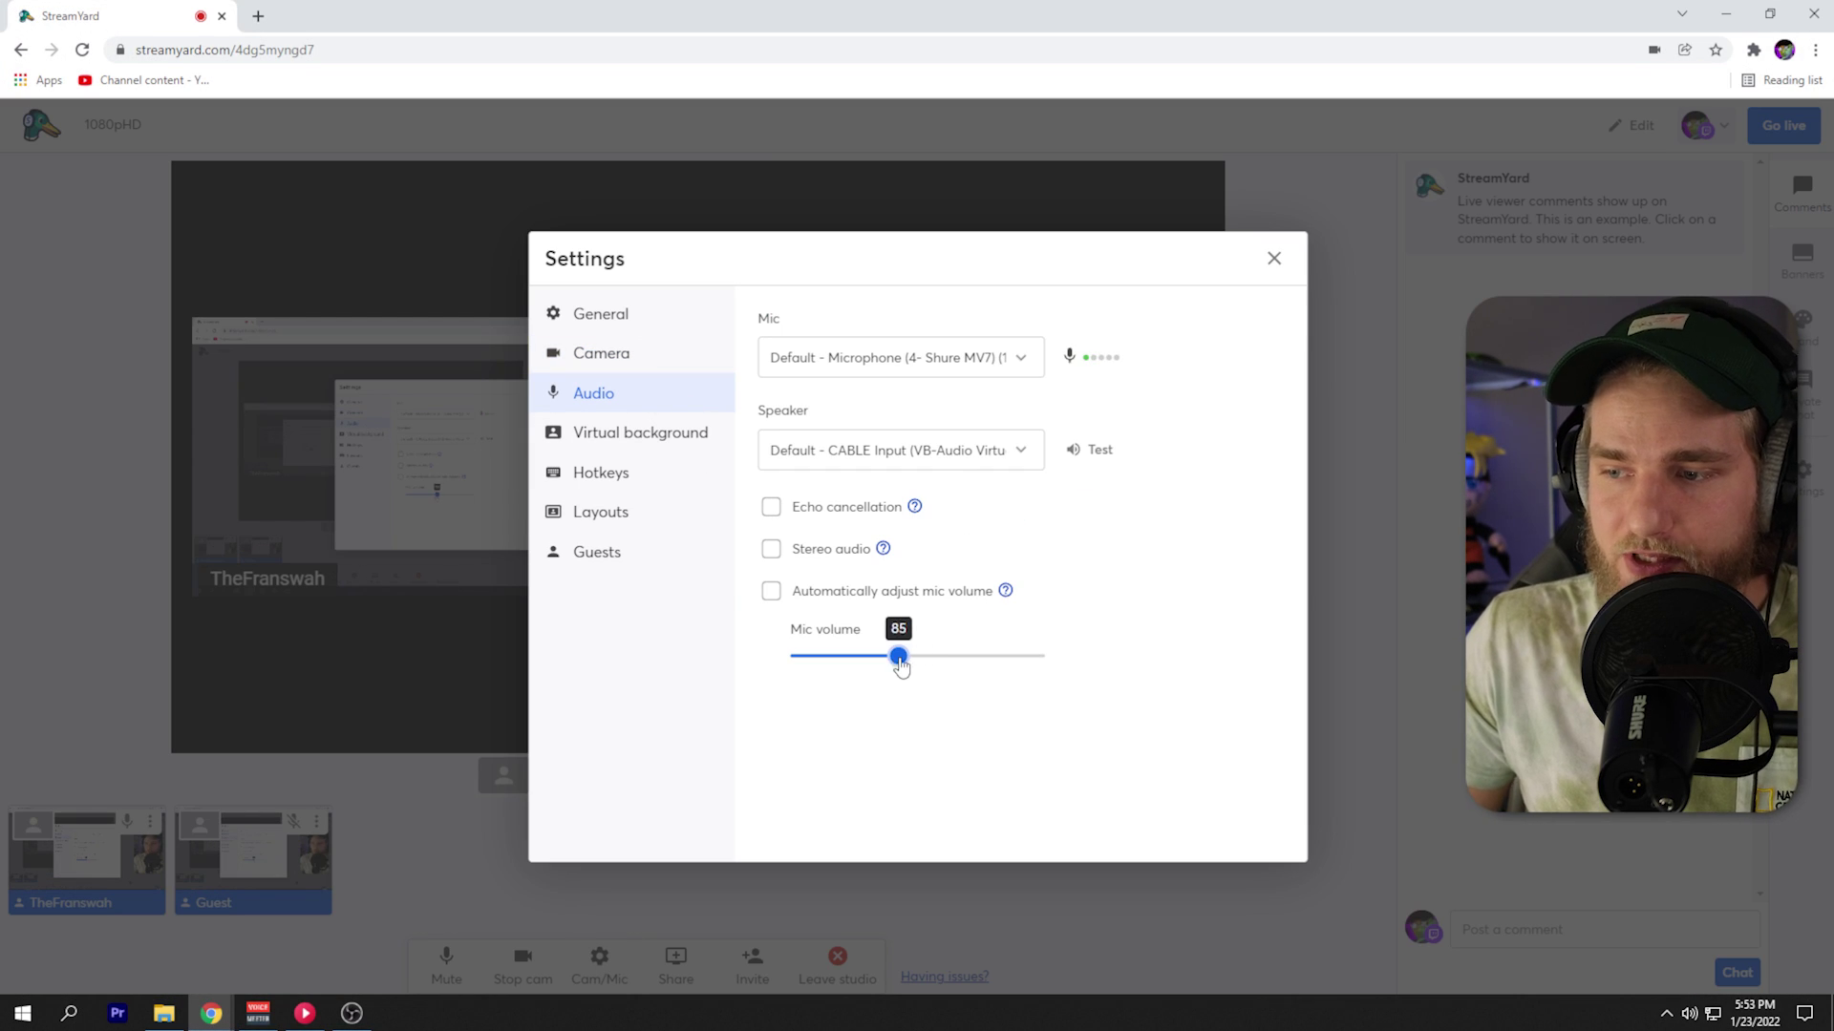
pyautogui.click(1030, 902)
pyautogui.click(1726, 13)
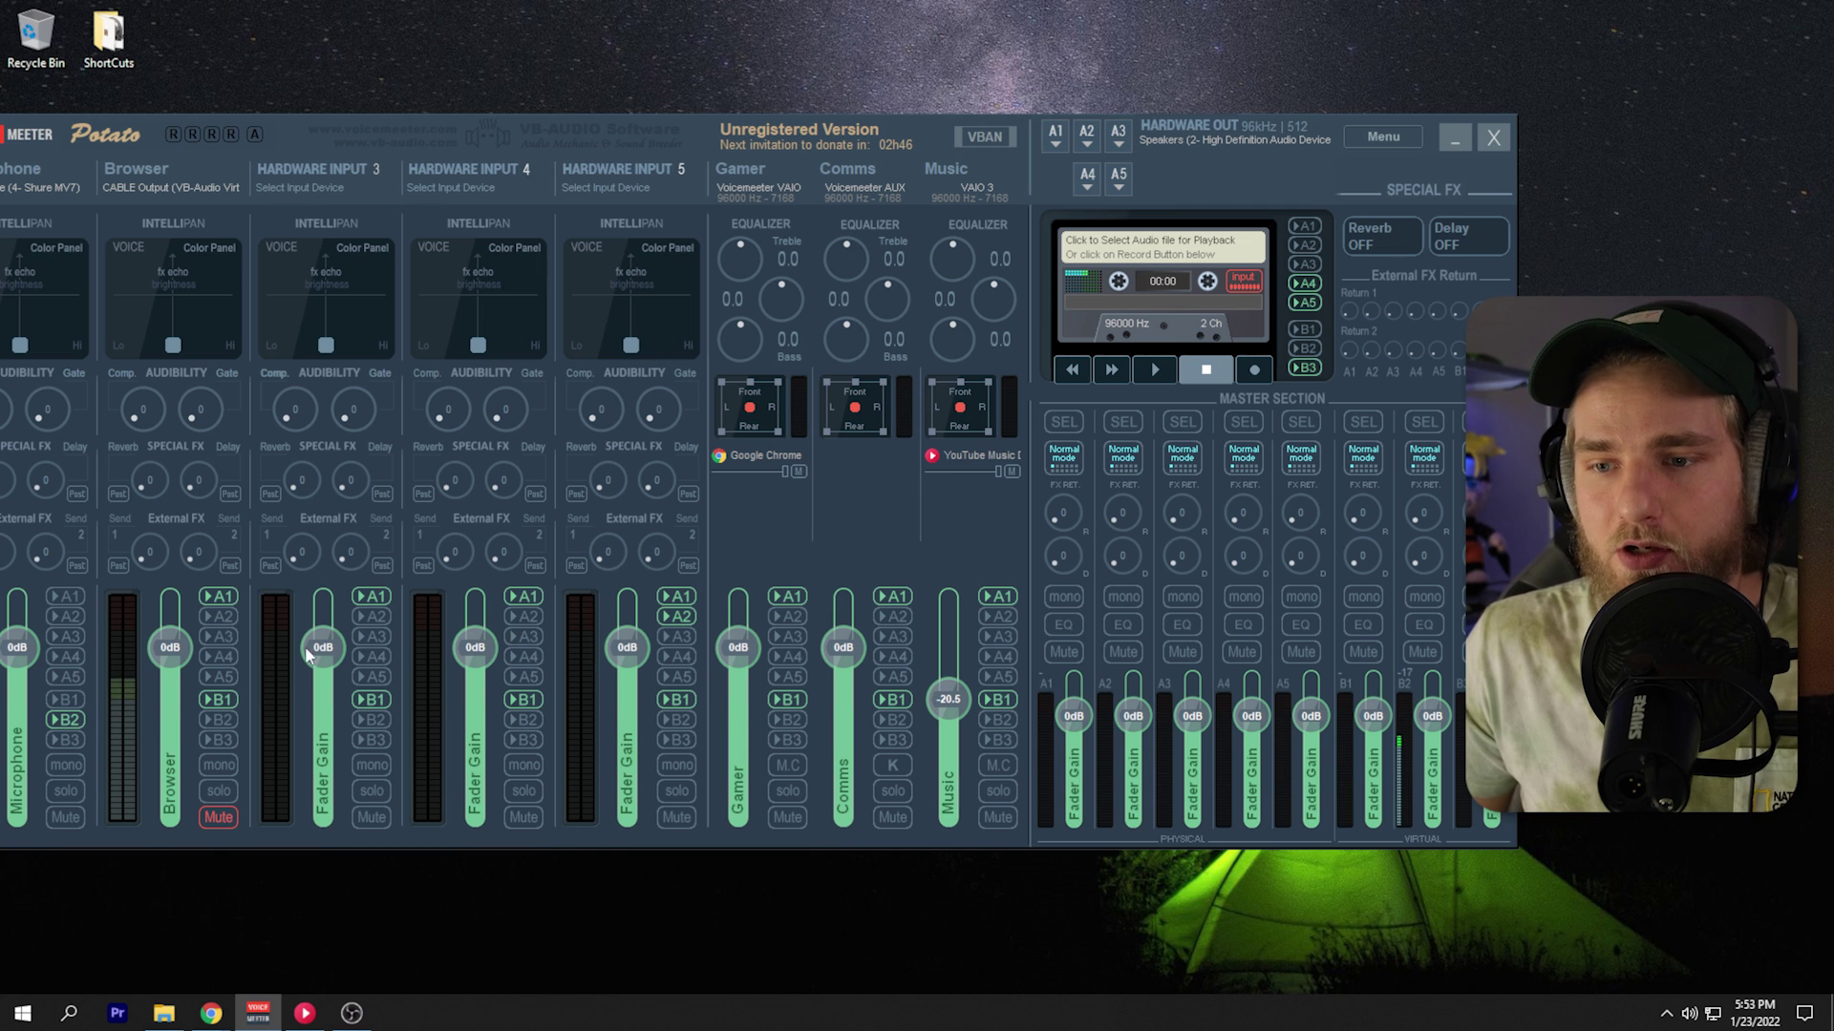
# Unmute the Voicemeeter Browser strip briefly to check its meter, then mute it again.
pyautogui.click(218, 817)
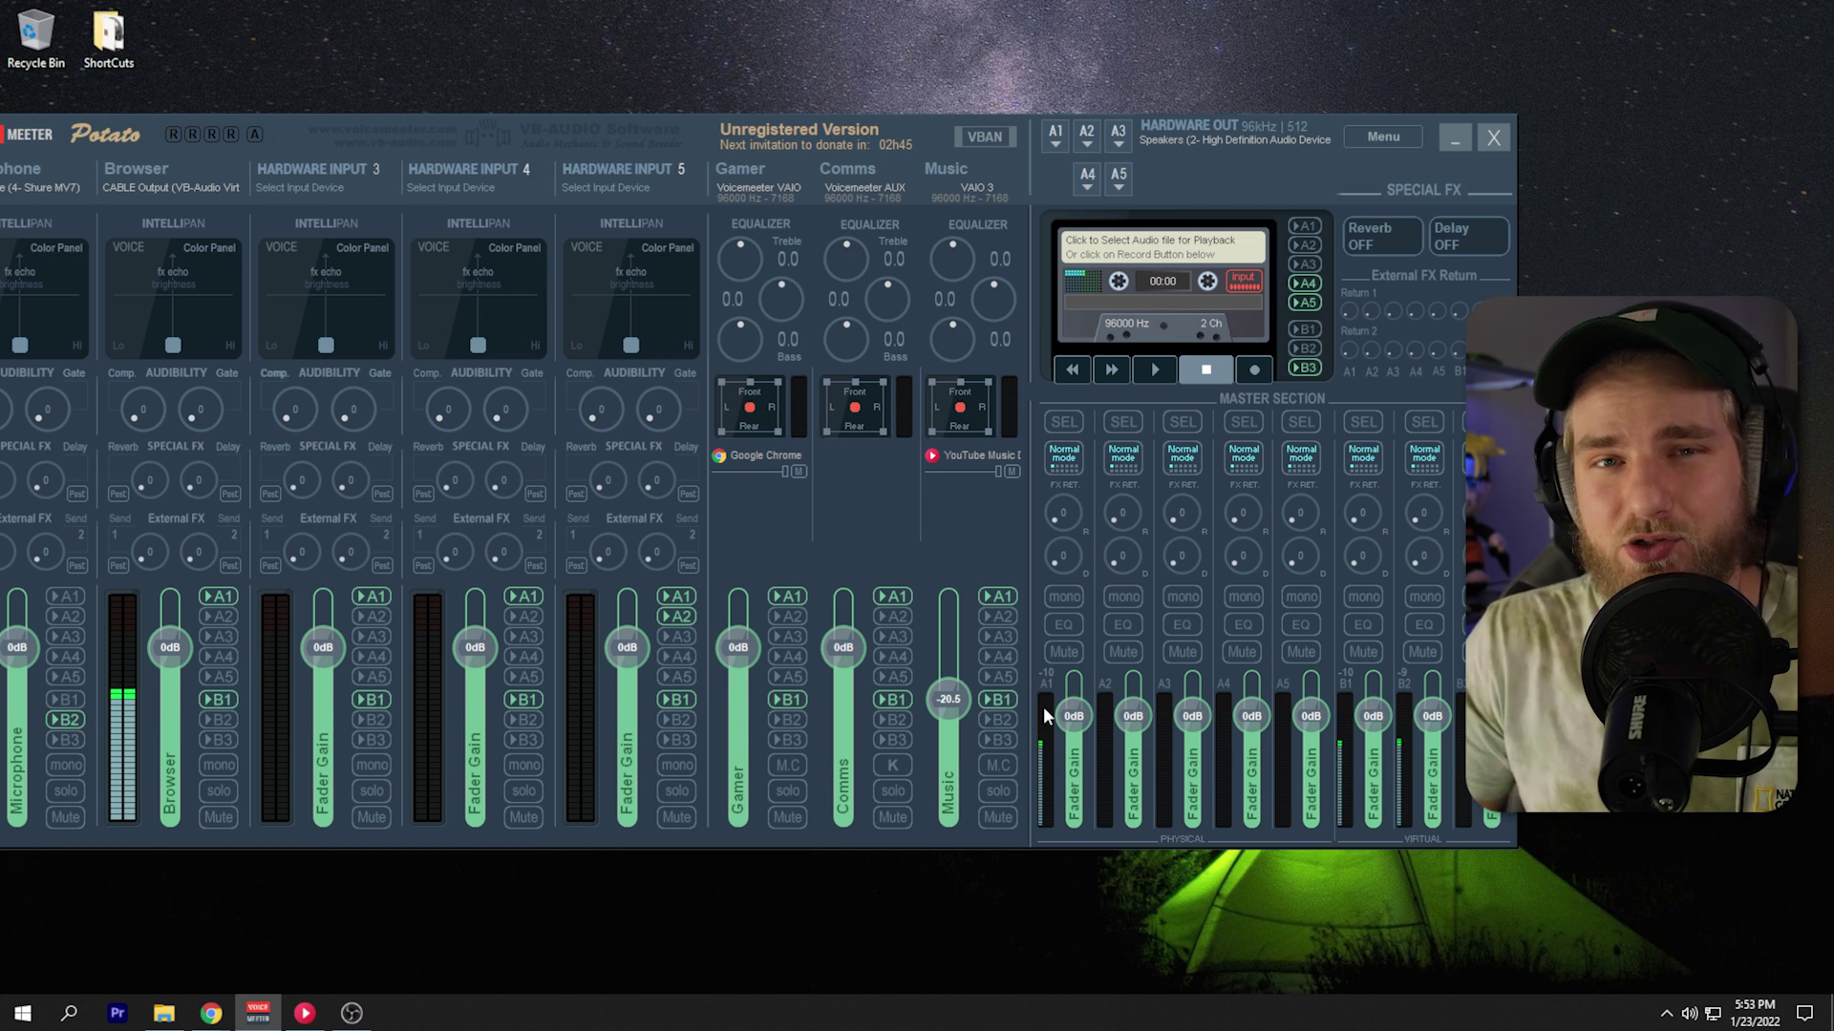
pyautogui.click(218, 816)
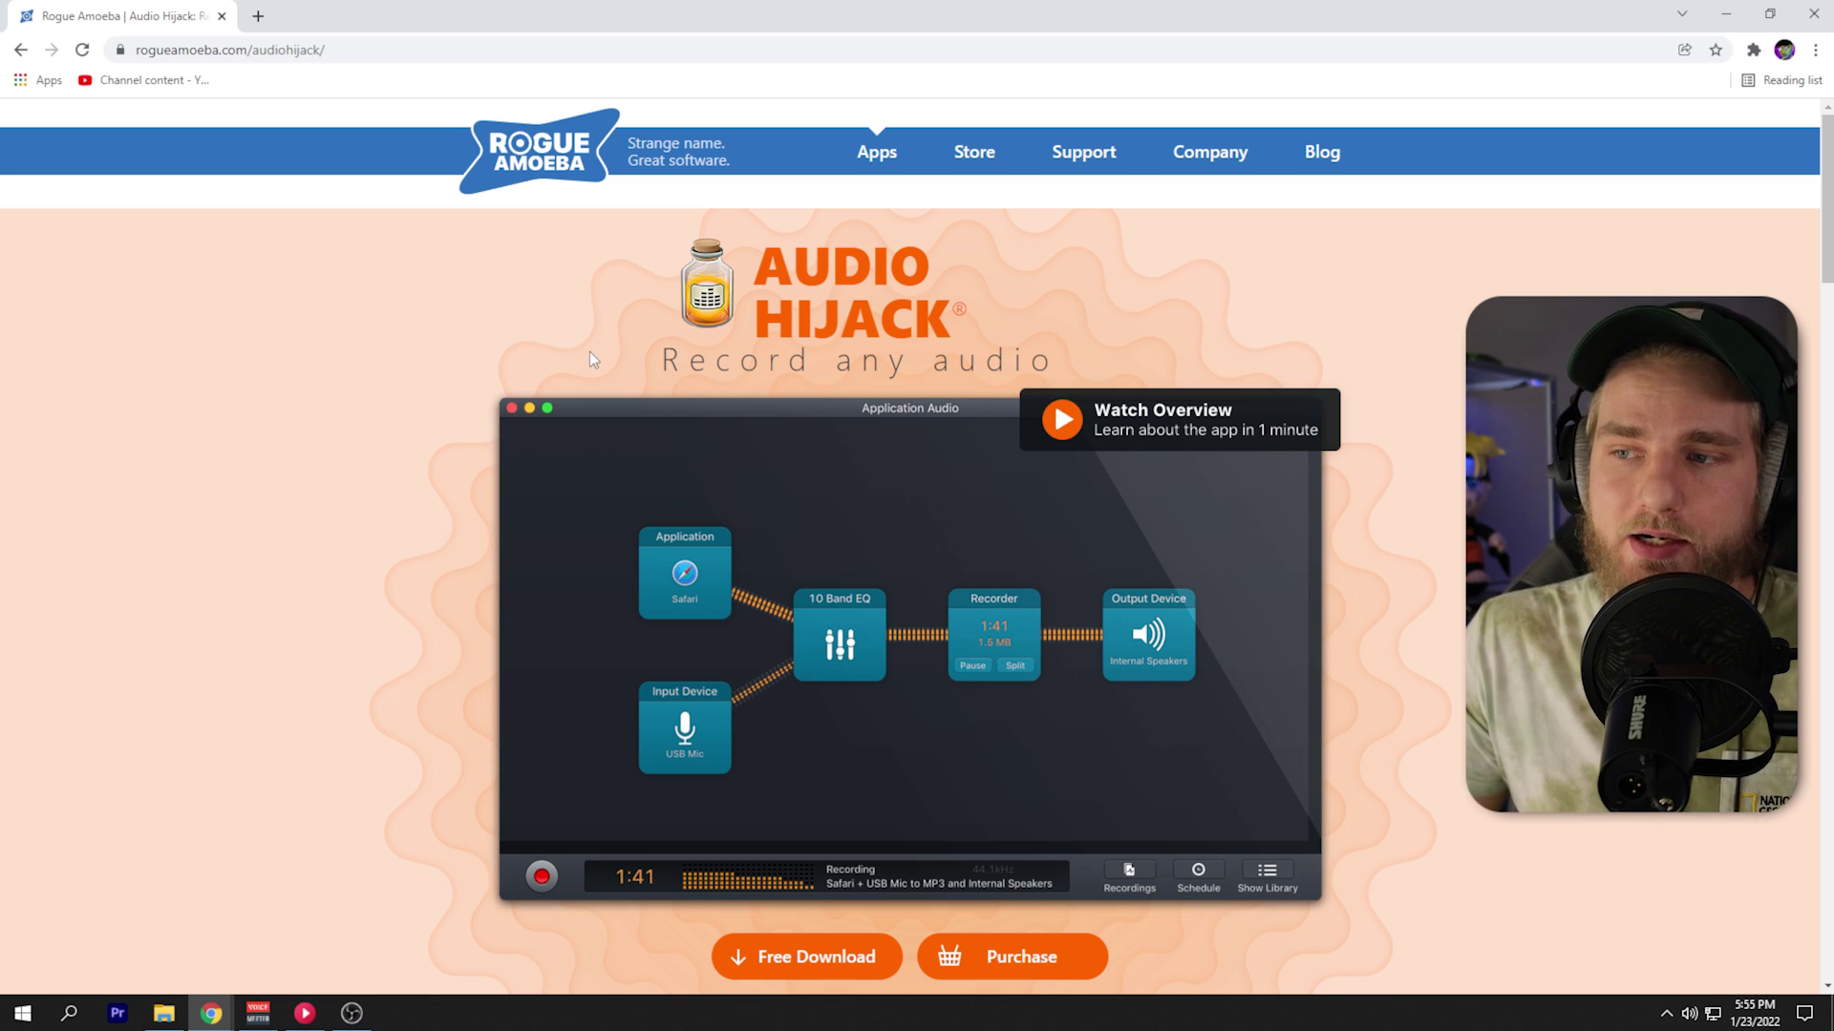
pyautogui.scroll(-2, 516, 374)
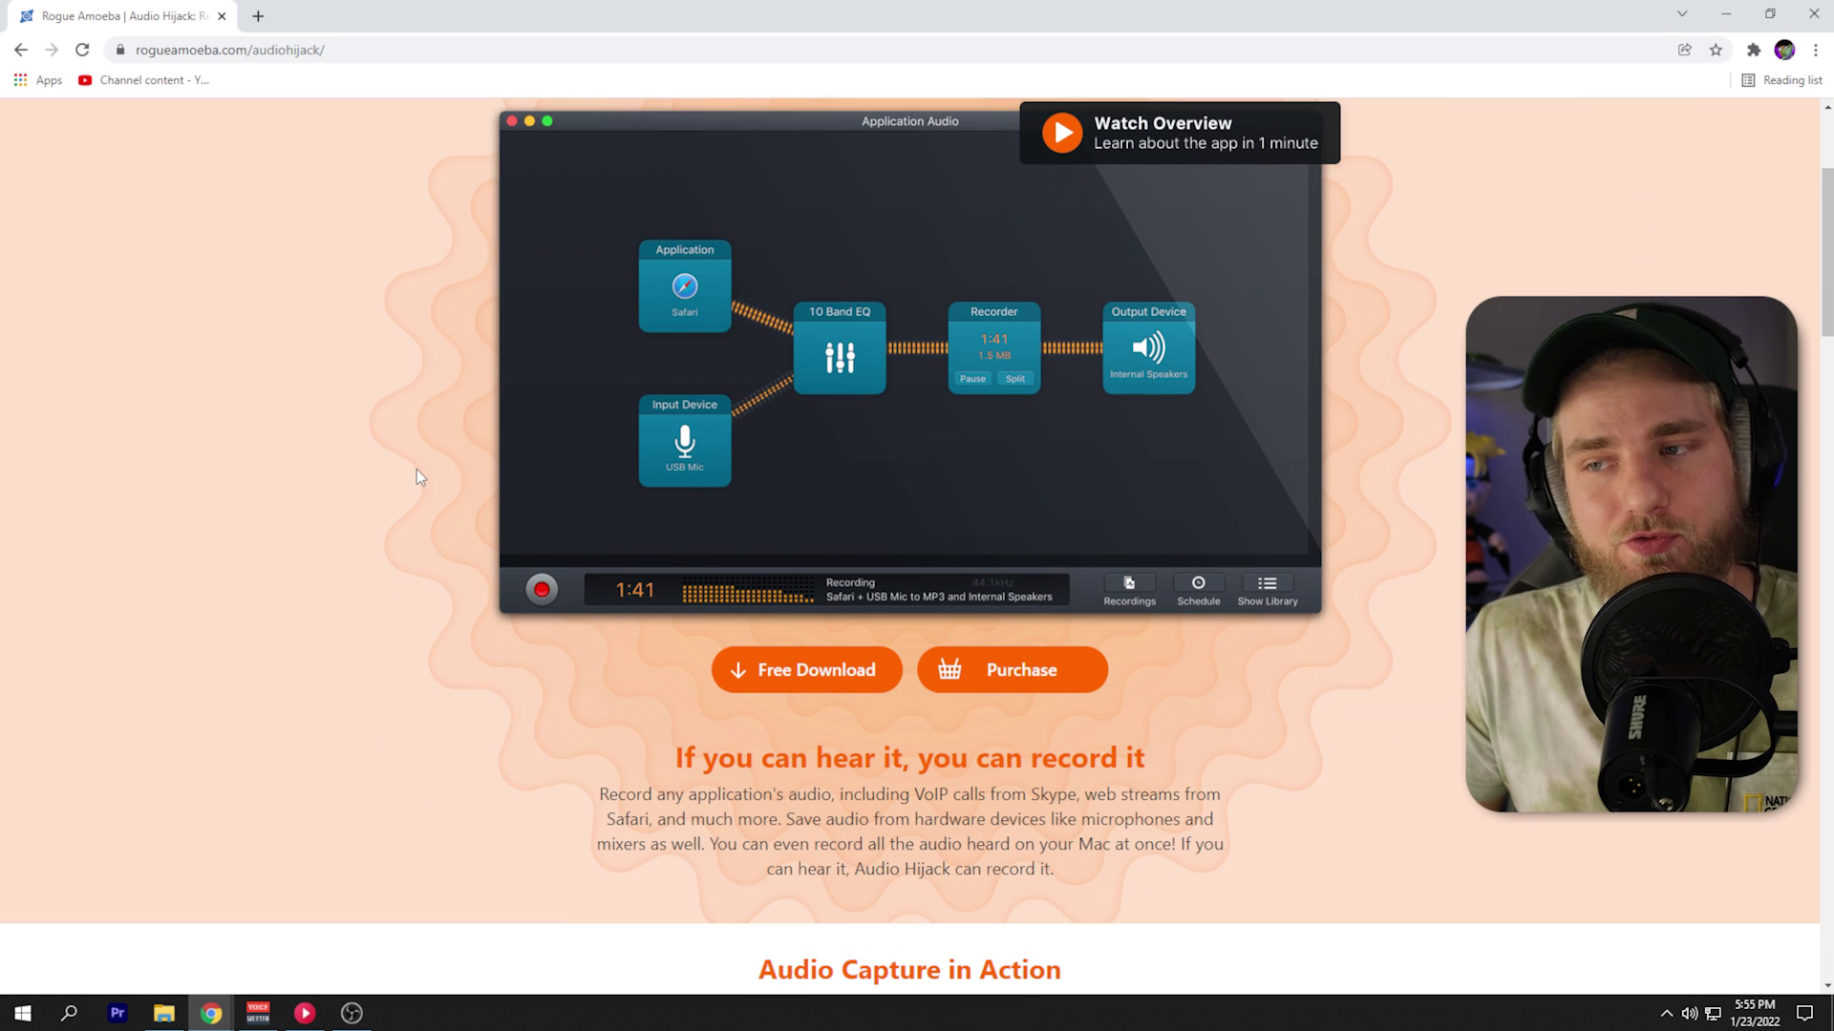
pyautogui.scroll(1, 415, 470)
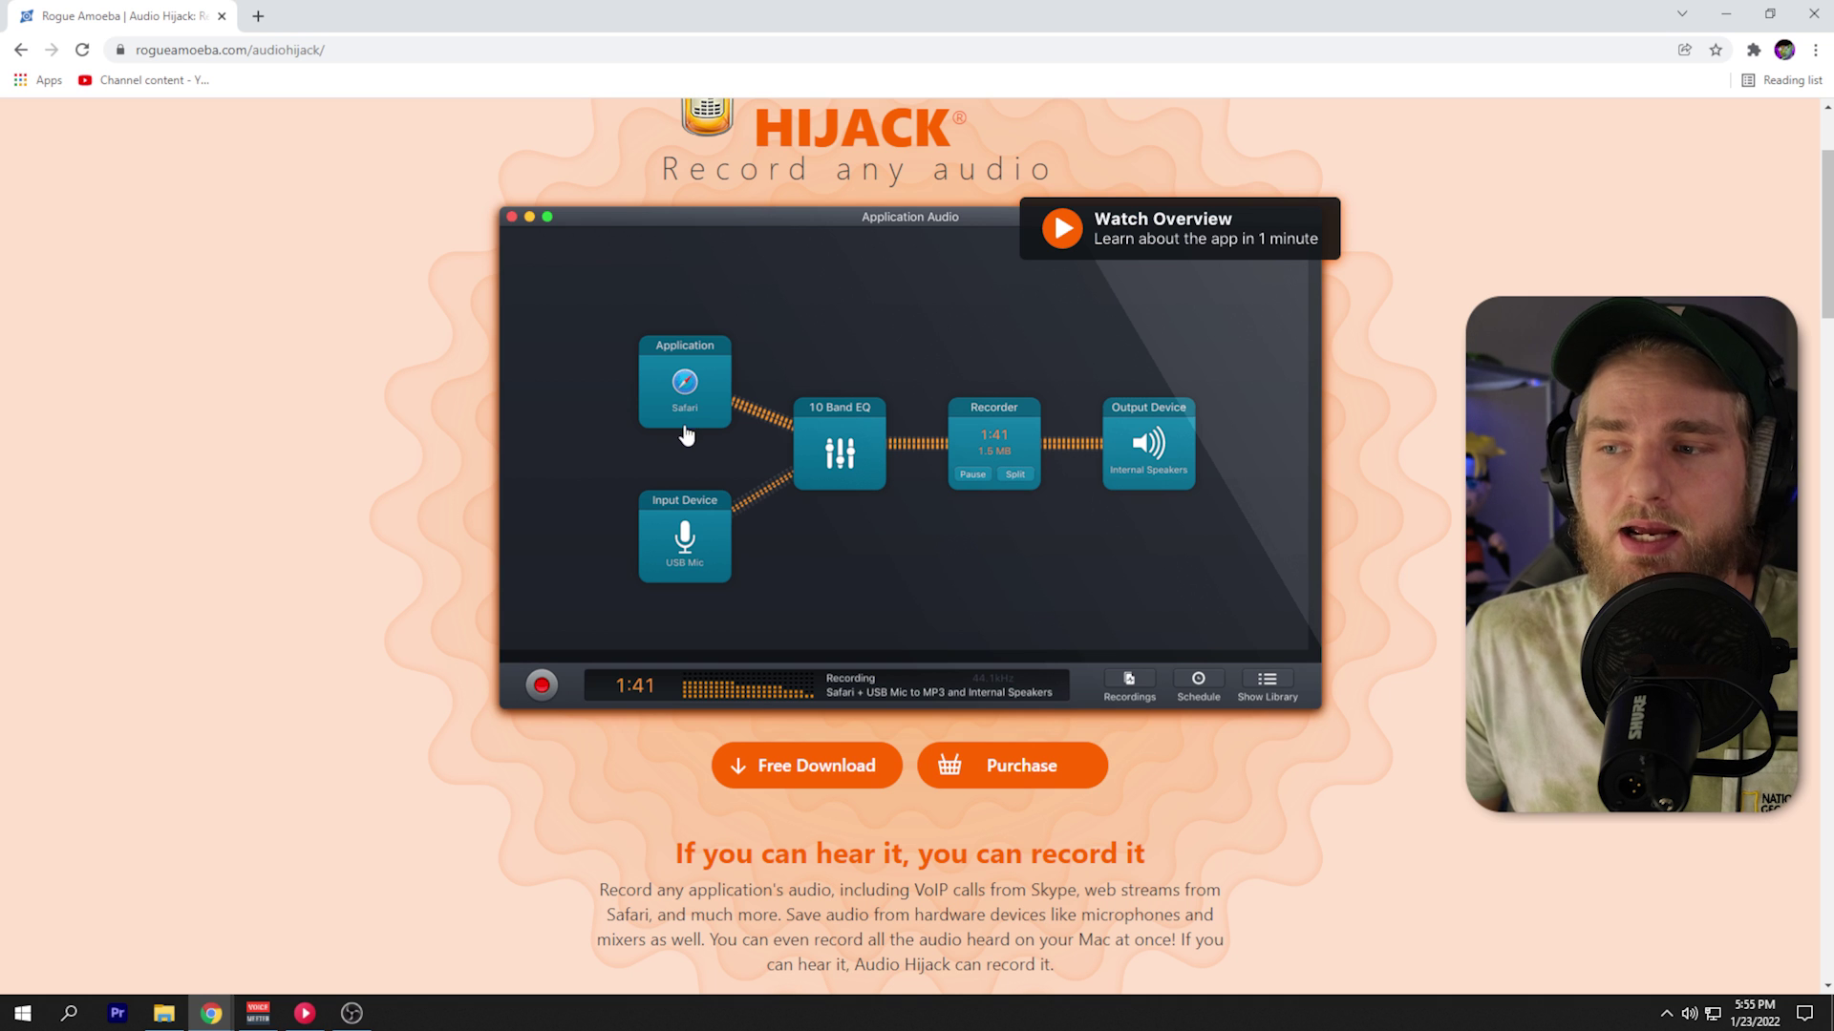
pyautogui.scroll(-3, 678, 461)
pyautogui.scroll(-2, 716, 545)
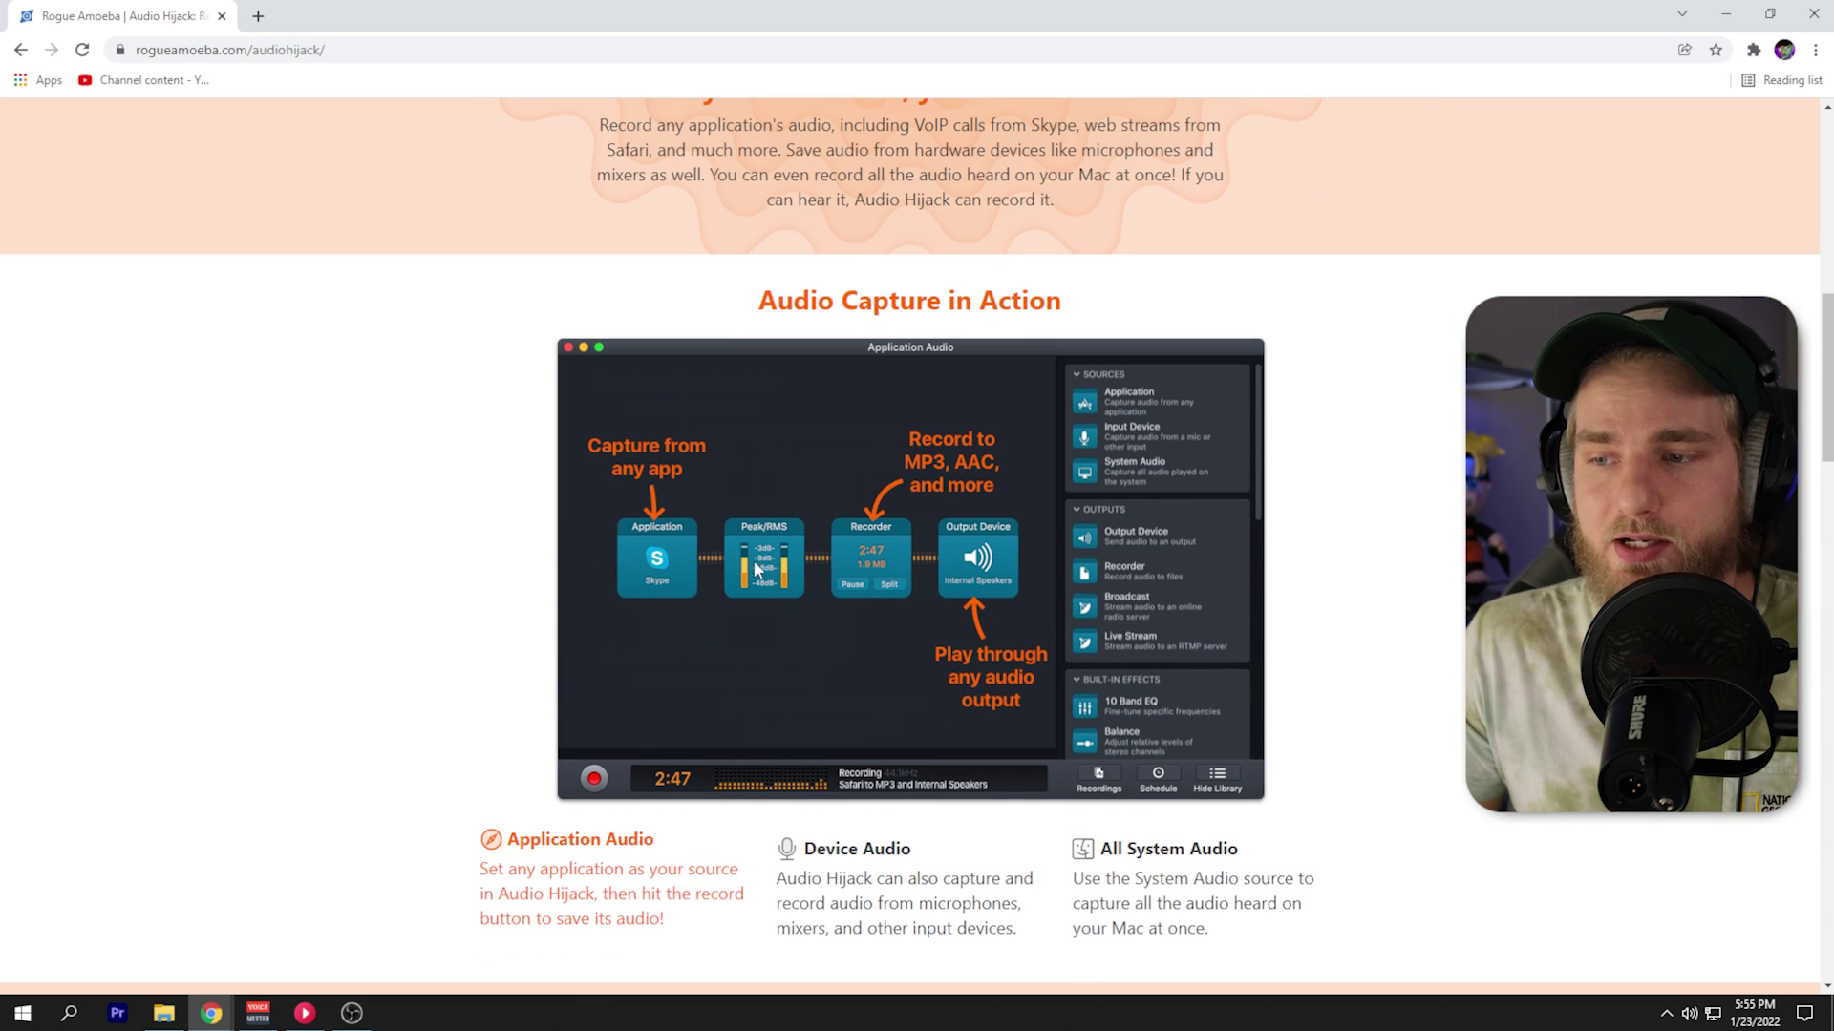